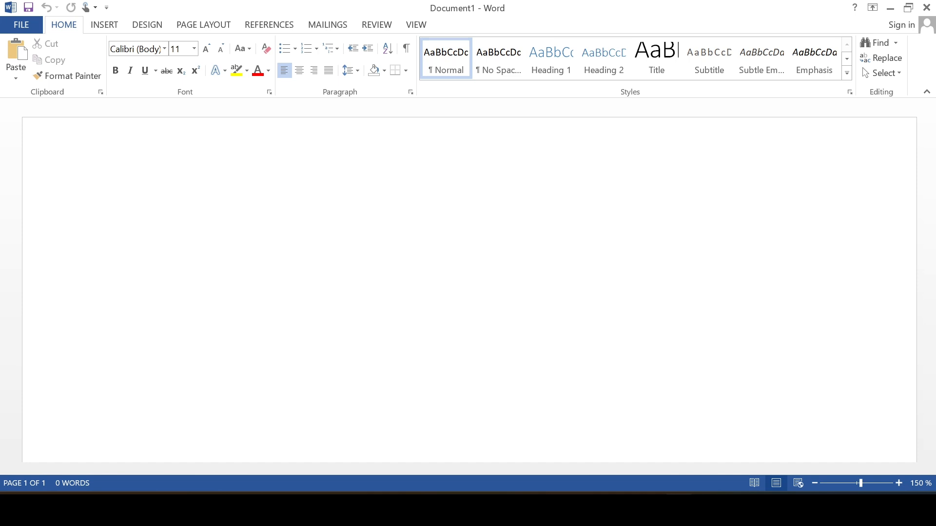
Generate one paragraph of sample text in the blank document with the formula =rand(1)
{"action": "type", "text": "=rand("}
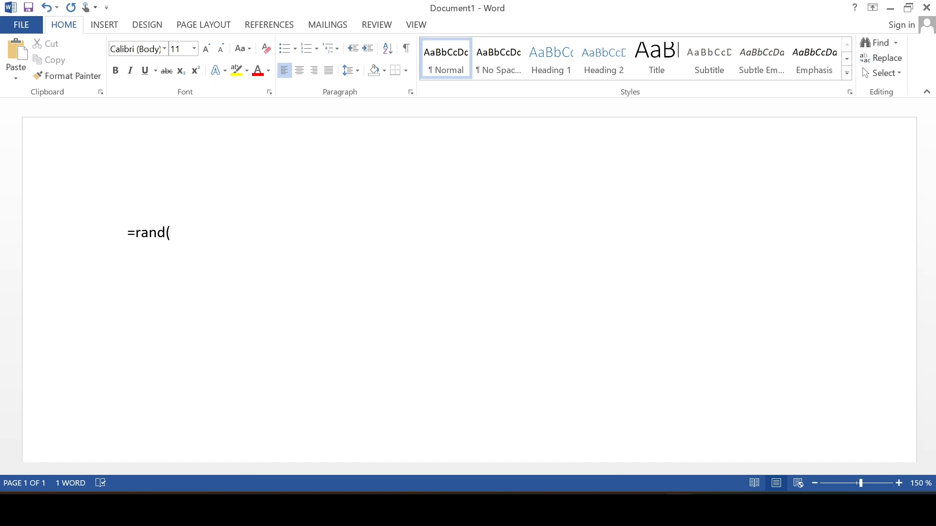
{"action": "type", "text": "1)"}
{"action": "key", "text": "Return"}
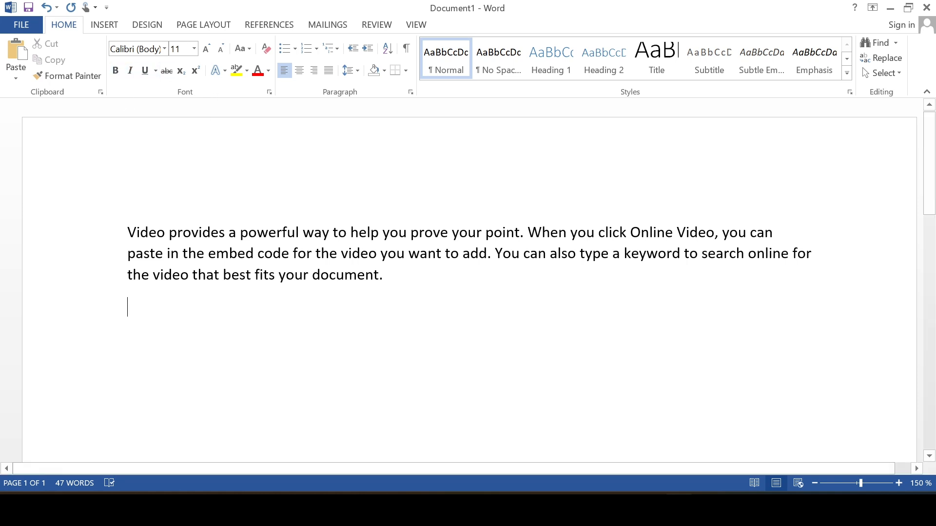
Insert a new line above the sample paragraph and enter the heading "computer" on it
{"action": "key", "text": "ctrl+Home"}
{"action": "key", "text": "Return"}
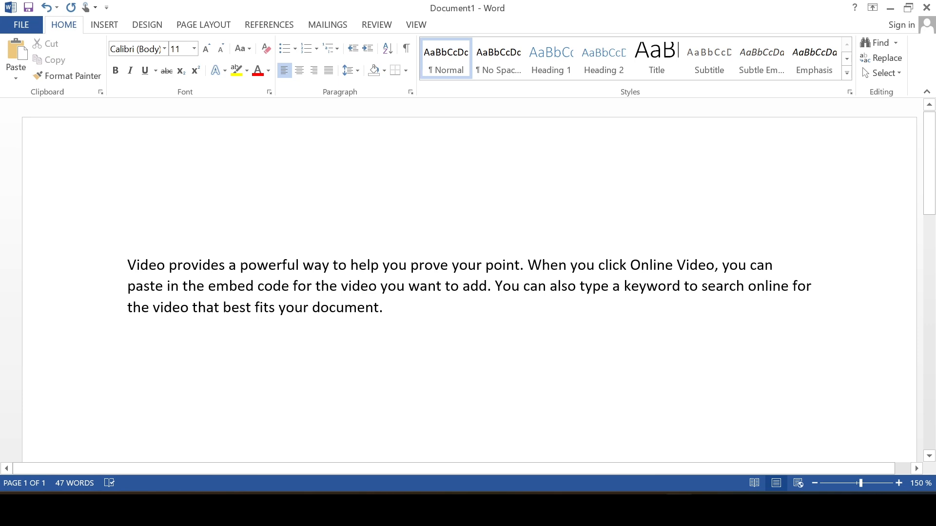
{"action": "type", "text": "xomp"}
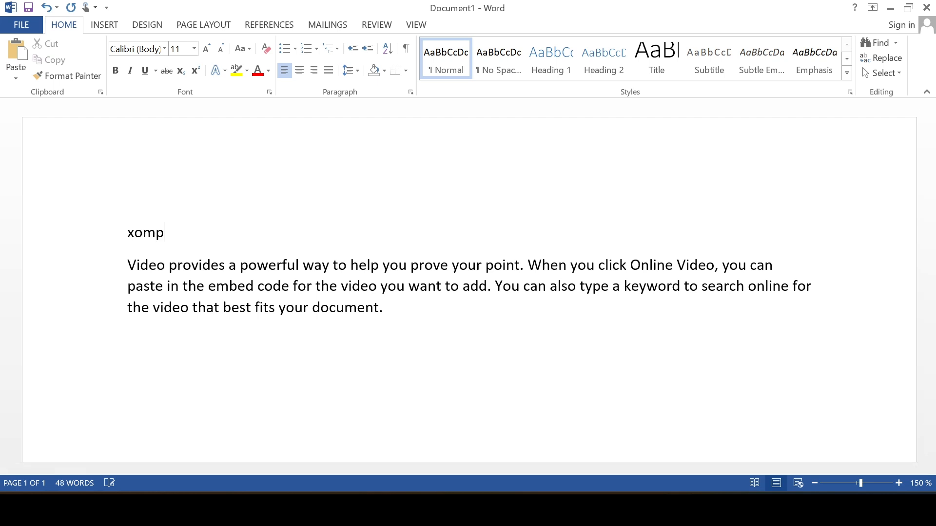
{"action": "key", "text": "BackSpace"}
{"action": "key", "text": "BackSpace"}
{"action": "key", "text": "BackSpace"}
{"action": "key", "text": "BackSpace"}
{"action": "type", "text": "computer"}
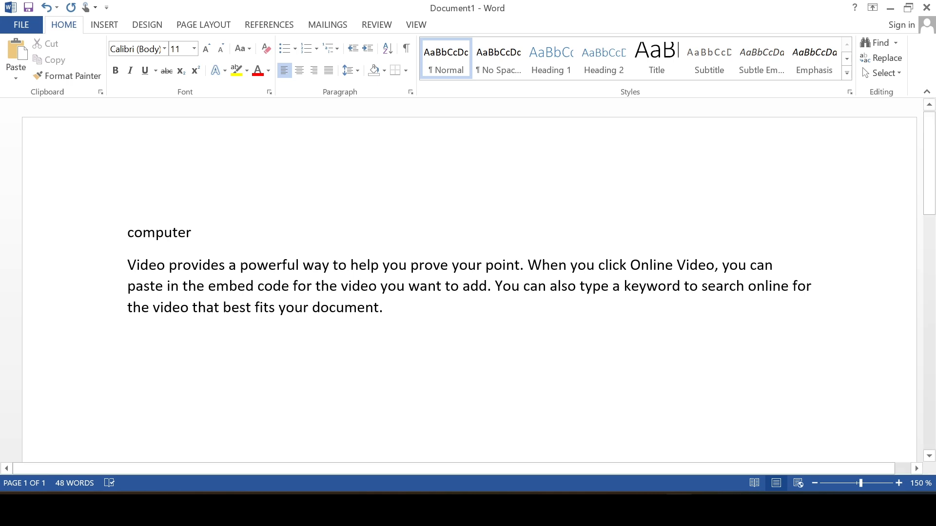
Make the whole heading word "computer" bold
{"action": "key", "text": "shift+Left"}
{"action": "key", "text": "shift+Left"}
{"action": "key", "text": "shift+Left"}
{"action": "key", "text": "shift+Left"}
{"action": "key", "text": "shift+Left"}
{"action": "key", "text": "shift+Left"}
{"action": "key", "text": "shift+Left"}
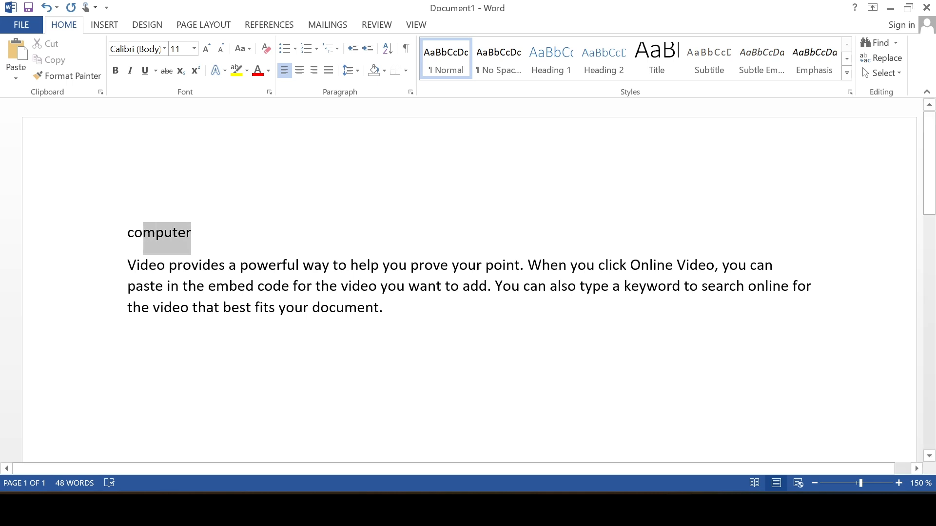
{"action": "left_click", "coordinate": [120, 234]}
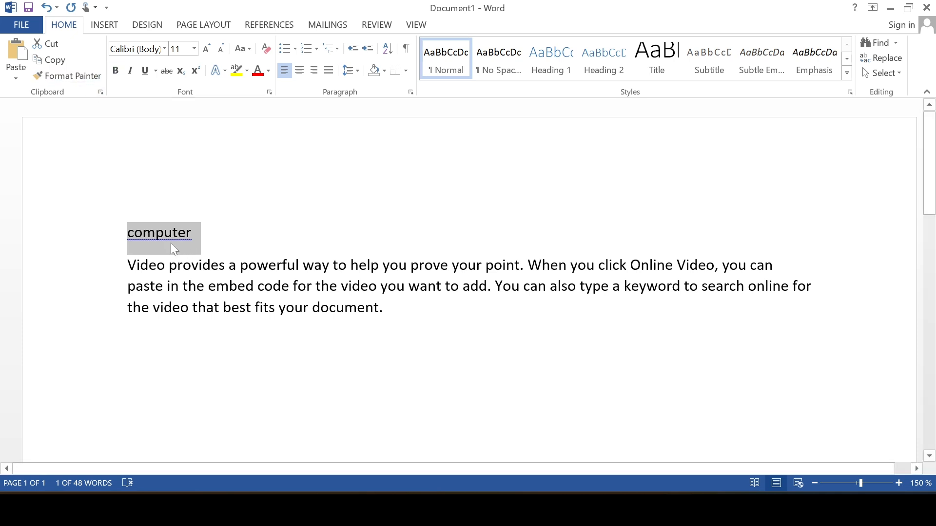
{"action": "left_click", "coordinate": [117, 73]}
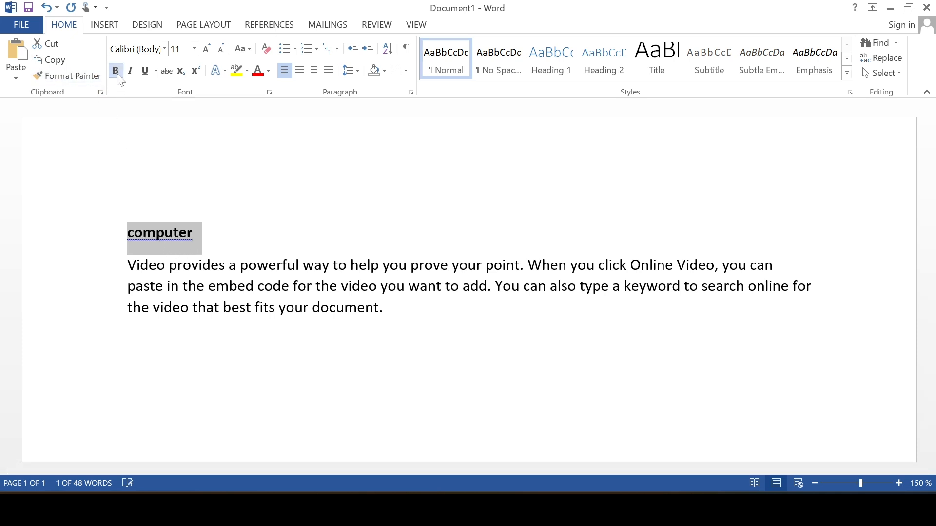
{"action": "left_click", "coordinate": [199, 236]}
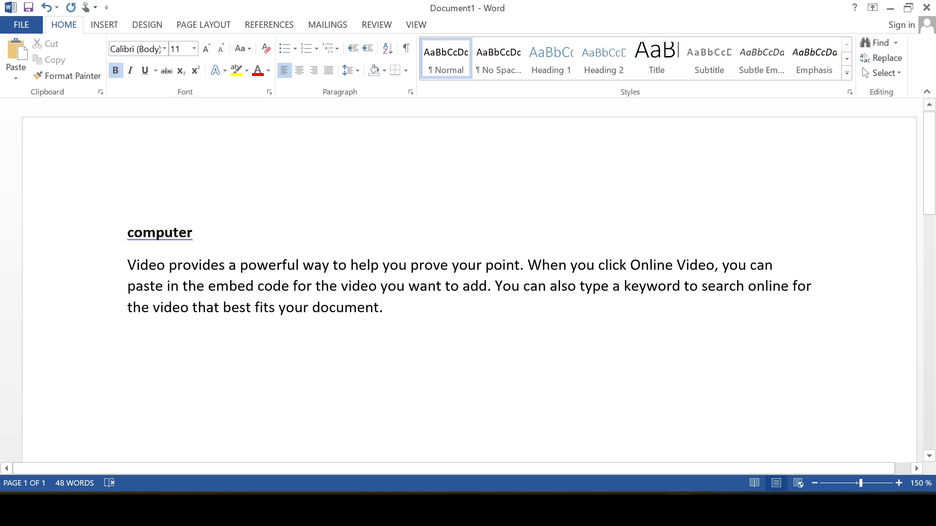
Apply italic and underline formatting to the heading "computer"
{"action": "left_click_drag", "start_coordinate": [195, 234], "coordinate": [127, 236]}
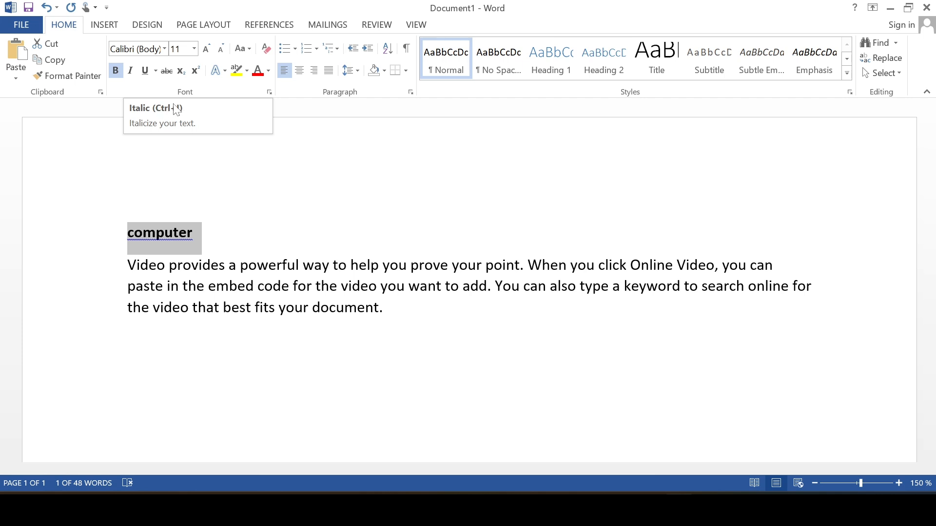
{"action": "left_click", "coordinate": [130, 72]}
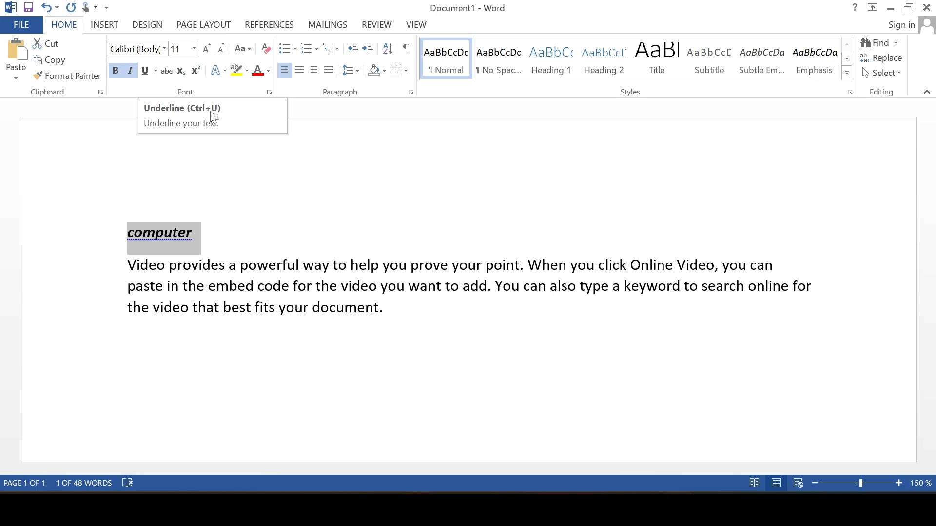
{"action": "left_click", "coordinate": [147, 67]}
{"action": "left_click", "coordinate": [225, 246]}
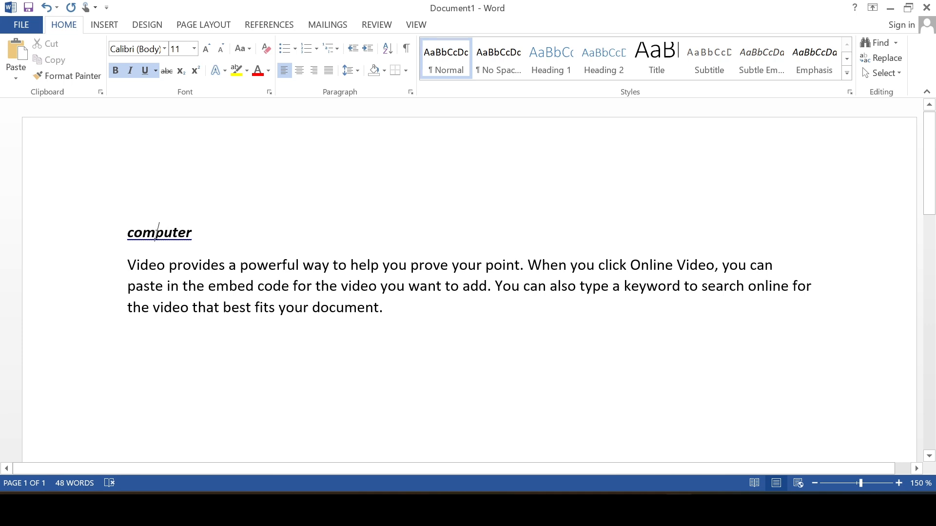
Correct the heading's capitalization to "Computer" using the suggested grammar correction, and place the cursor at the end of the heading
{"action": "right_click", "coordinate": [163, 244]}
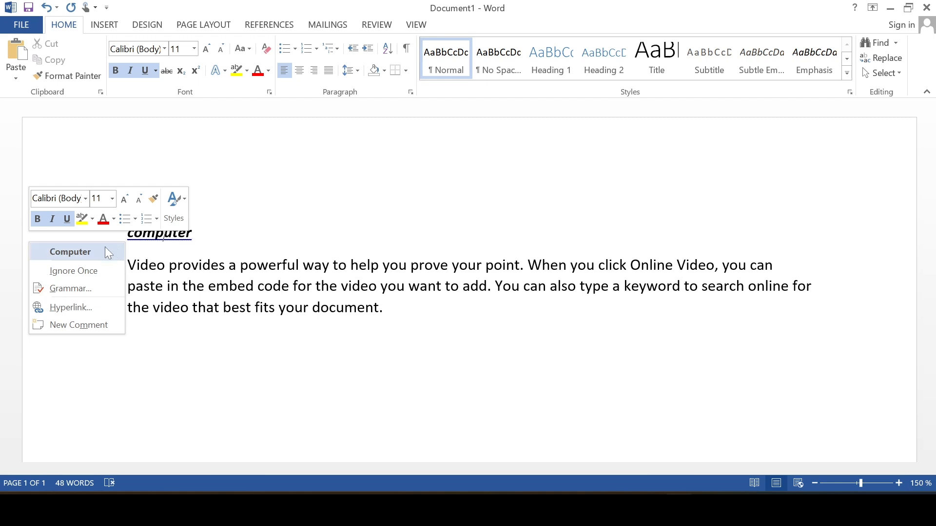
{"action": "left_click", "coordinate": [84, 256]}
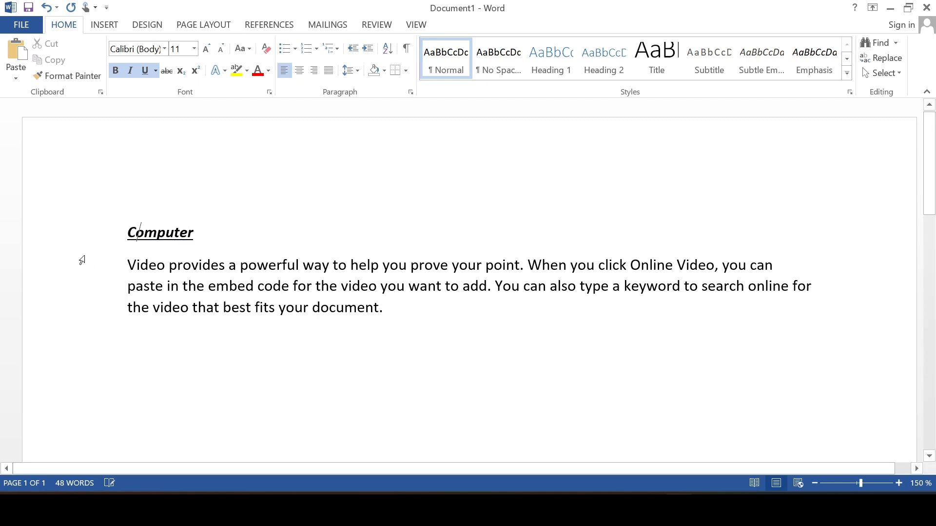
{"action": "left_click", "coordinate": [193, 243]}
{"action": "key", "text": "Right"}
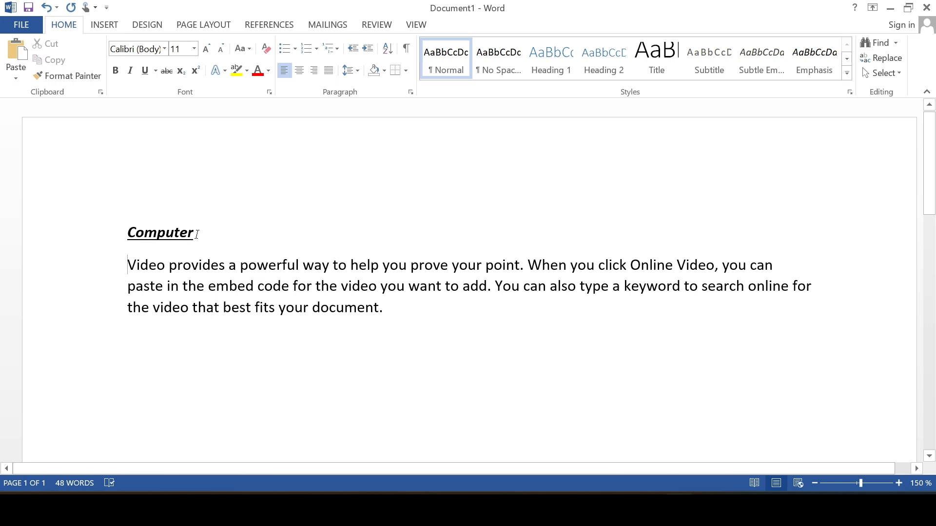
{"action": "left_click", "coordinate": [197, 234]}
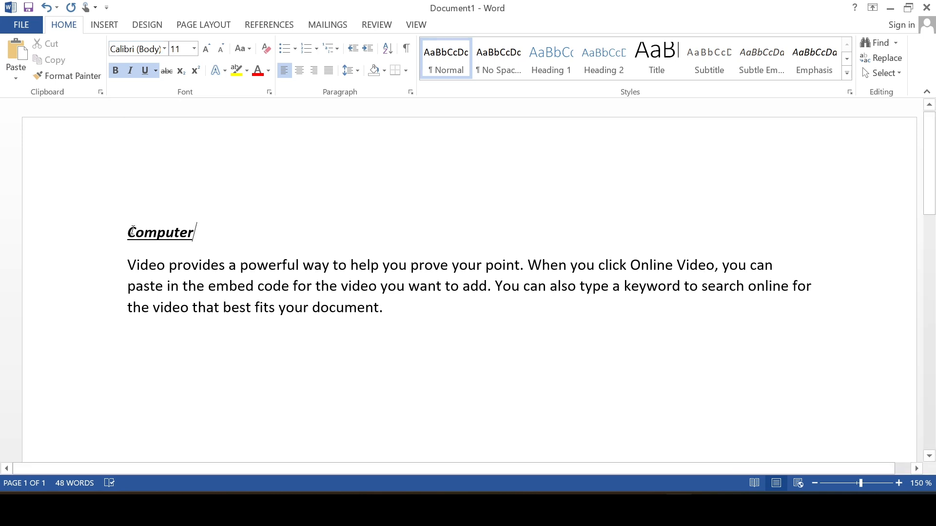
{"action": "left_click_drag", "start_coordinate": [128, 265], "coordinate": [392, 308]}
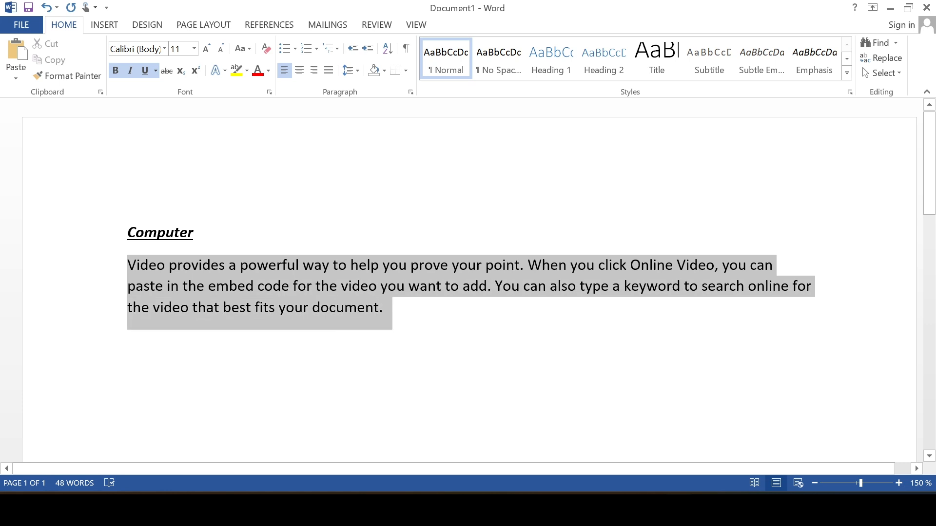
{"action": "left_click_drag", "start_coordinate": [392, 308], "coordinate": [383, 308]}
{"action": "left_click", "coordinate": [309, 307]}
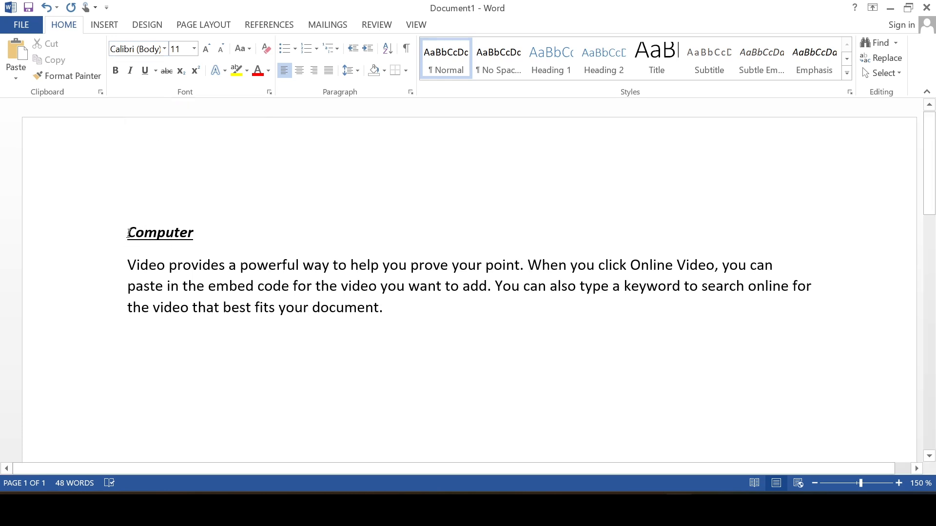
Change the font of the heading "Computer" to Algerian
{"action": "left_click_drag", "start_coordinate": [127, 234], "coordinate": [202, 236]}
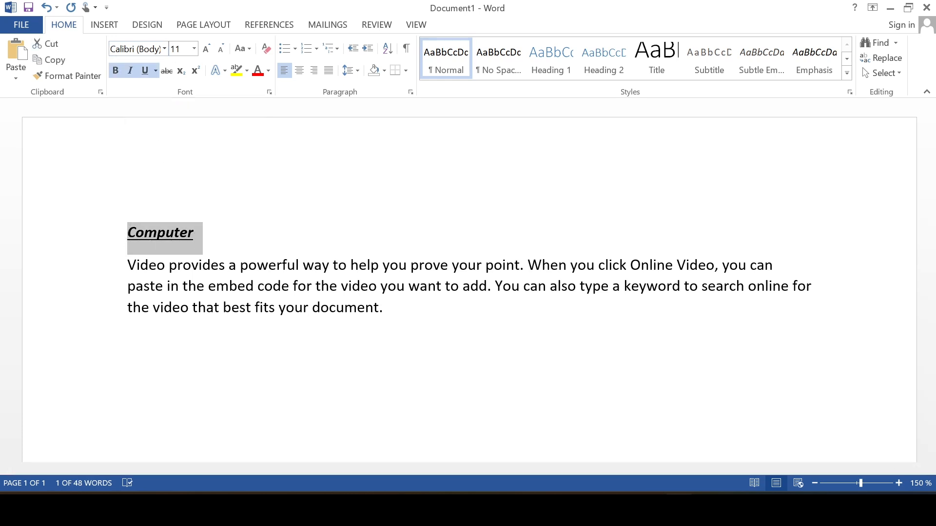
{"action": "left_click", "coordinate": [163, 48]}
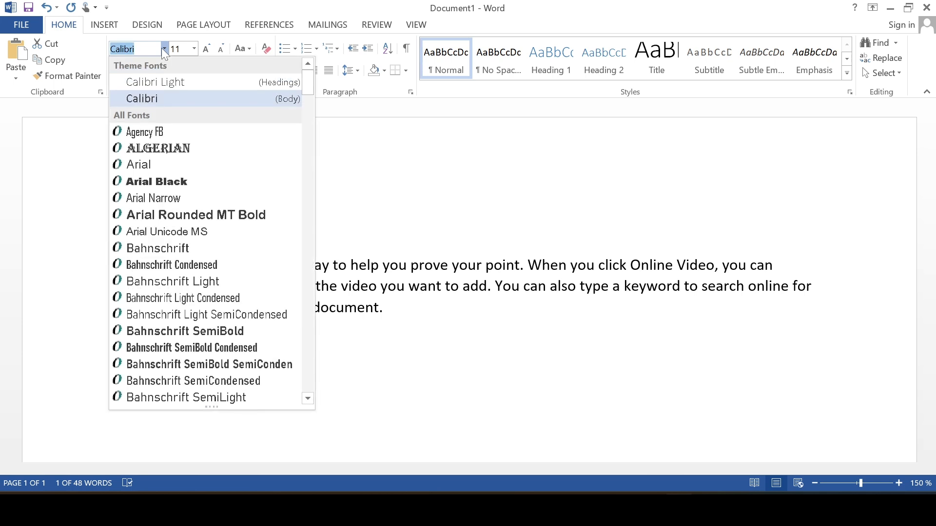
{"action": "left_click", "coordinate": [164, 154]}
{"action": "left_click", "coordinate": [257, 267]}
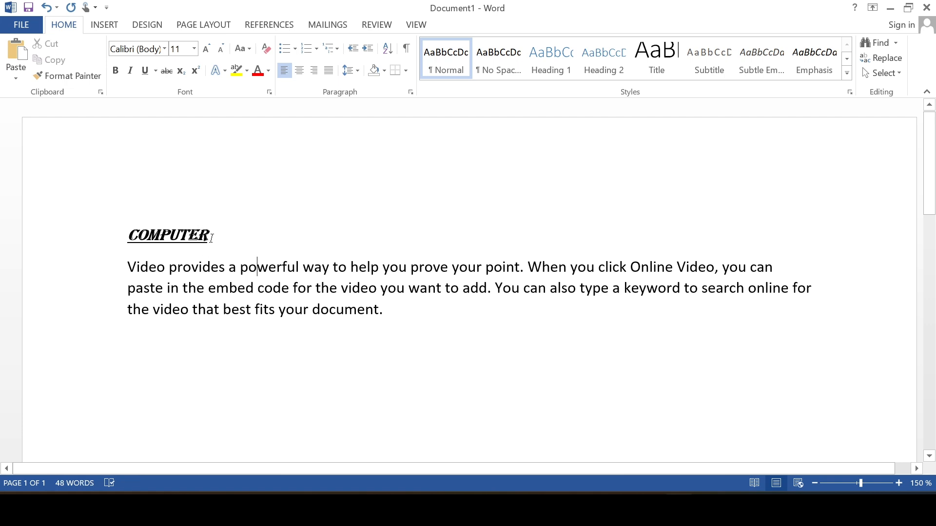
Select the complete heading above the paragraph and set its font to Arial Black
{"action": "left_click_drag", "start_coordinate": [210, 236], "coordinate": [140, 235]}
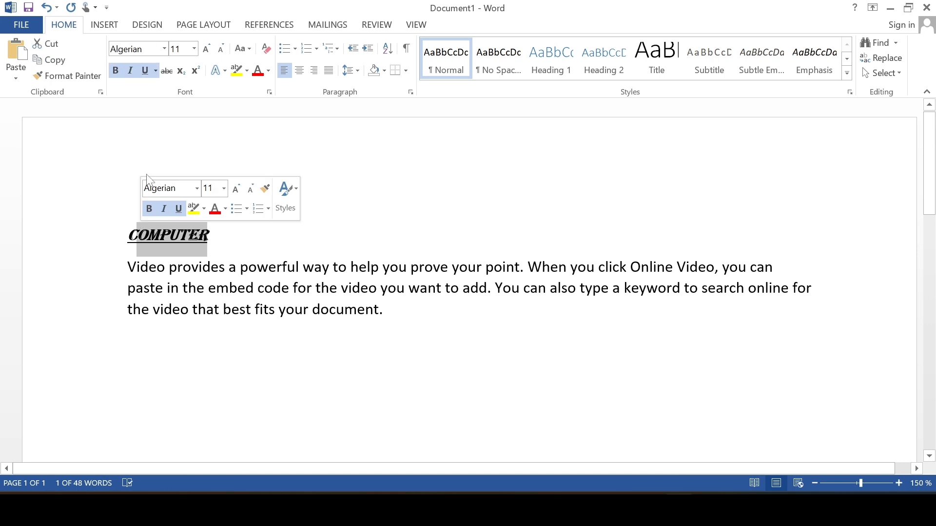
{"action": "left_click", "coordinate": [211, 237]}
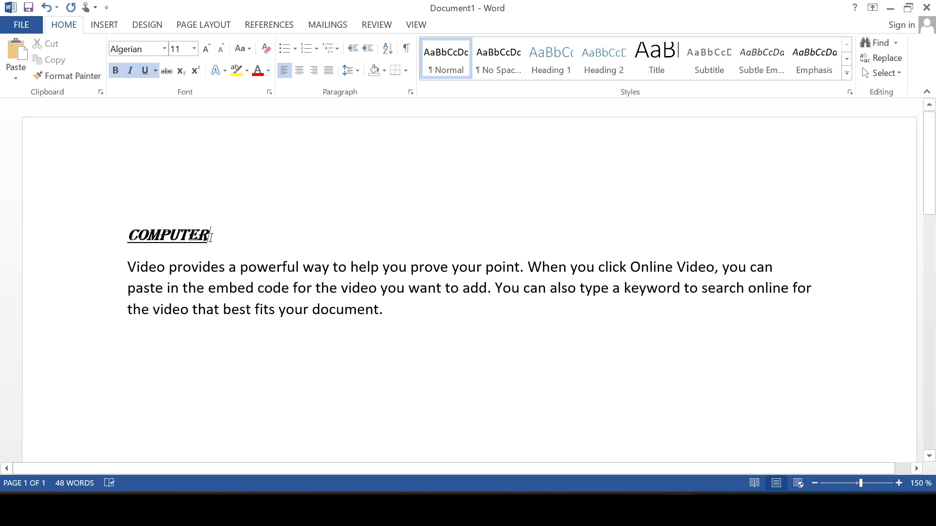
{"action": "left_click_drag", "start_coordinate": [210, 237], "coordinate": [128, 236]}
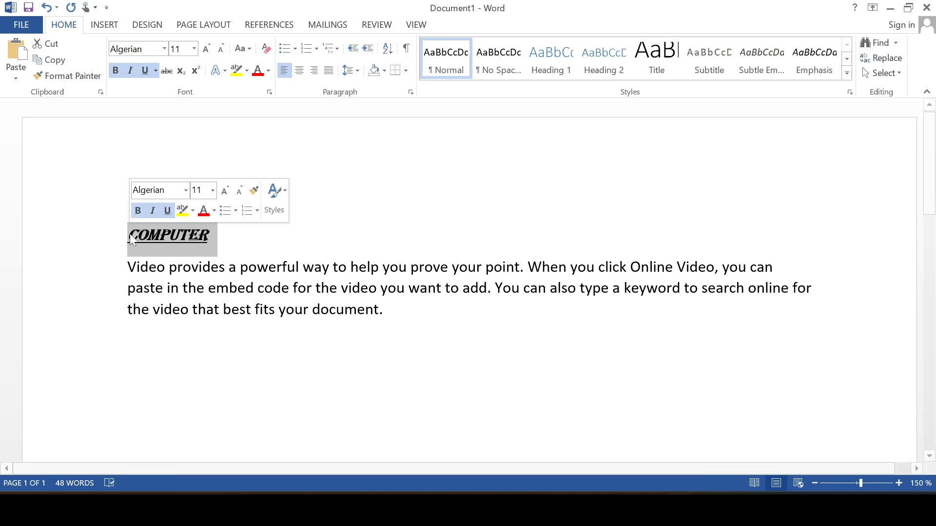
{"action": "left_click", "coordinate": [164, 48]}
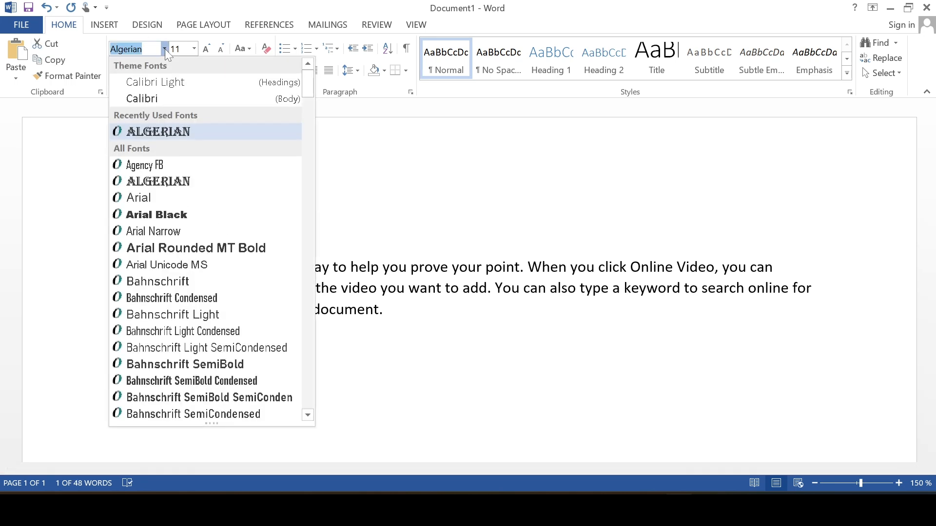
{"action": "left_click", "coordinate": [187, 215]}
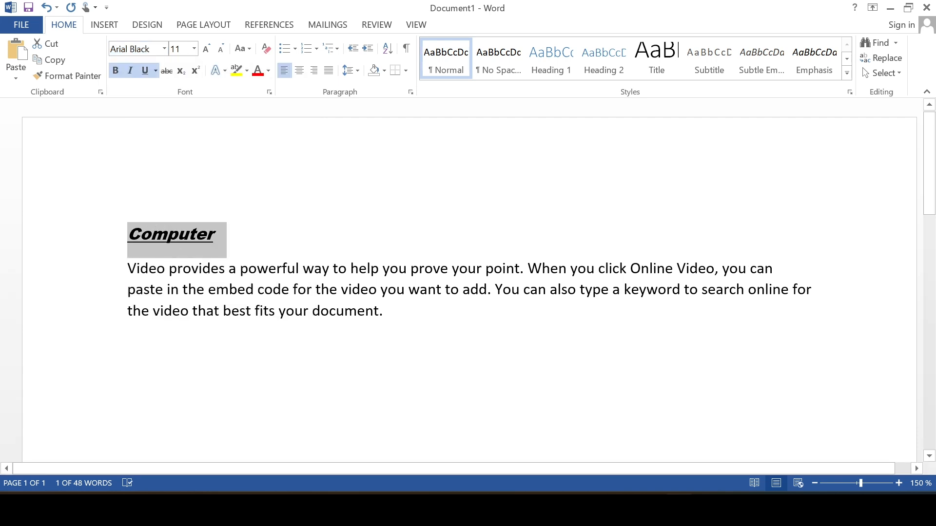
{"action": "left_click", "coordinate": [188, 290]}
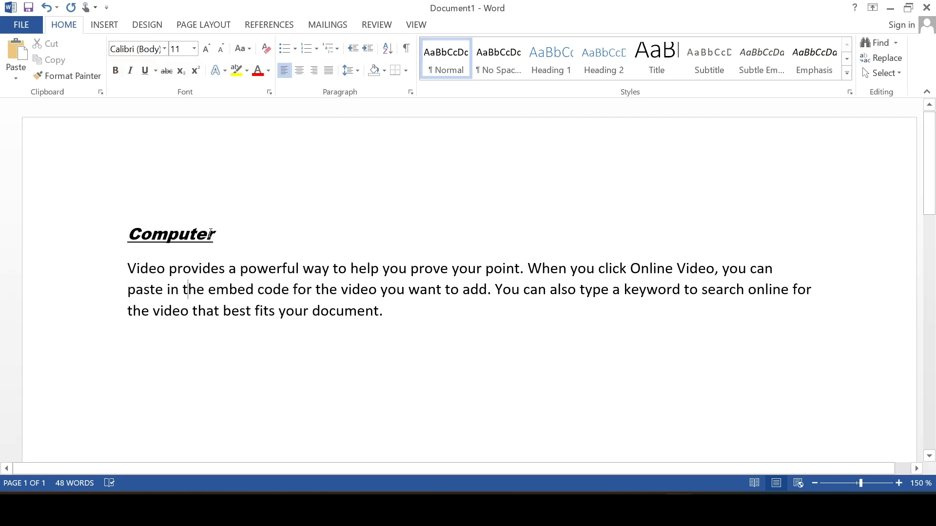
Set the font size of the heading "Computer" to 22
{"action": "left_click_drag", "start_coordinate": [215, 233], "coordinate": [125, 234]}
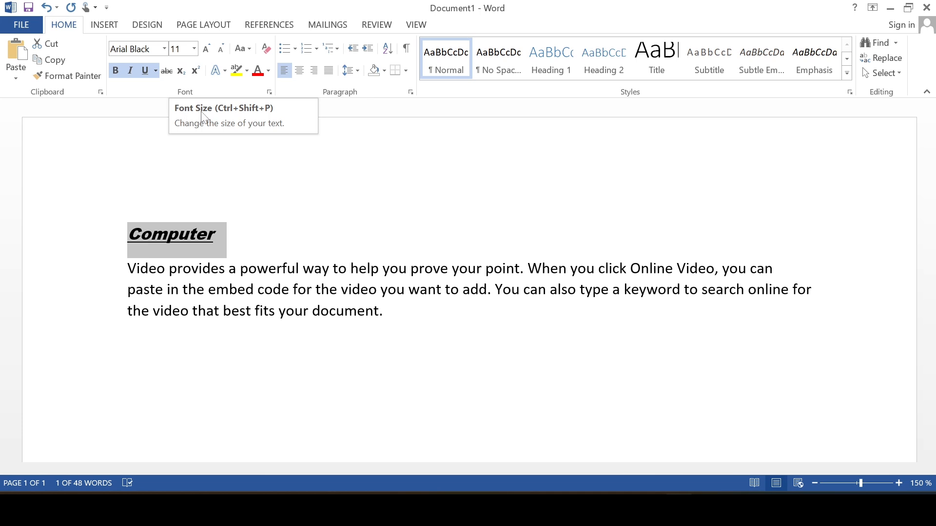
{"action": "left_click", "coordinate": [195, 50]}
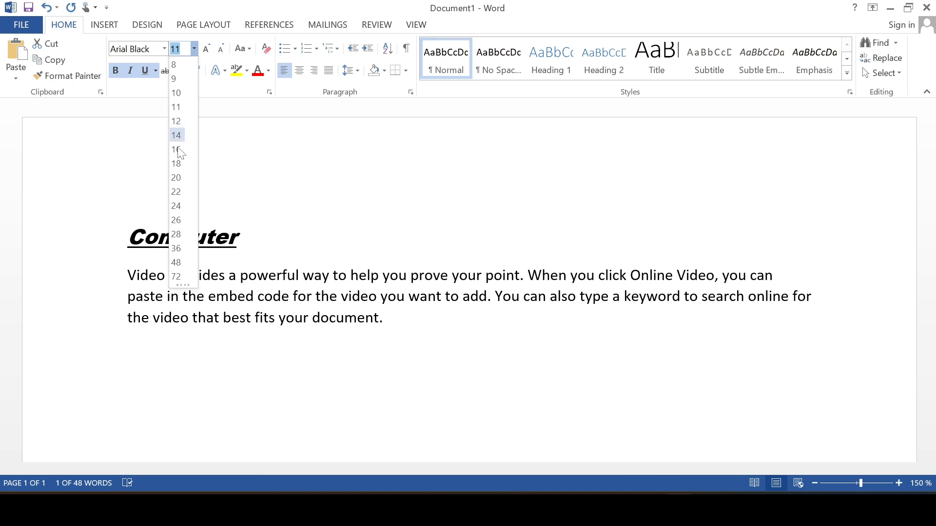
{"action": "left_click", "coordinate": [176, 192]}
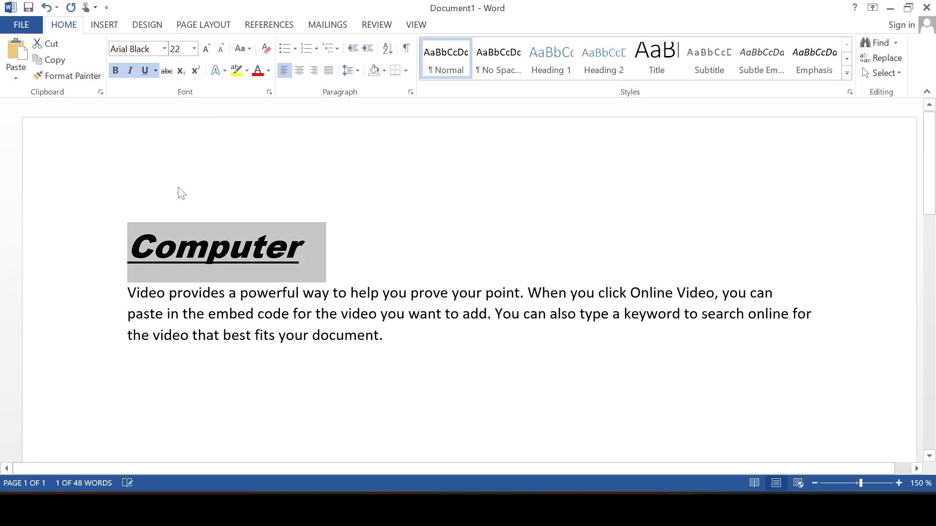
{"action": "left_click", "coordinate": [194, 49]}
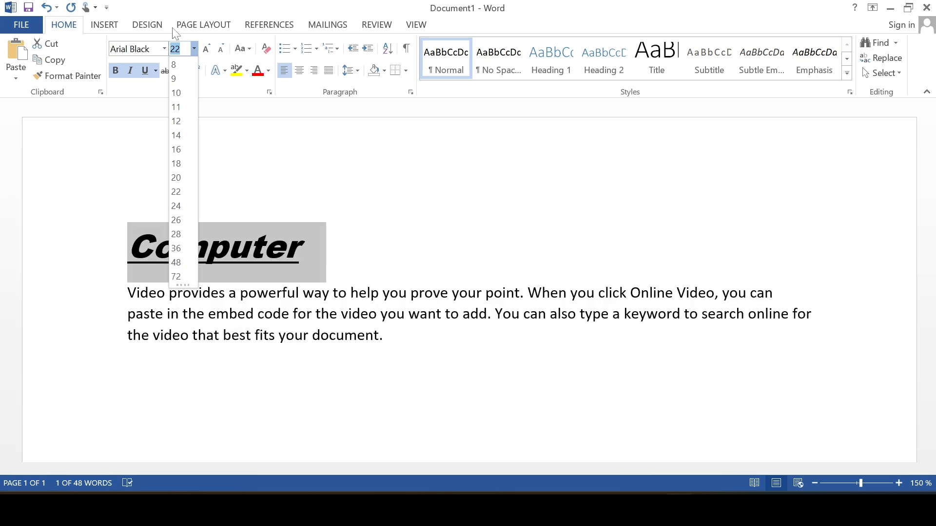
{"action": "left_click", "coordinate": [221, 14]}
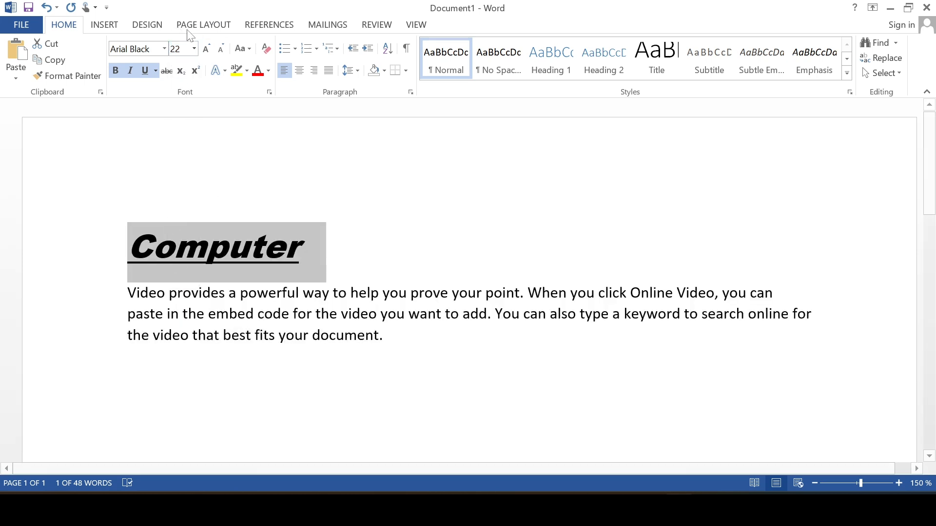
Increase the heading's font size by two increments to 26, and decrease it by three increments to 20
{"action": "left_click", "coordinate": [207, 51]}
{"action": "left_click", "coordinate": [208, 50]}
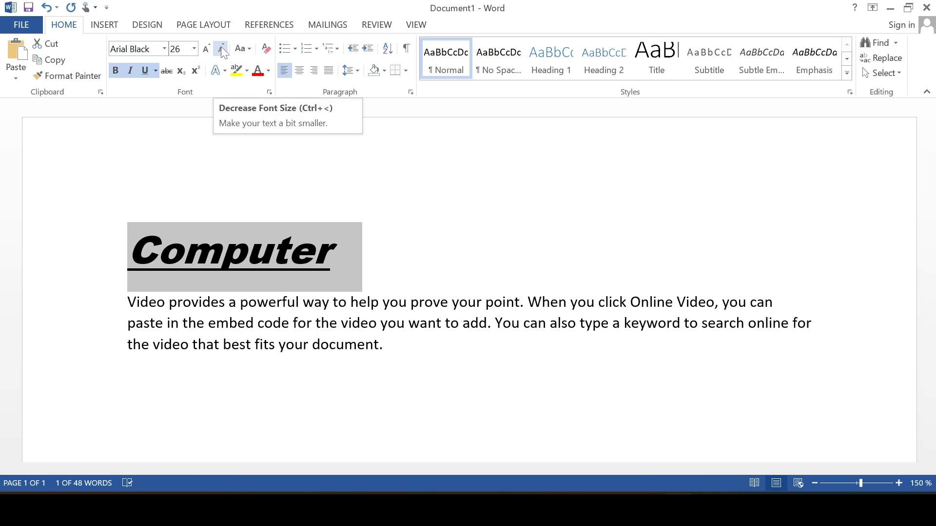
{"action": "left_click", "coordinate": [221, 49]}
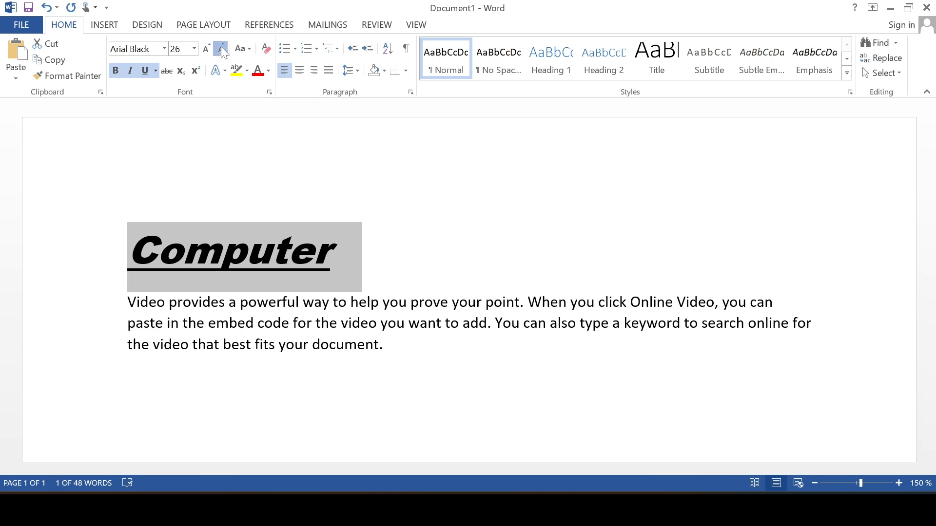
{"action": "left_click", "coordinate": [221, 49]}
{"action": "left_click", "coordinate": [221, 49]}
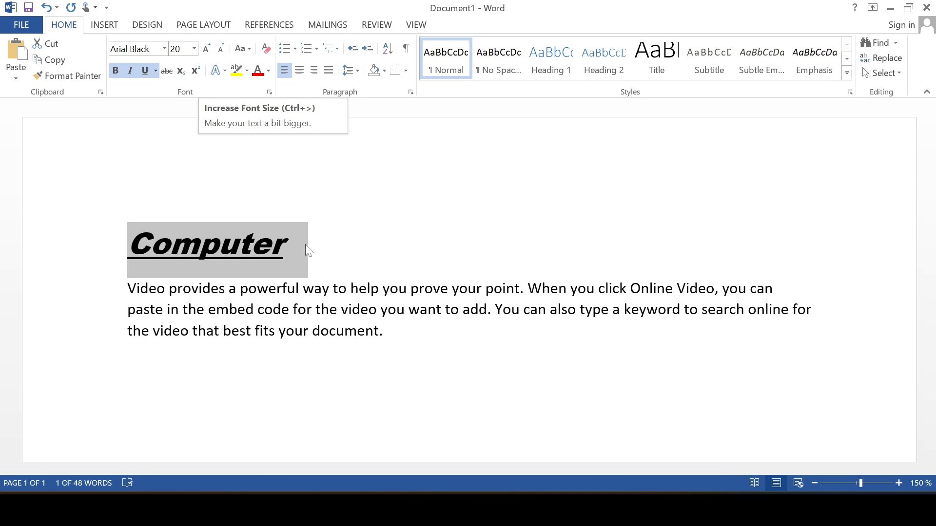
Open the On-Screen Keyboard to view the font size shortcut keys, and minimize it
{"action": "key", "text": "super"}
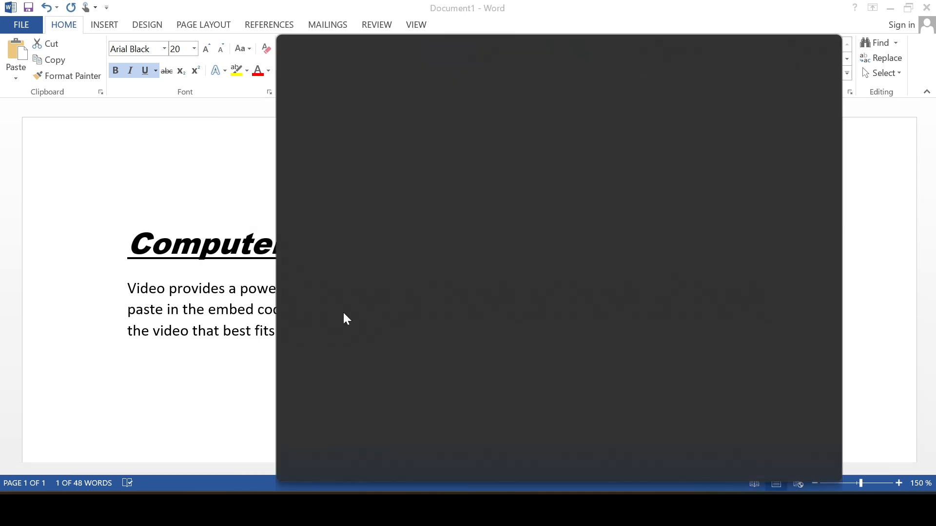
{"action": "type", "text": "osk"}
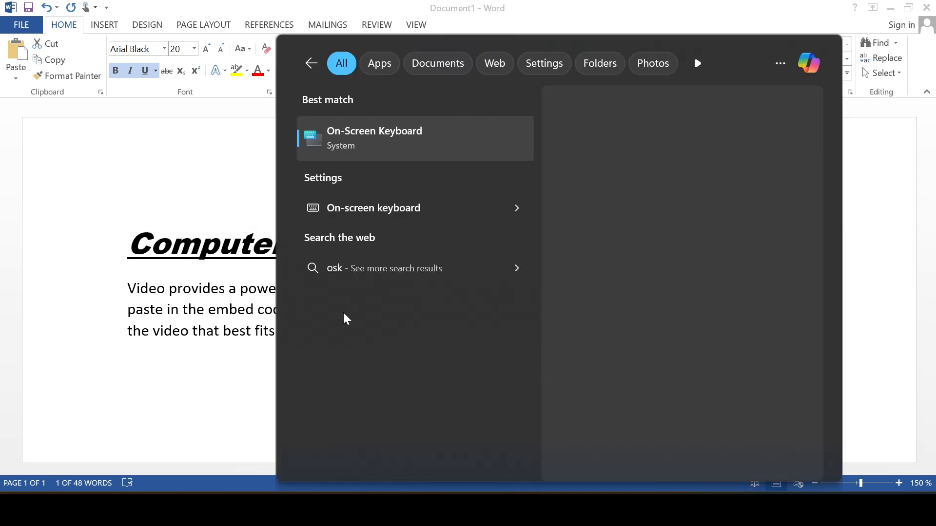
{"action": "key", "text": "Return"}
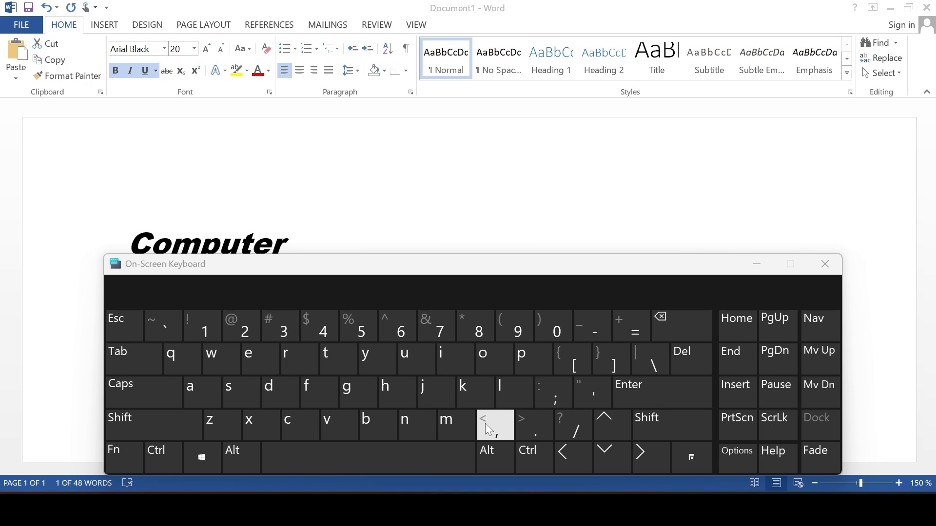
{"action": "left_click", "coordinate": [758, 266]}
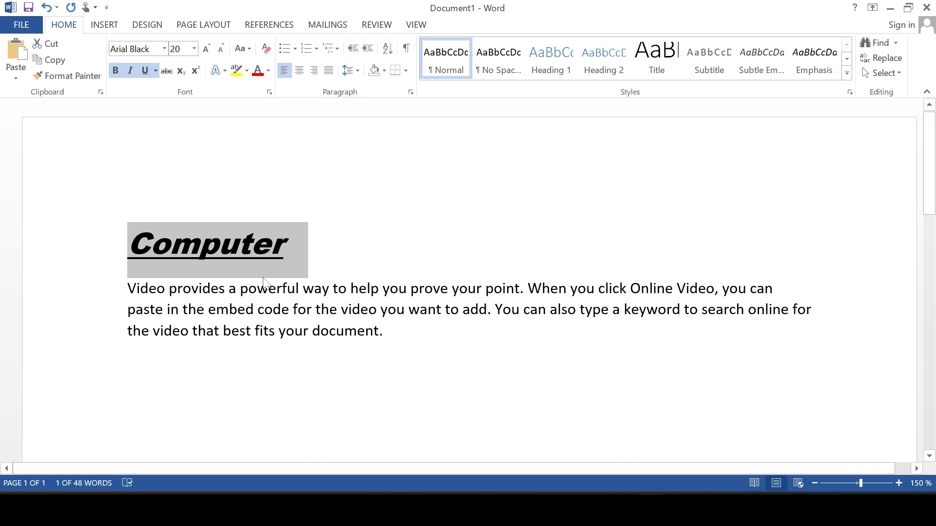
Increase the heading's font size by six increments to 48, and decrease it by two increments to 28
{"action": "key", "text": "ctrl+shift+period"}
{"action": "key", "text": "ctrl+shift+period"}
{"action": "key", "text": "ctrl+shift+period"}
{"action": "key", "text": "ctrl+shift+period"}
{"action": "key", "text": "ctrl+shift+period"}
{"action": "key", "text": "ctrl+shift+period"}
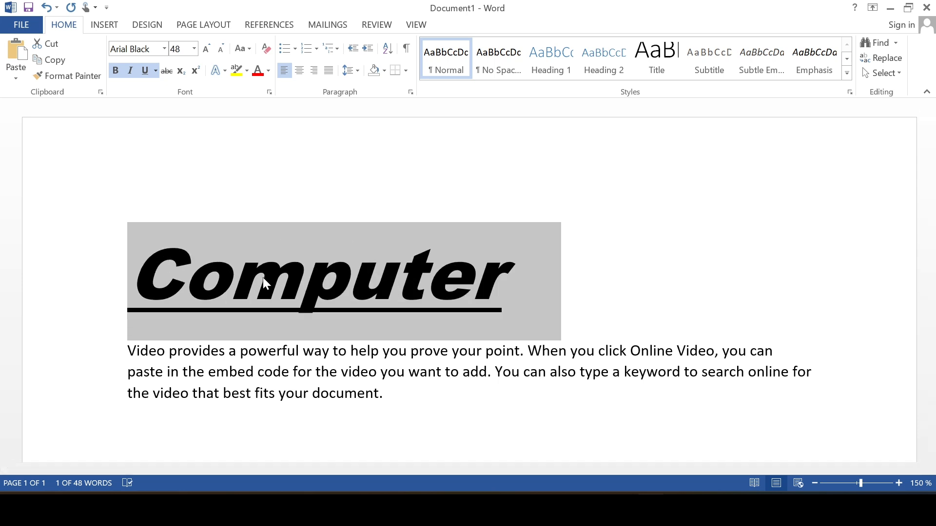
{"action": "key", "text": "ctrl+shift+comma"}
{"action": "key", "text": "ctrl+shift+comma"}
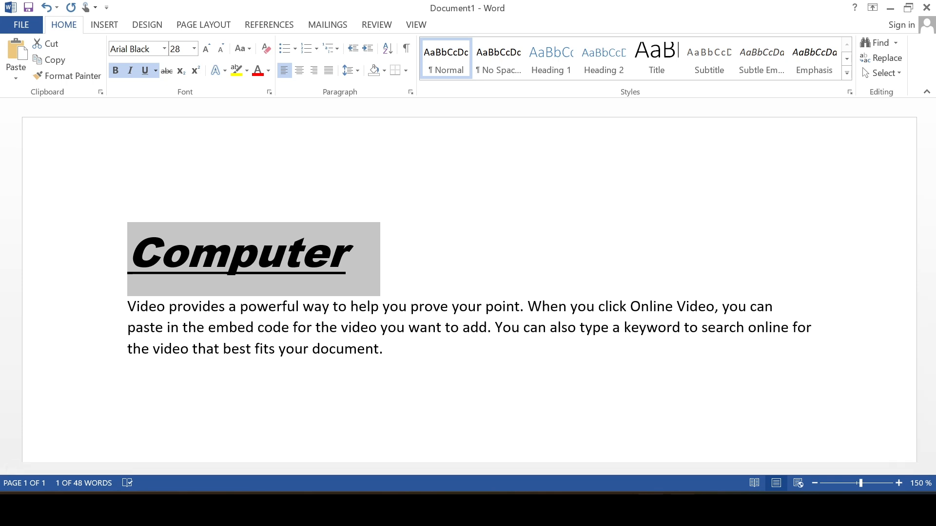
Restore the On-Screen Keyboard, try the increase and decrease font size combinations on it, and minimize it
{"action": "left_click", "coordinate": [647, 480]}
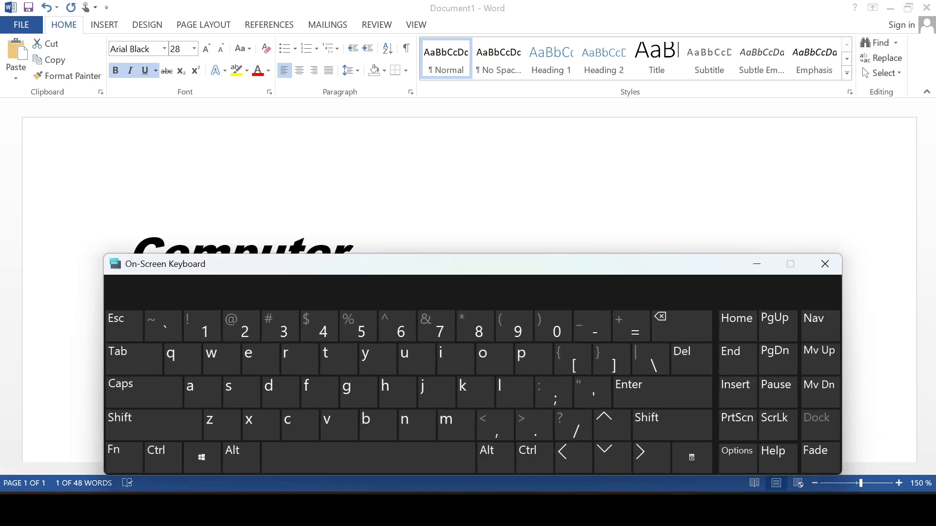
{"action": "left_click", "coordinate": [533, 461]}
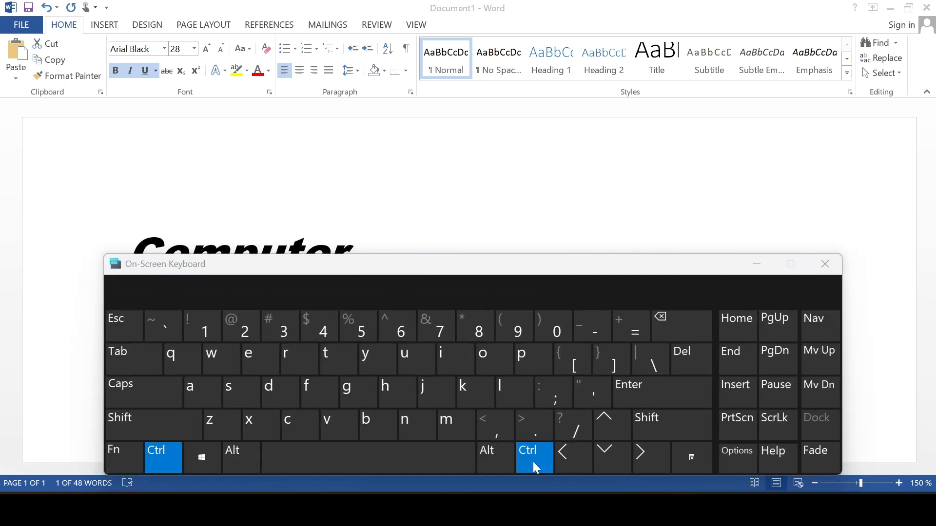
{"action": "left_click", "coordinate": [639, 422]}
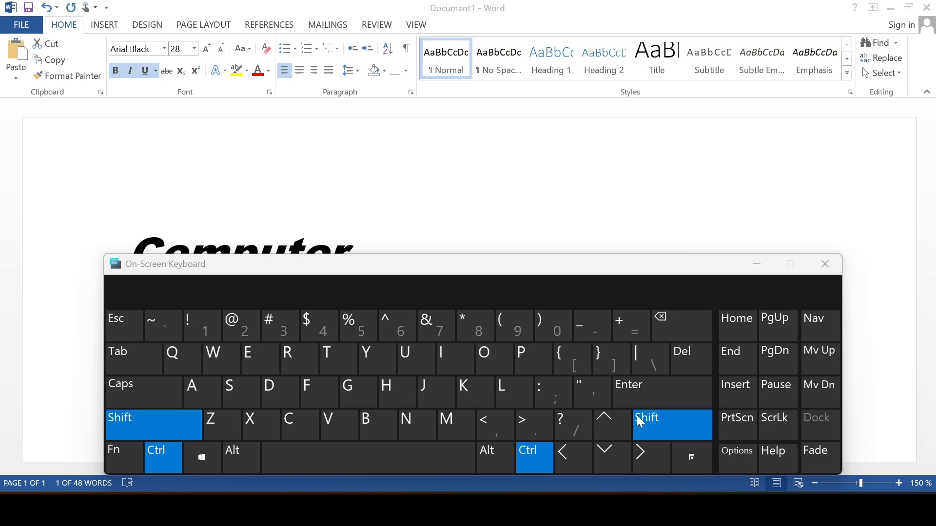
{"action": "left_click", "coordinate": [523, 423]}
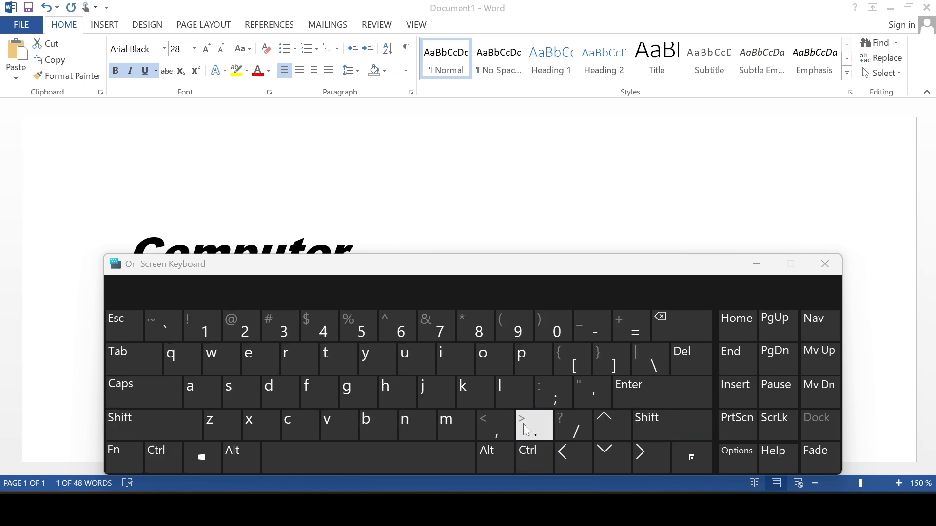
{"action": "left_click", "coordinate": [530, 455]}
{"action": "left_click", "coordinate": [643, 429]}
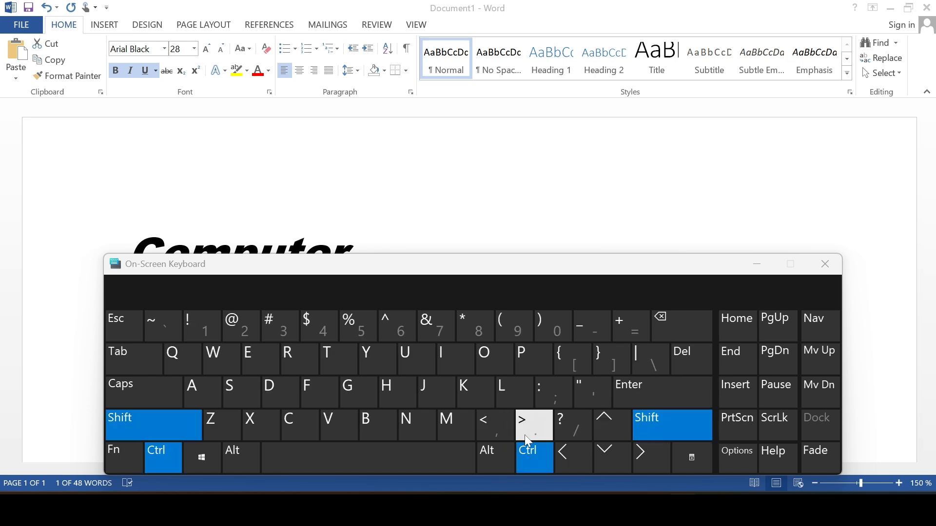
{"action": "left_click", "coordinate": [493, 436]}
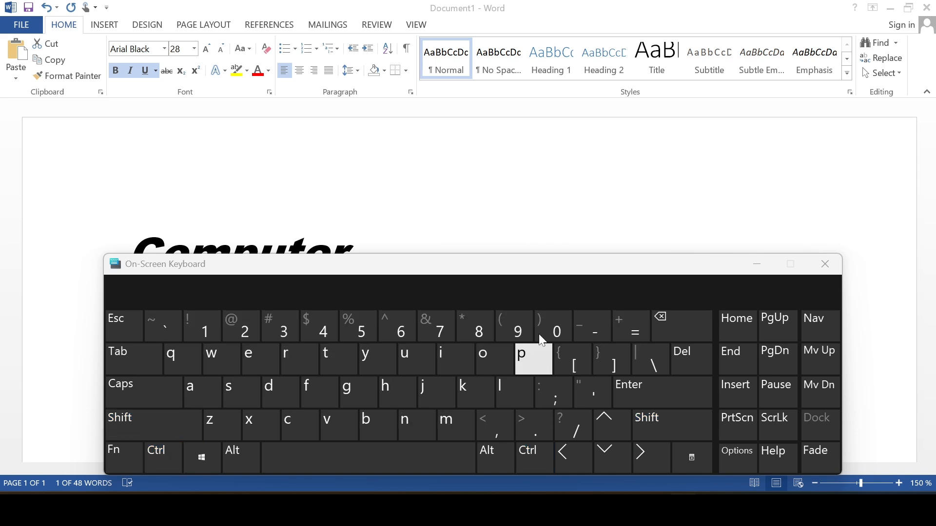
{"action": "left_click", "coordinate": [757, 263]}
Select the heading "Computer" again and decrease its font size by three increments to 22
{"action": "left_click", "coordinate": [337, 252]}
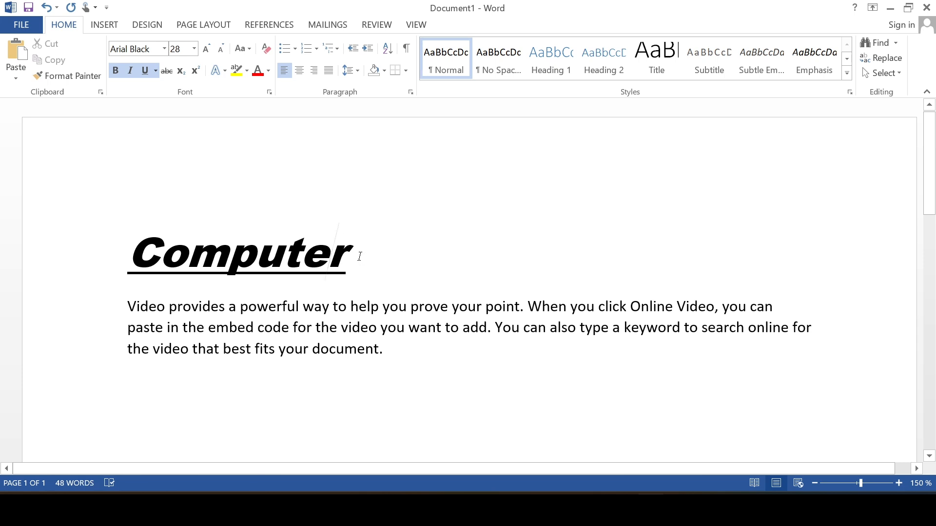
{"action": "left_click_drag", "start_coordinate": [351, 254], "coordinate": [134, 247]}
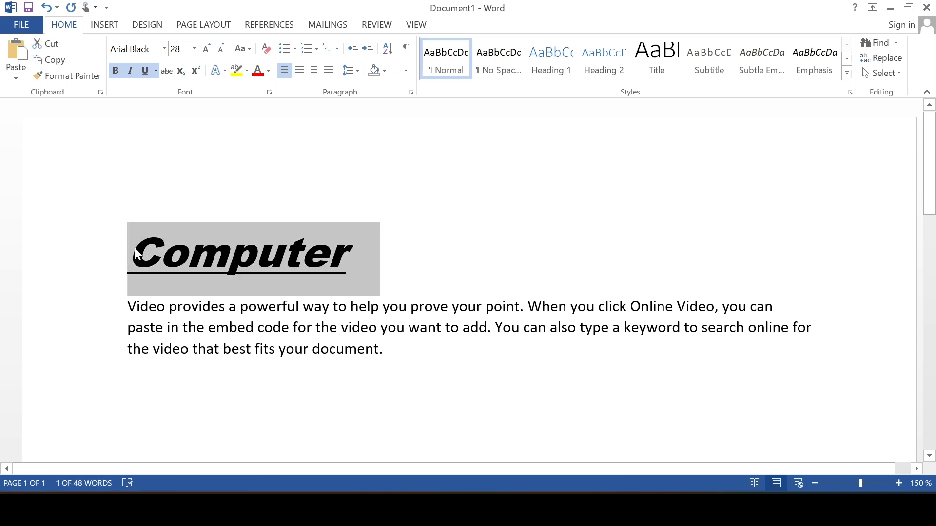
{"action": "key", "text": "ctrl+shift+comma"}
{"action": "key", "text": "ctrl+shift+comma"}
{"action": "key", "text": "ctrl+shift+comma"}
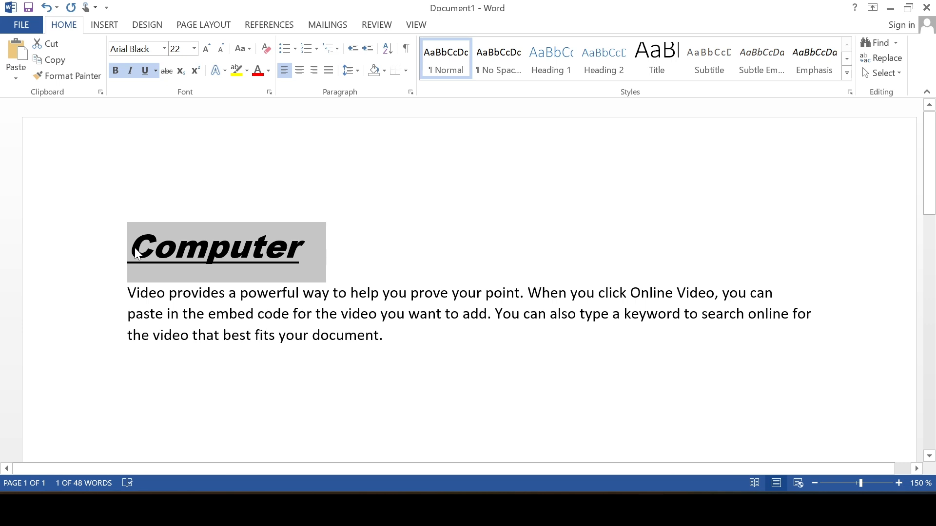
Increase the heading's font size by four increments to 36, and decrease it by four increments to 22
{"action": "key", "text": "ctrl+shift+period"}
{"action": "key", "text": "ctrl+shift+period"}
{"action": "key", "text": "ctrl+shift+period"}
{"action": "key", "text": "ctrl+shift+period"}
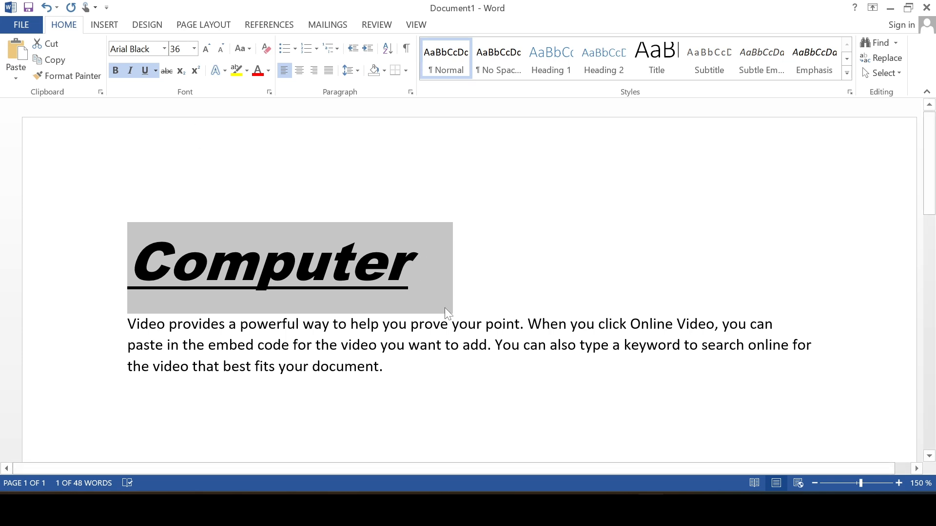
{"action": "key", "text": "ctrl+shift+comma"}
{"action": "key", "text": "ctrl+shift+comma"}
{"action": "key", "text": "ctrl+shift+comma"}
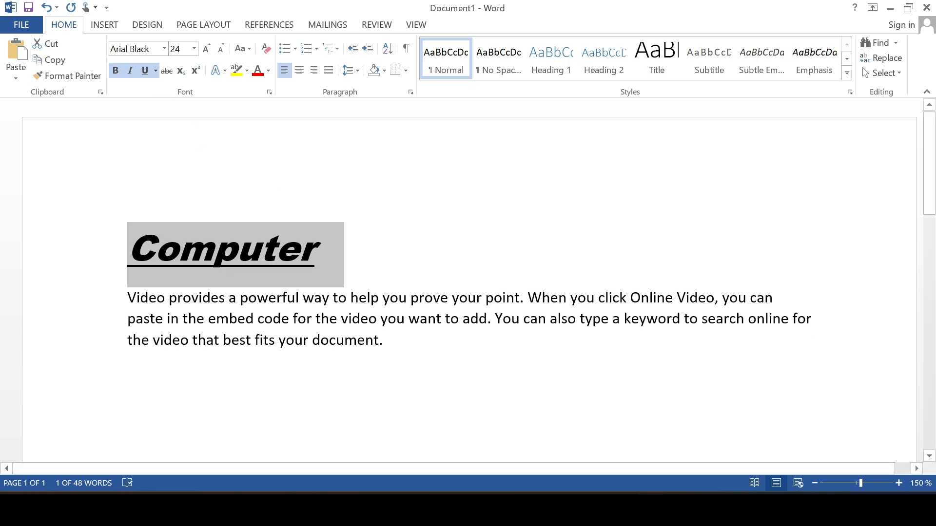
{"action": "key", "text": "ctrl+shift+comma"}
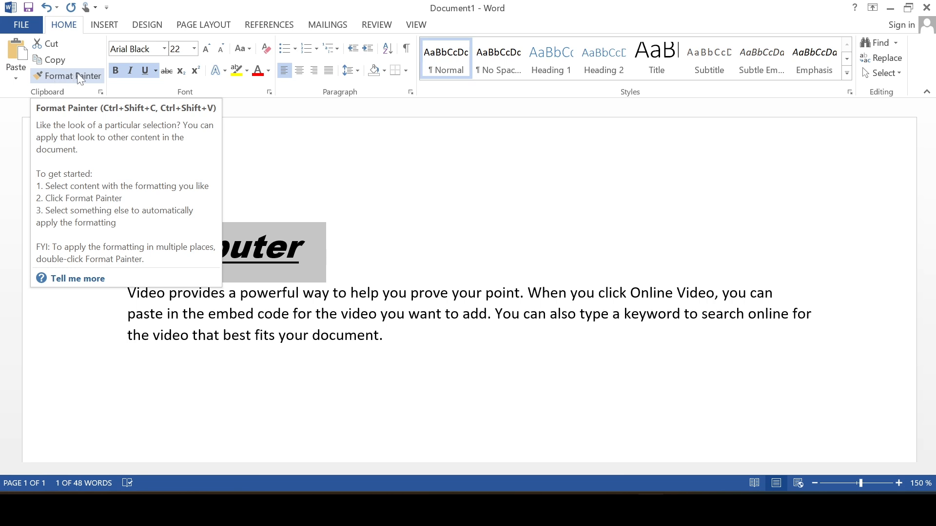
{"action": "left_click", "coordinate": [247, 51]}
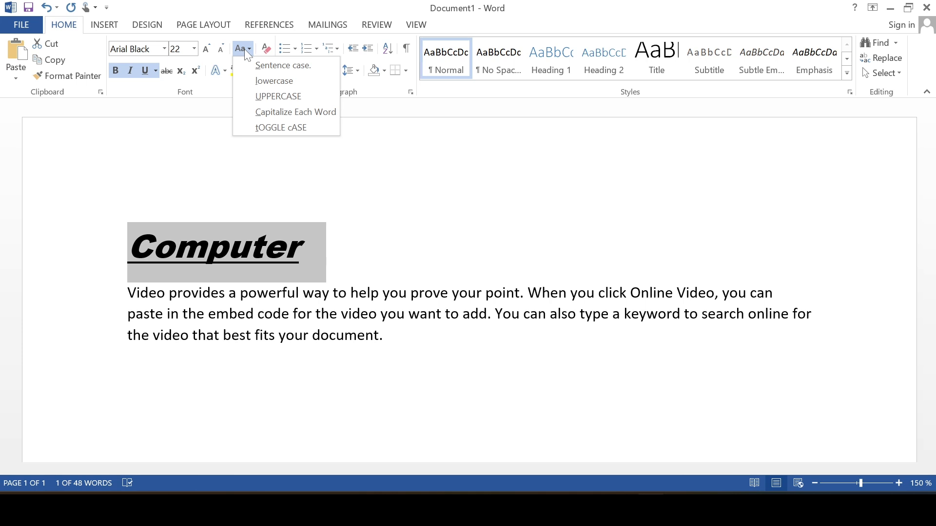
{"action": "left_click", "coordinate": [244, 49]}
{"action": "left_click", "coordinate": [245, 48]}
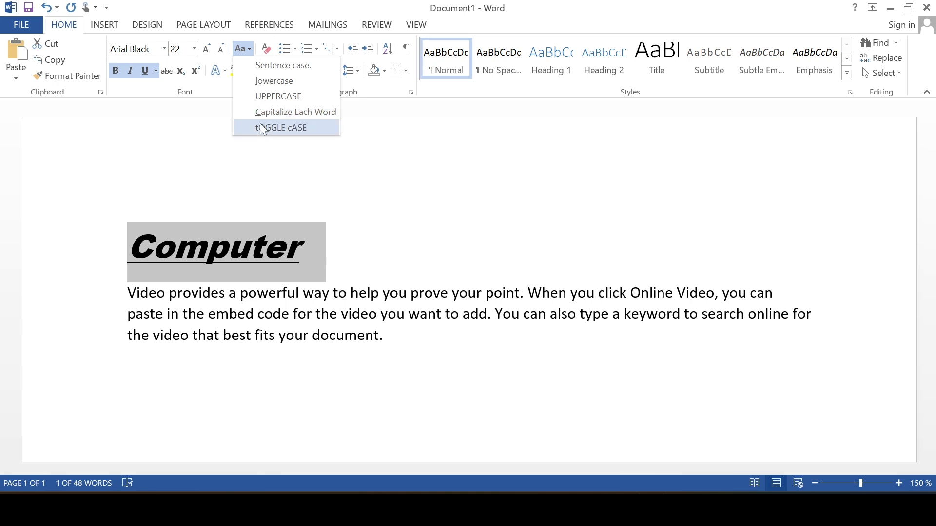
{"action": "left_click", "coordinate": [366, 253]}
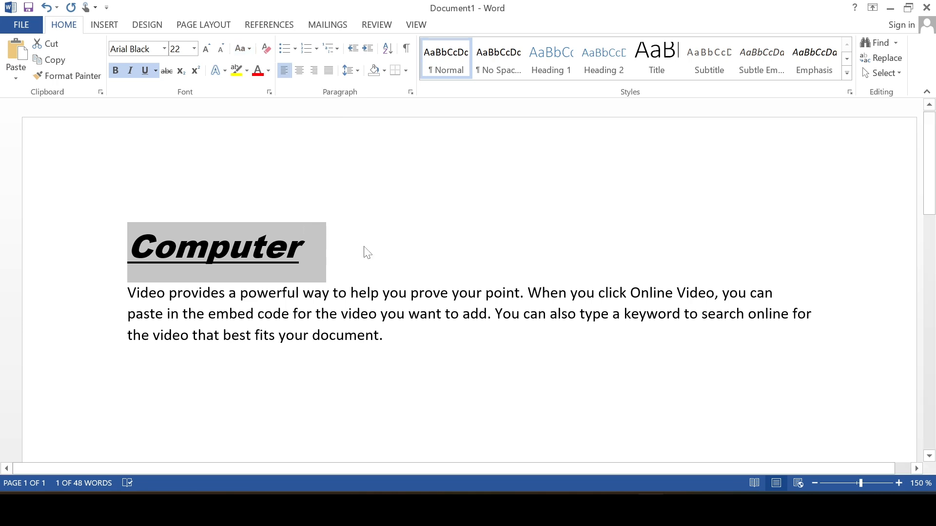
Copy the heading and its paragraph and paste them repeatedly below the original text
{"action": "left_click", "coordinate": [379, 335]}
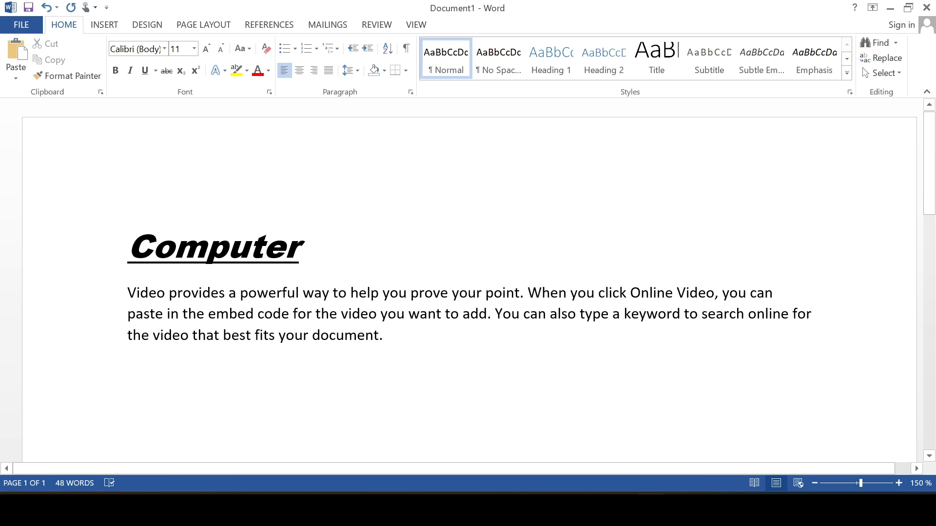
{"action": "left_click_drag", "start_coordinate": [384, 335], "coordinate": [127, 293]}
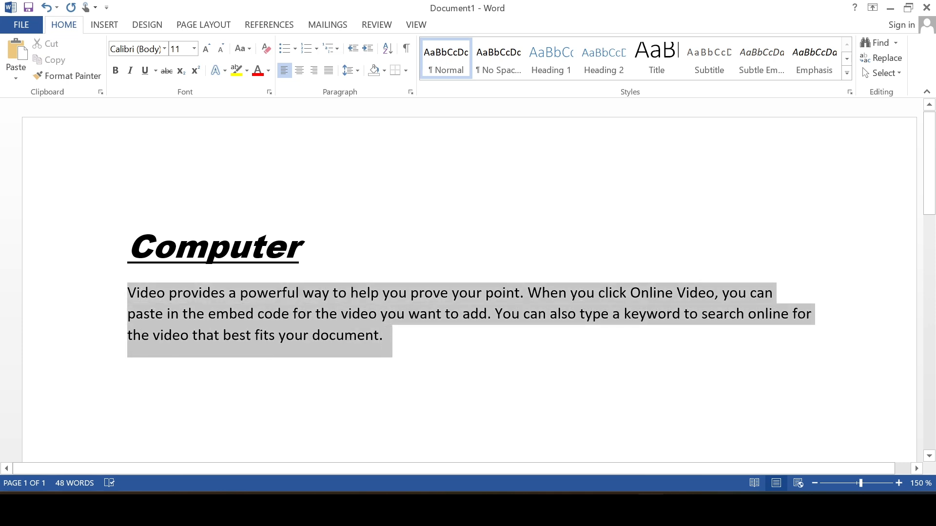
{"action": "triple_click", "coordinate": [88, 295]}
{"action": "key", "text": "ctrl+c"}
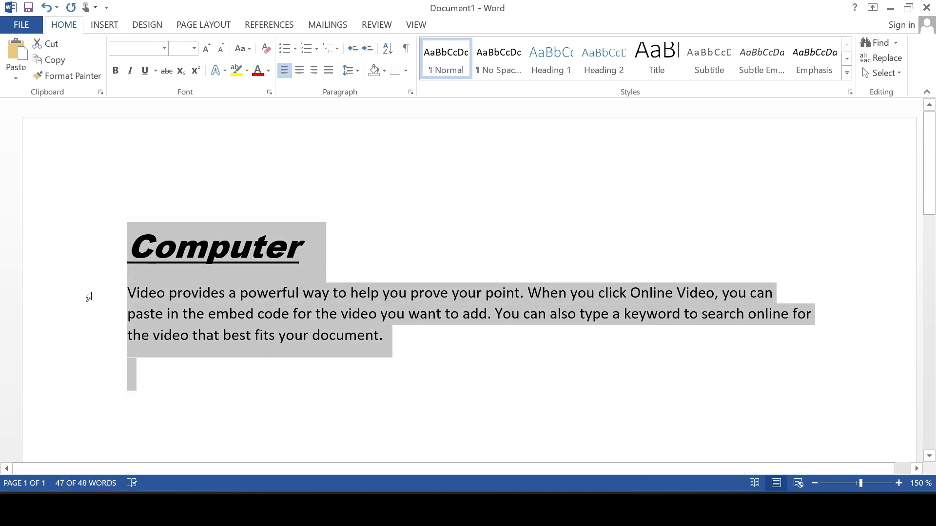
{"action": "key", "text": "Right"}
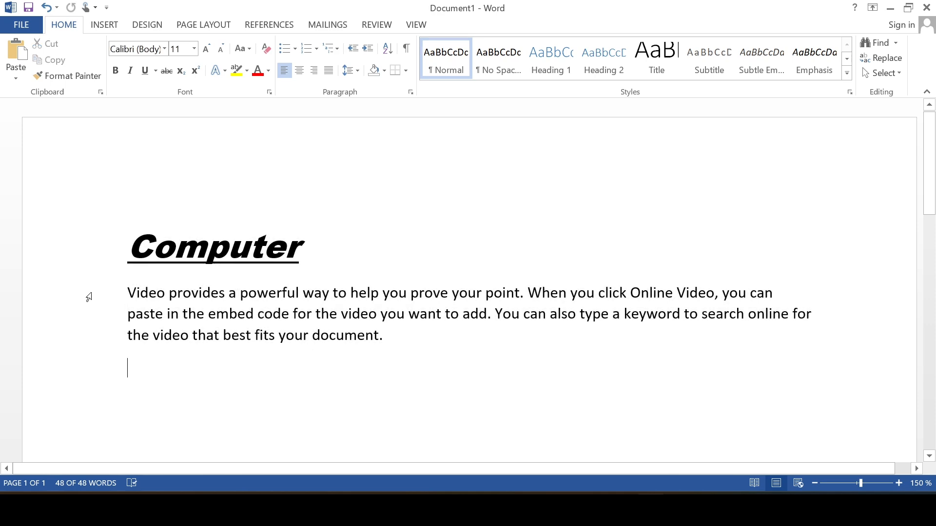
{"action": "key", "text": "ctrl+v"}
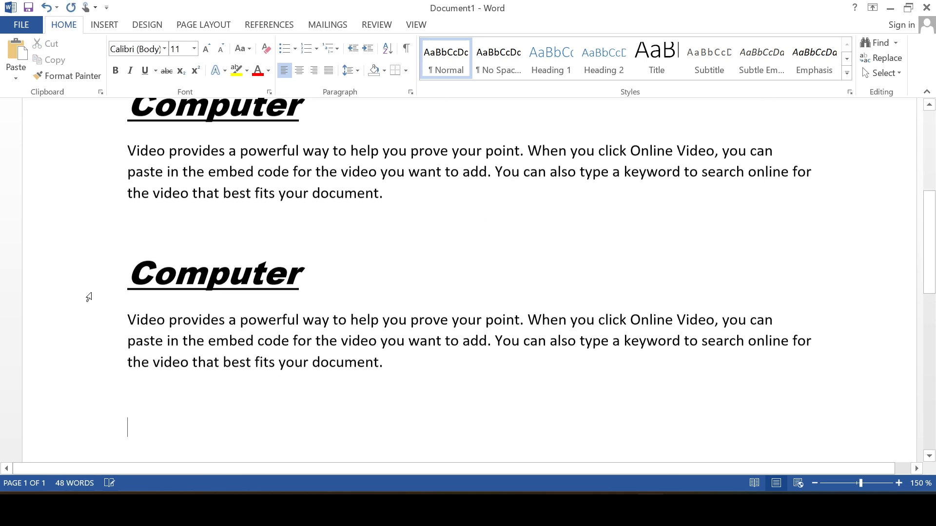
{"action": "key", "text": "ctrl+a"}
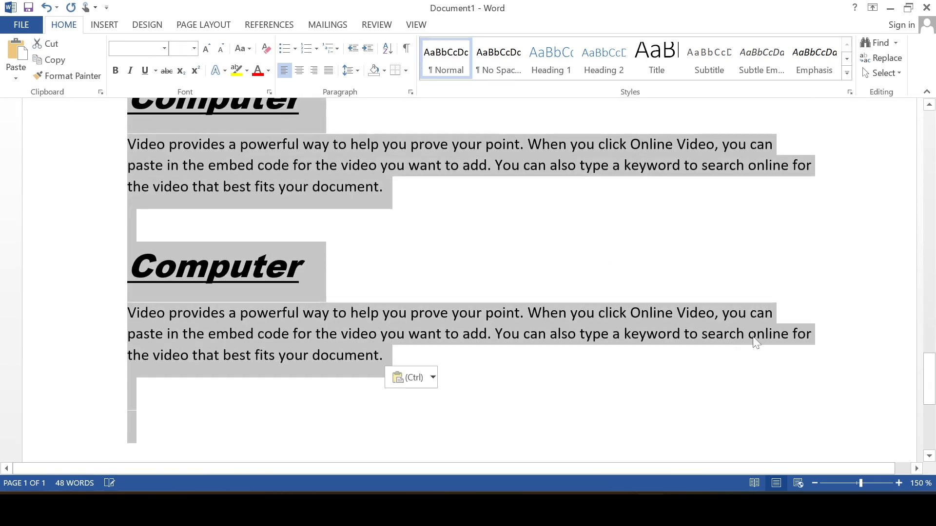
{"action": "scroll", "coordinate": [457, 256], "scroll_direction": "up", "scroll_amount": 8}
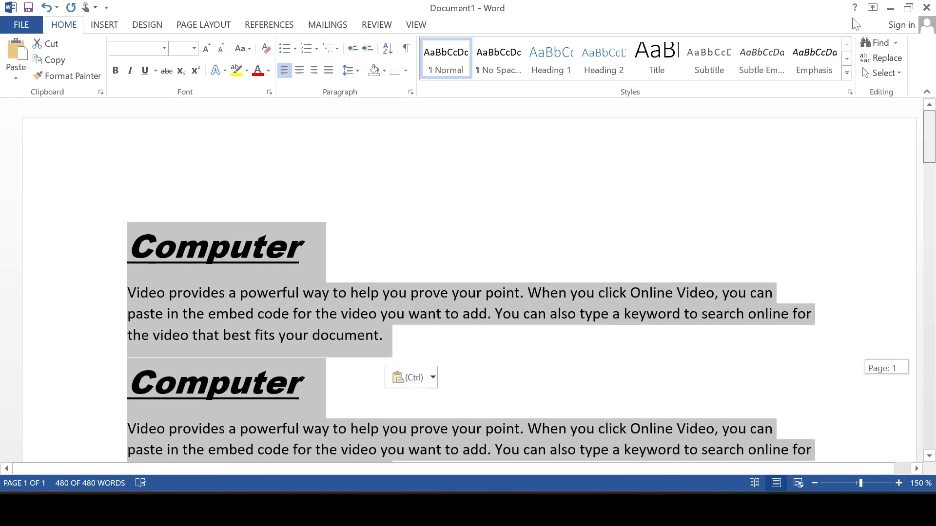
{"action": "left_click", "coordinate": [457, 257]}
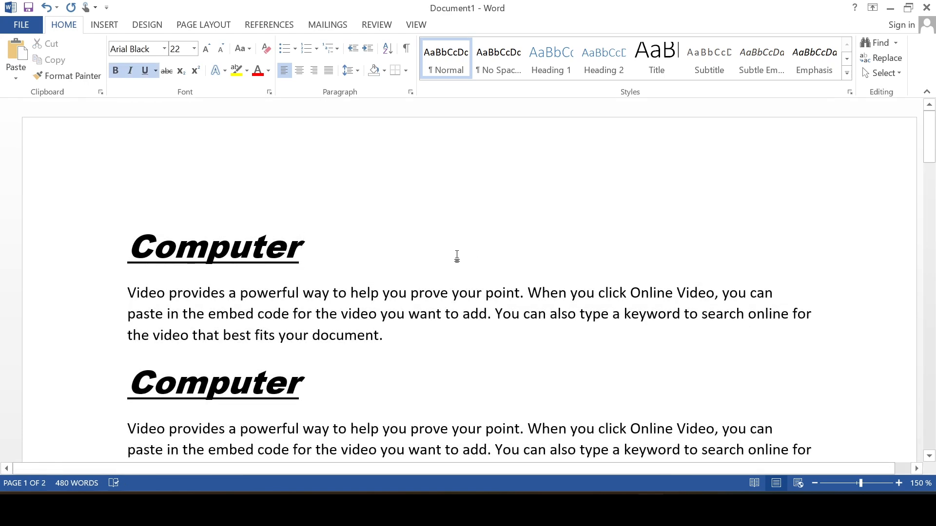
{"action": "scroll", "coordinate": [457, 257], "scroll_direction": "down", "scroll_amount": 6}
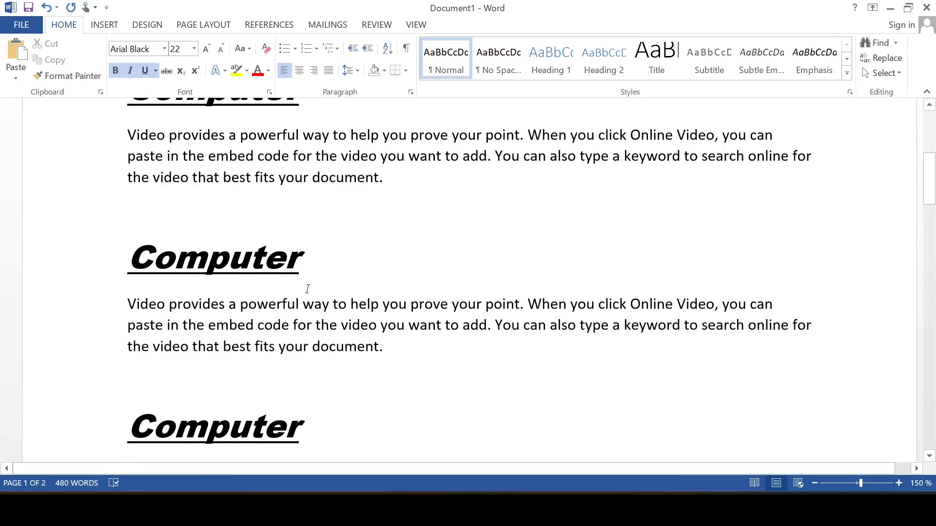
{"action": "scroll", "coordinate": [457, 257], "scroll_direction": "up", "scroll_amount": 6}
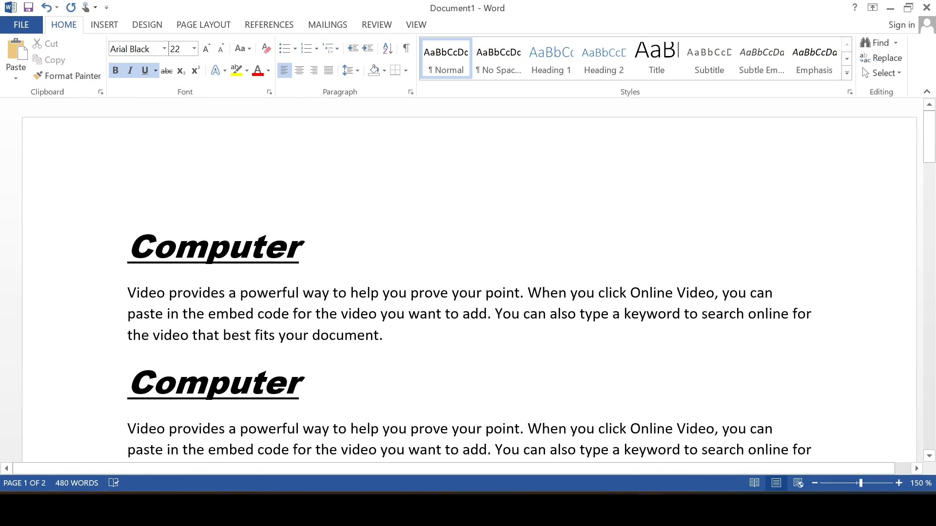
{"action": "left_click", "coordinate": [127, 292]}
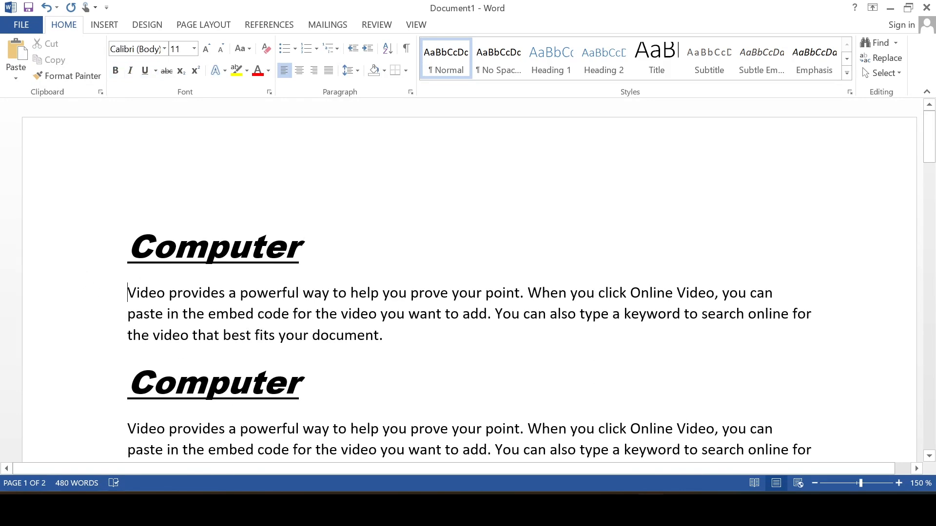
{"action": "left_click", "coordinate": [249, 49]}
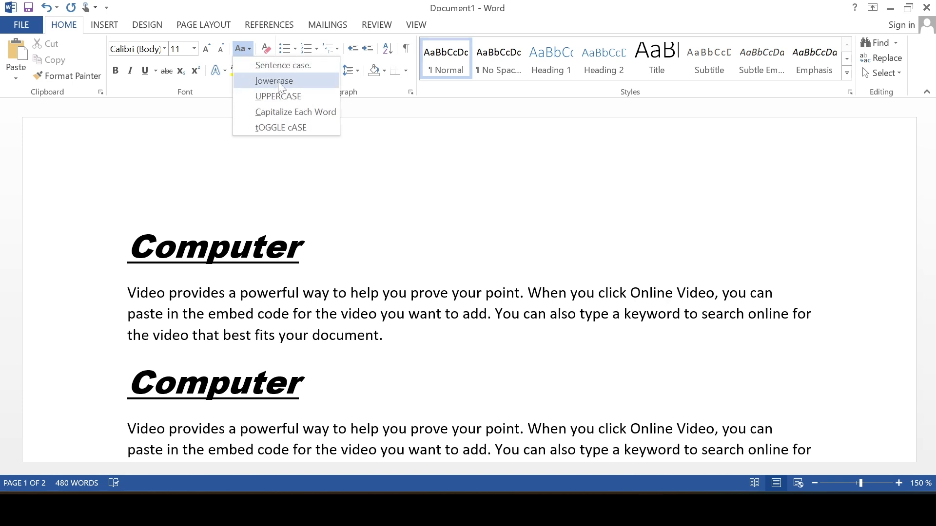
{"action": "key", "text": "Escape"}
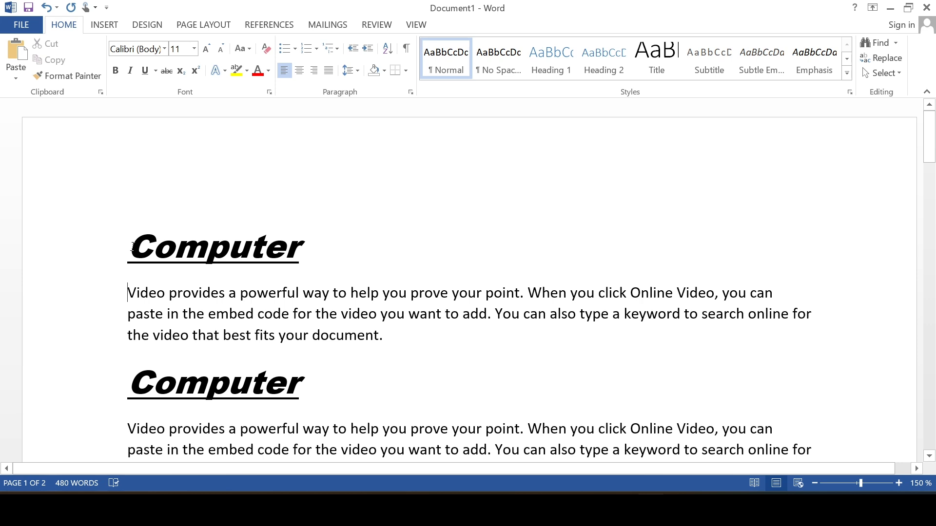
Examine the capital first letters of the heading "Computer" and its paragraph, and view the available letter case options
{"action": "left_click_drag", "start_coordinate": [128, 246], "coordinate": [153, 247]}
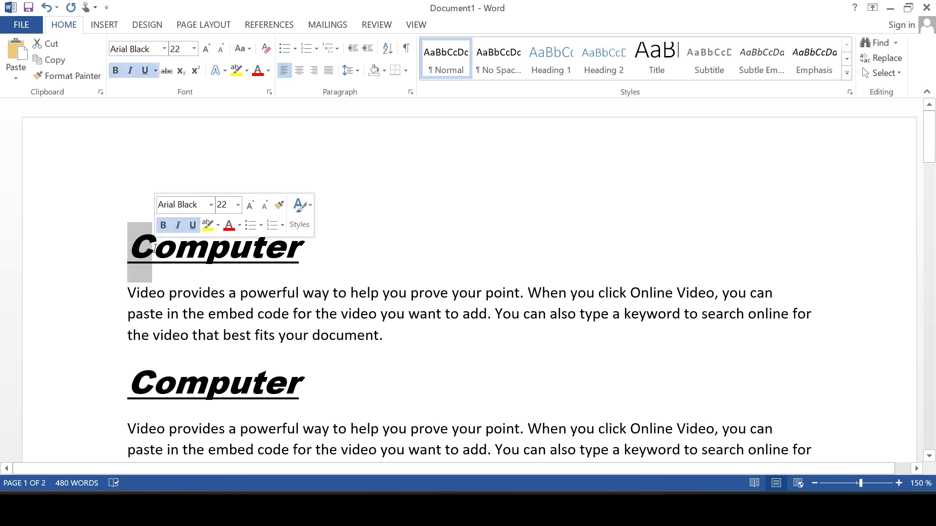
{"action": "left_click", "coordinate": [177, 292]}
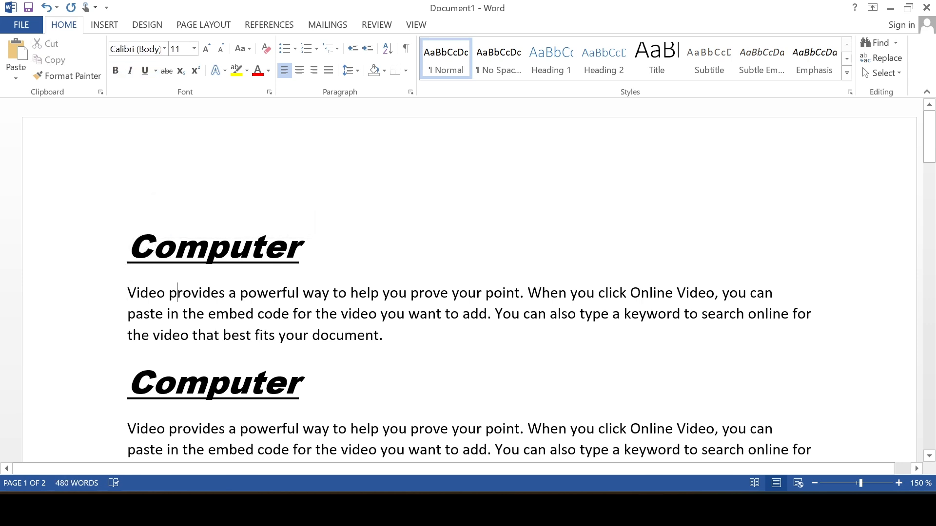
{"action": "left_click", "coordinate": [248, 293]}
{"action": "key", "text": "ctrl+v"}
{"action": "key", "text": "Home"}
{"action": "key", "text": "shift+Right"}
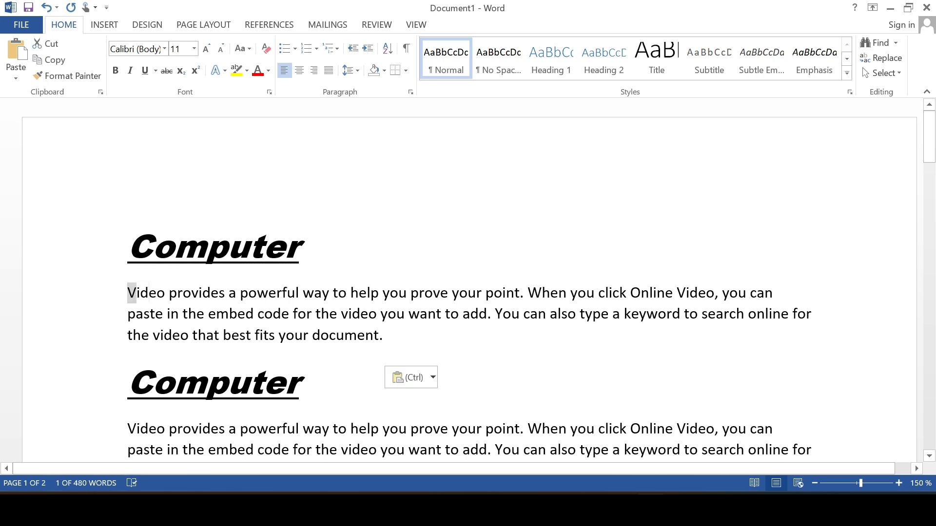
{"action": "left_click", "coordinate": [148, 292]}
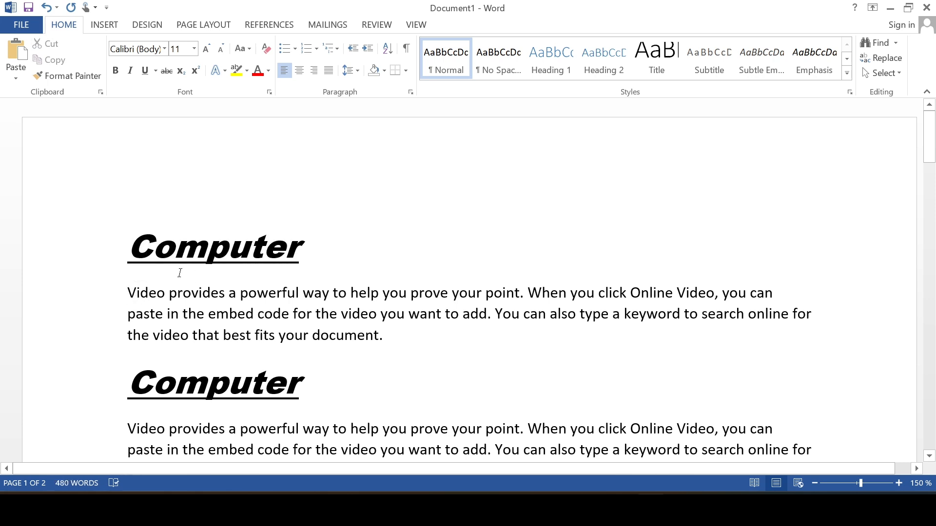
{"action": "left_click", "coordinate": [249, 48]}
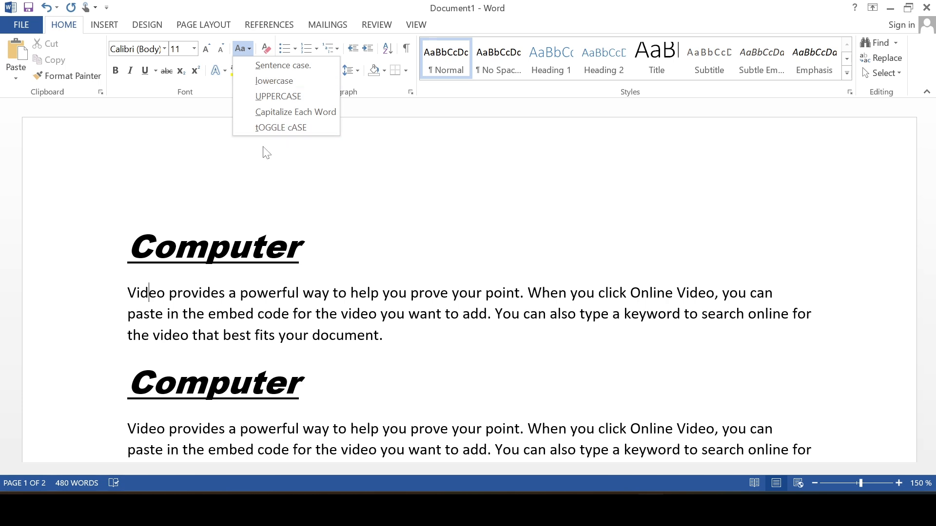
{"action": "key", "text": "Escape"}
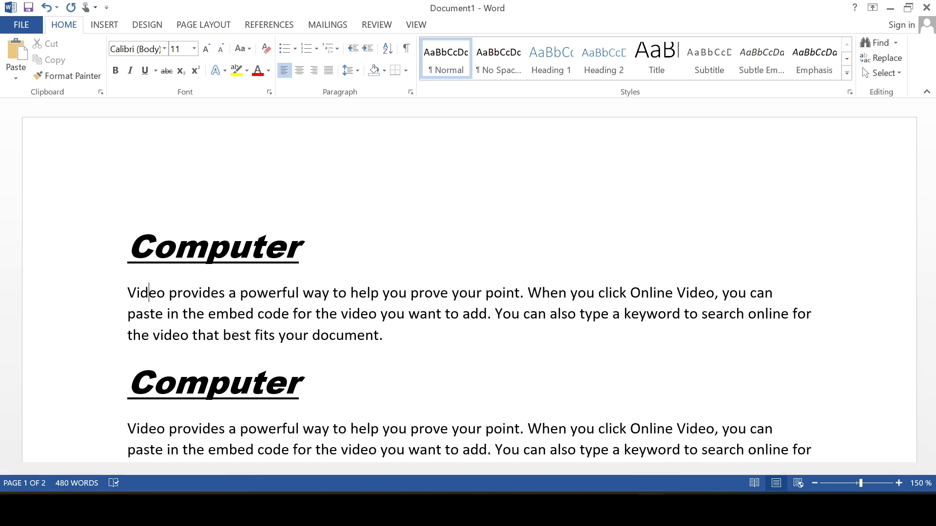
Select the whole document, change all of its text to lowercase, and review the headings and paragraphs
{"action": "key", "text": "ctrl+a"}
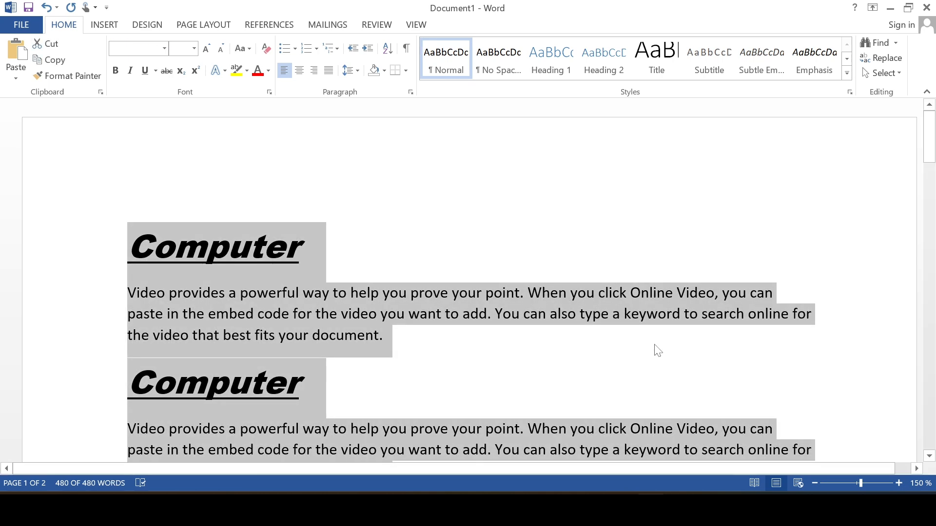
{"action": "scroll", "coordinate": [649, 346], "scroll_direction": "down", "scroll_amount": 1}
{"action": "scroll", "coordinate": [648, 347], "scroll_direction": "down", "scroll_amount": 5}
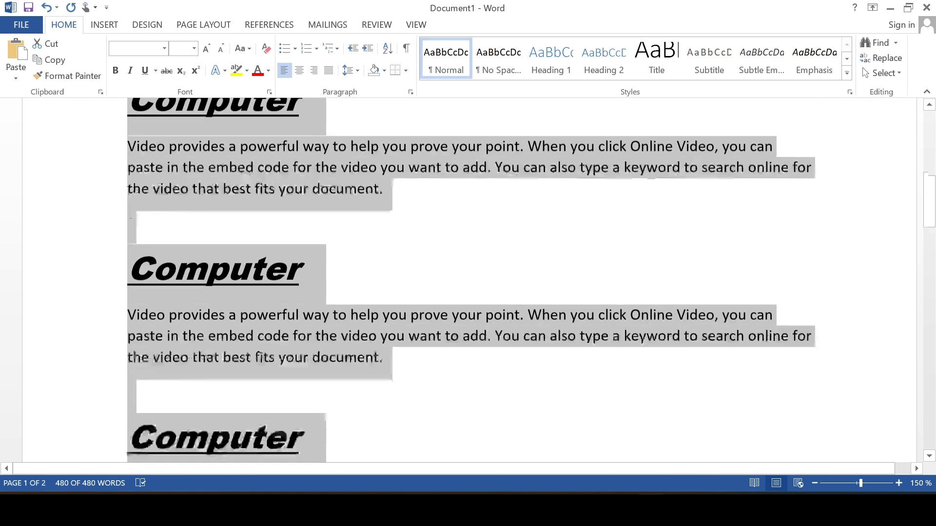
{"action": "scroll", "coordinate": [648, 347], "scroll_direction": "up", "scroll_amount": 8}
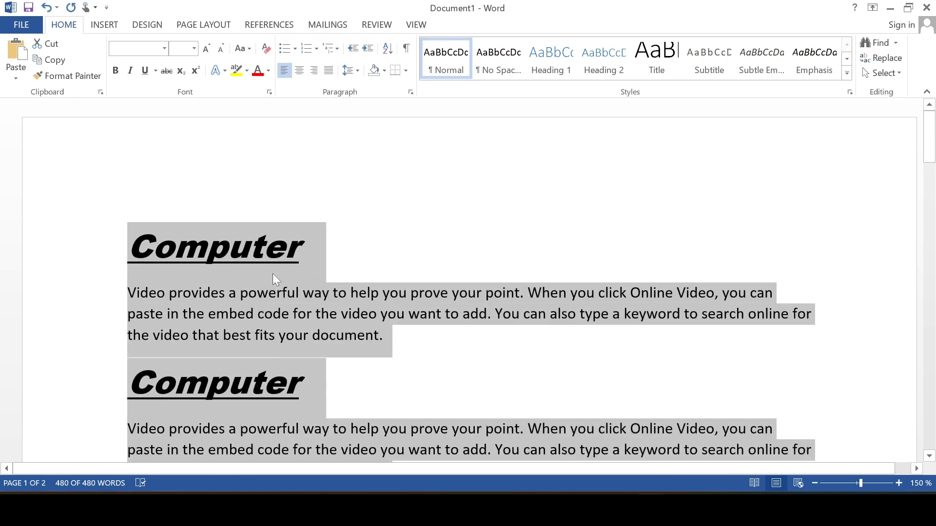
{"action": "left_click", "coordinate": [237, 49]}
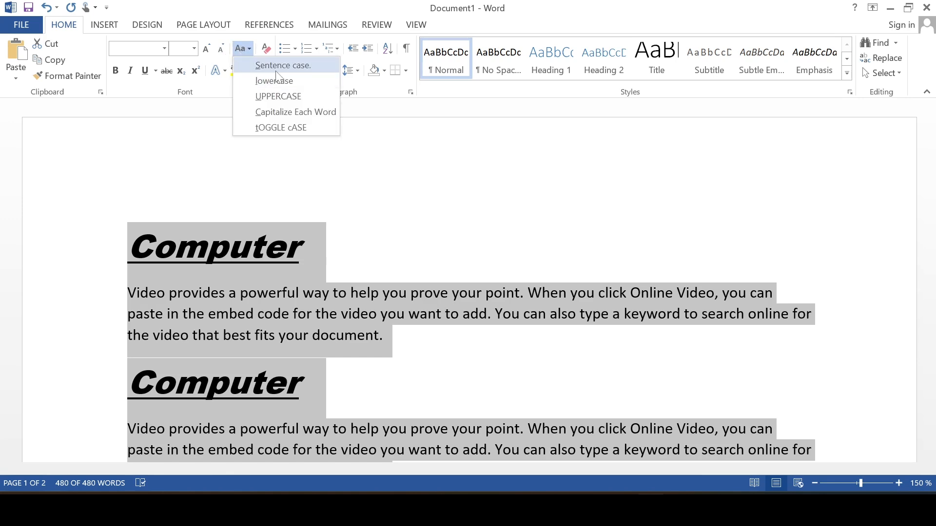
{"action": "left_click", "coordinate": [300, 80]}
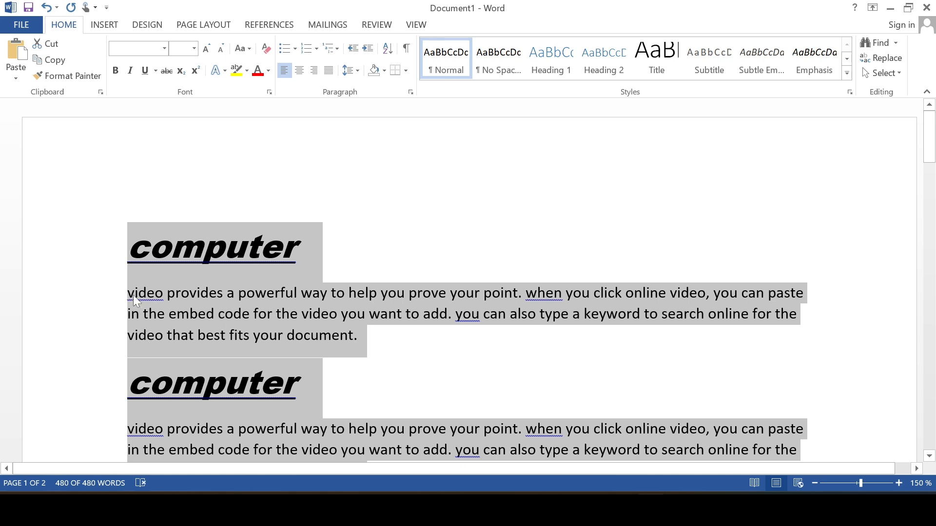
{"action": "scroll", "coordinate": [255, 402], "scroll_direction": "down", "scroll_amount": 2}
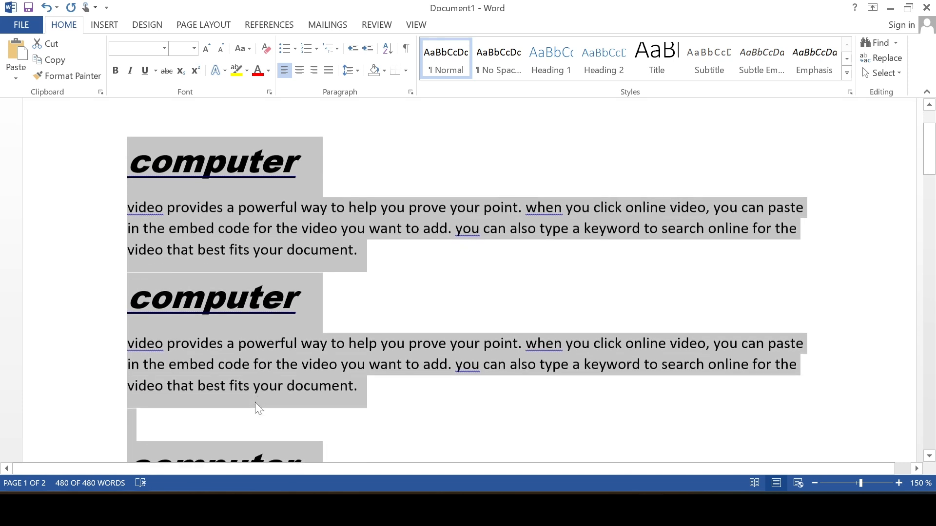
{"action": "scroll", "coordinate": [256, 402], "scroll_direction": "up", "scroll_amount": 2}
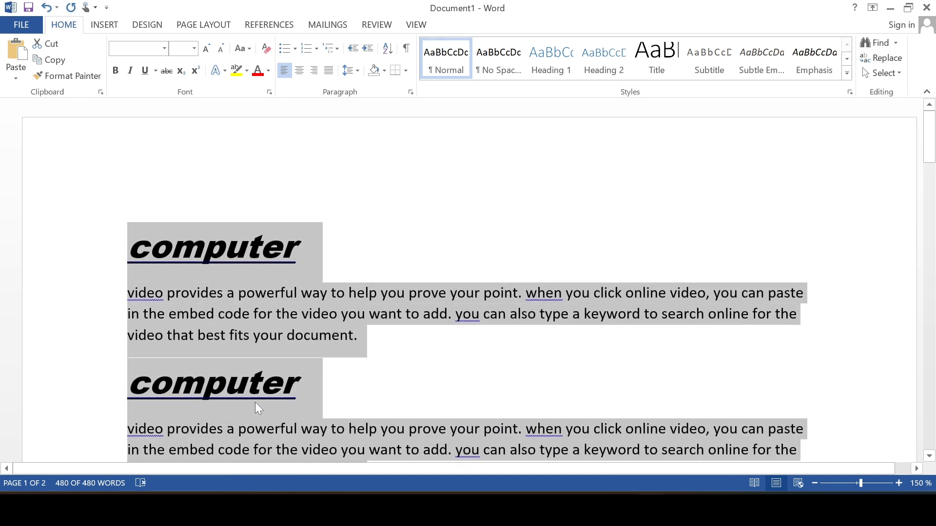
Change the case of the entire document to UPPERCASE, and change it to Capitalize Each Word
{"action": "left_click", "coordinate": [248, 51]}
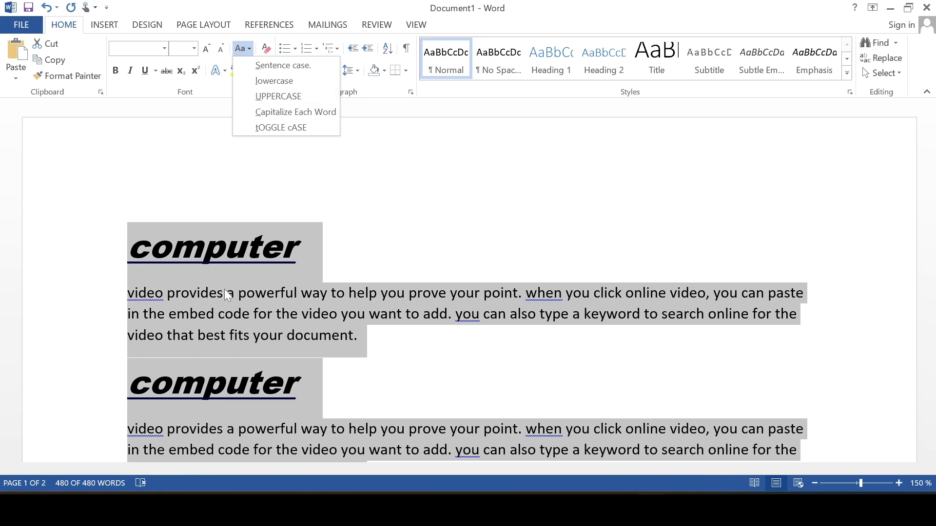
{"action": "left_click", "coordinate": [264, 97]}
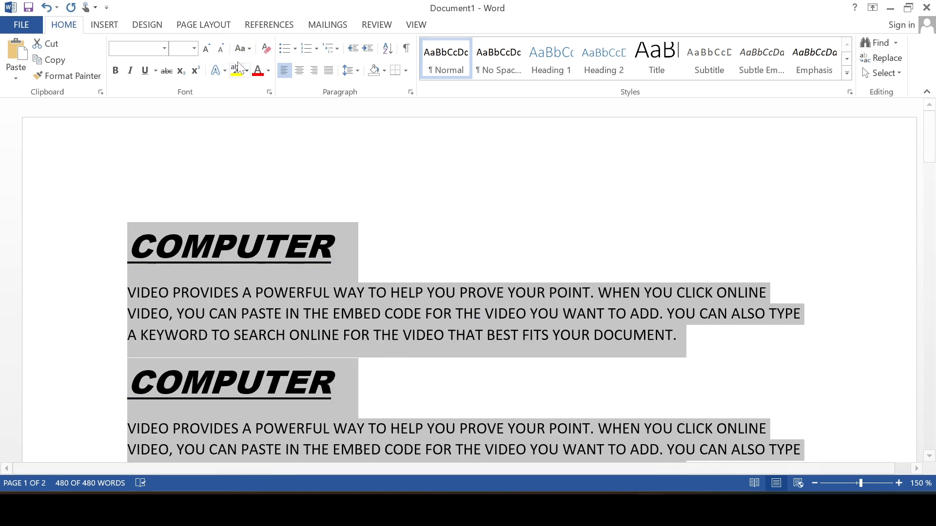
{"action": "left_click", "coordinate": [244, 51]}
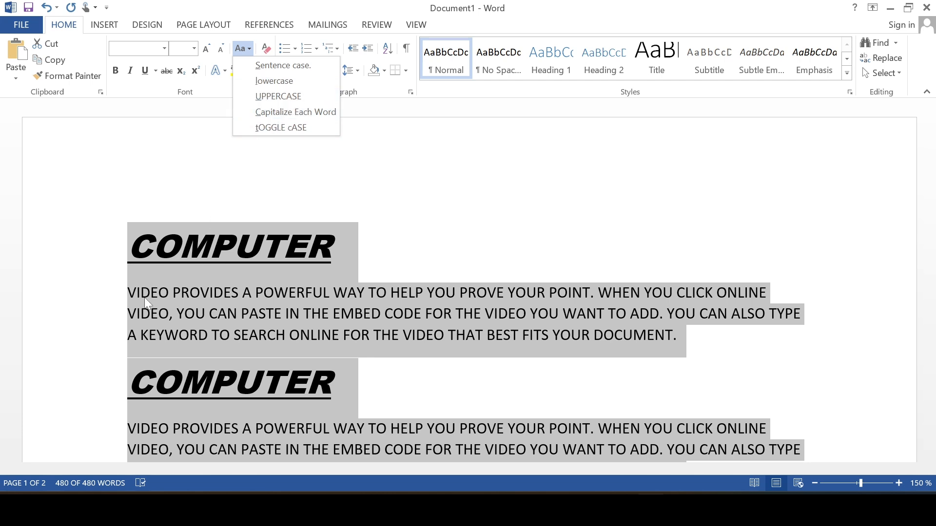
{"action": "left_click", "coordinate": [289, 108]}
{"action": "left_click", "coordinate": [171, 320]}
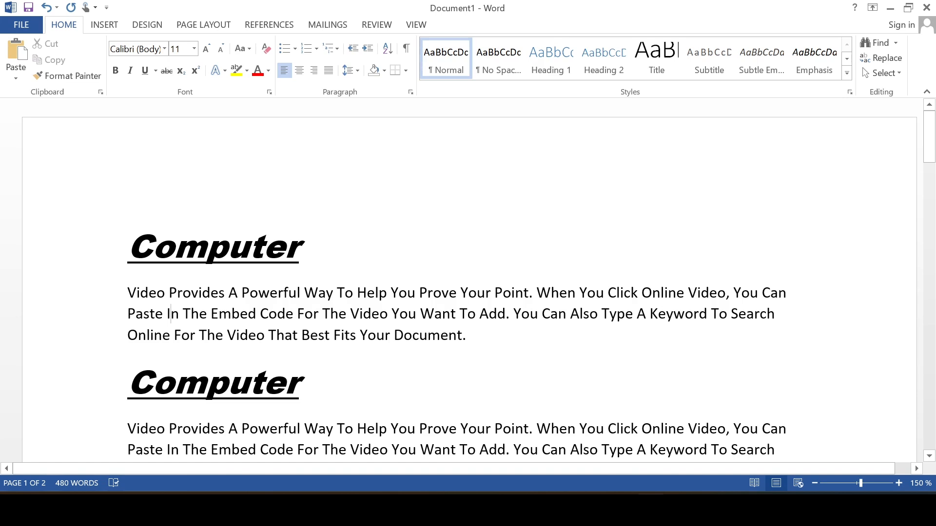
Select the whole document, apply tOGGLE cASE, inspect the first letters of the heading and paragraph, and undo the case change
{"action": "left_click", "coordinate": [250, 293]}
{"action": "key", "text": "ctrl+a"}
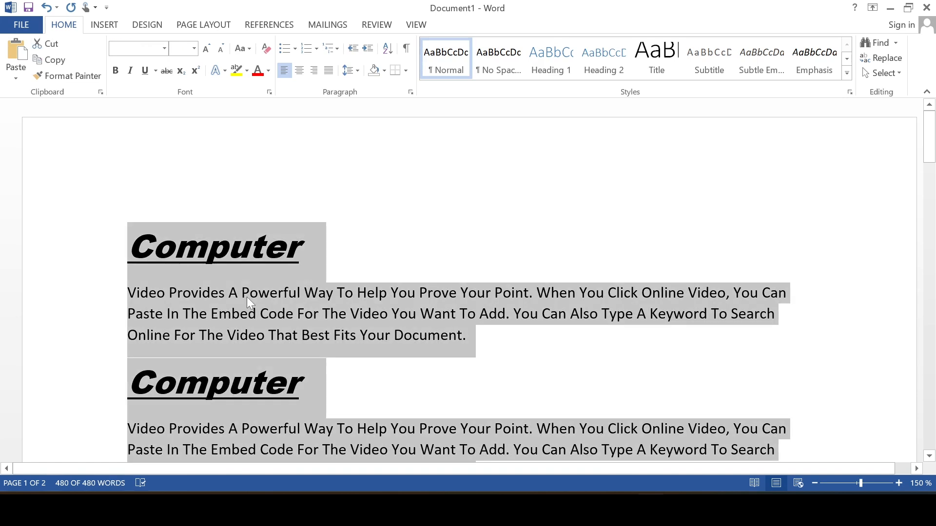
{"action": "left_click", "coordinate": [247, 43]}
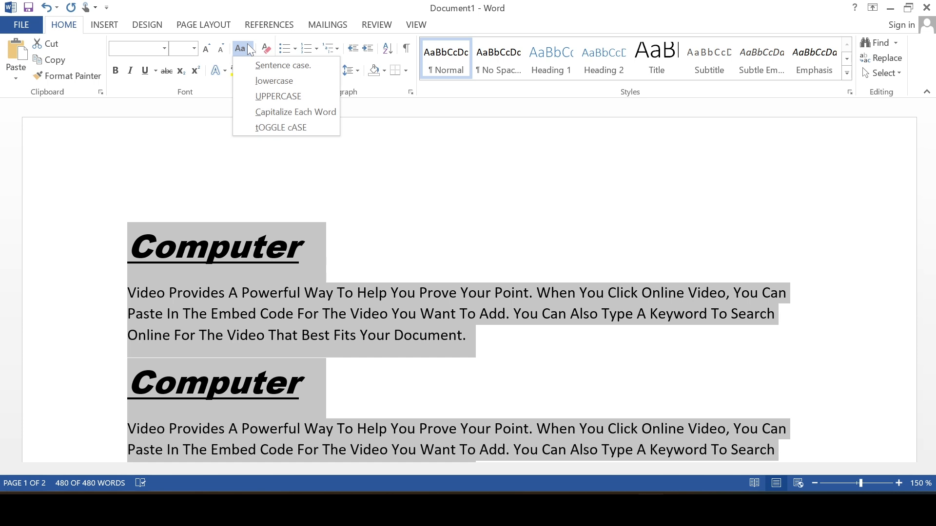
{"action": "left_click", "coordinate": [285, 131]}
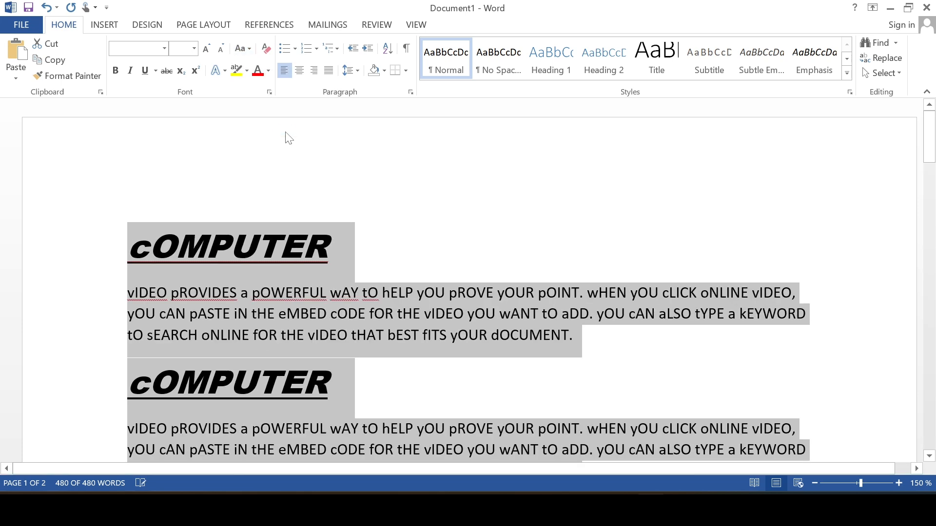
{"action": "left_click", "coordinate": [259, 234]}
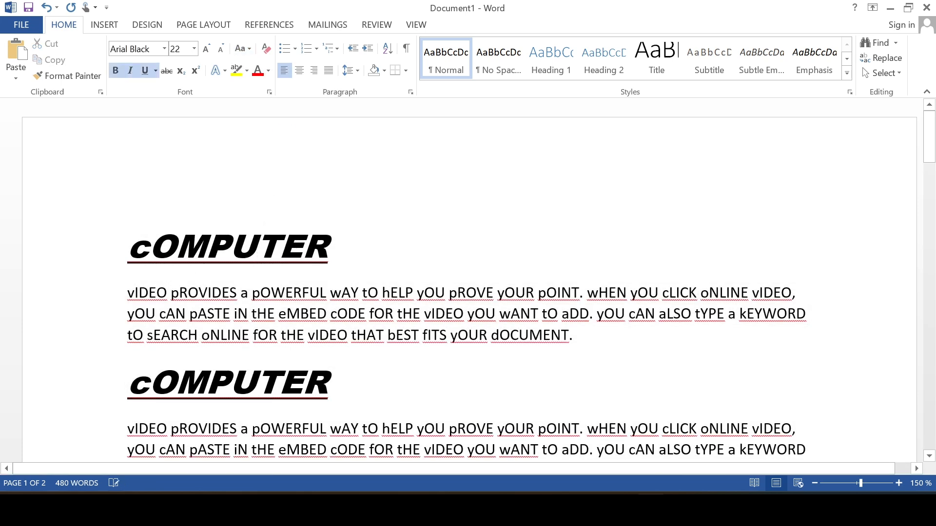
{"action": "left_click_drag", "start_coordinate": [135, 292], "coordinate": [128, 293]}
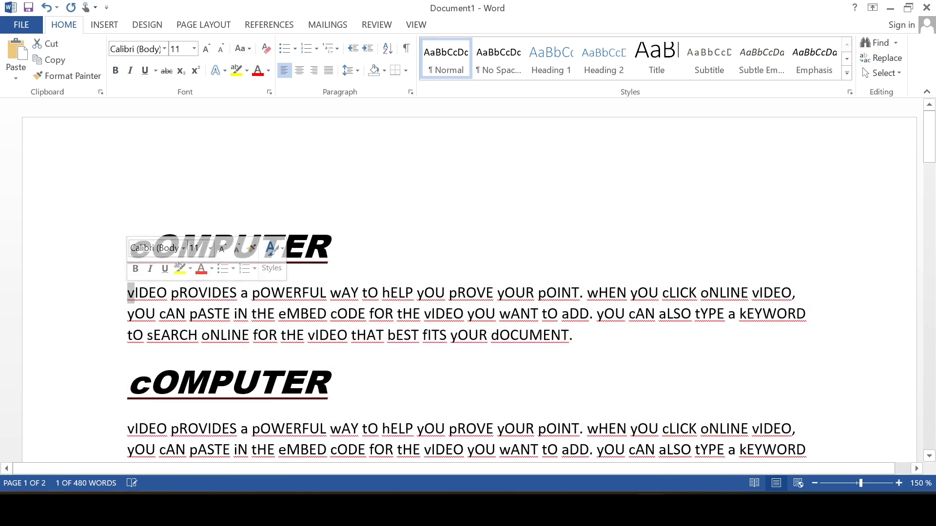
{"action": "left_click", "coordinate": [186, 327]}
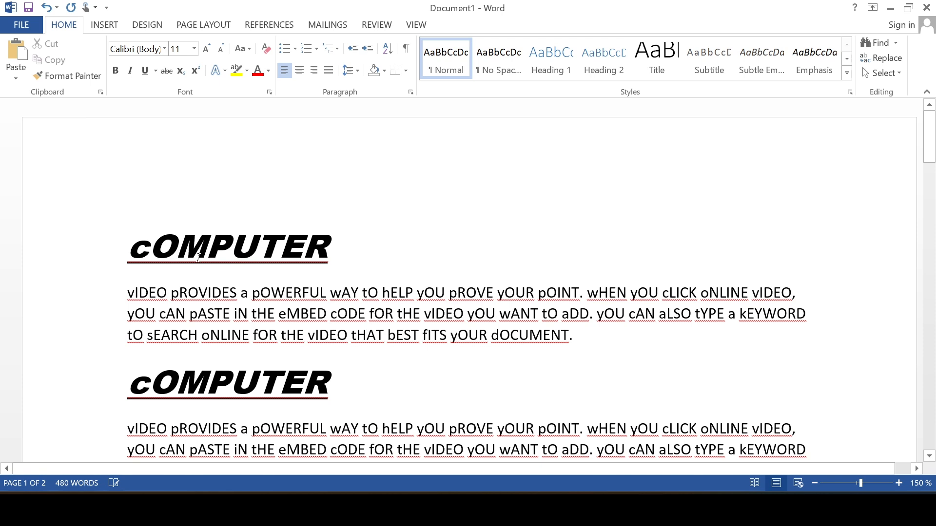
{"action": "key", "text": "ctrl+z"}
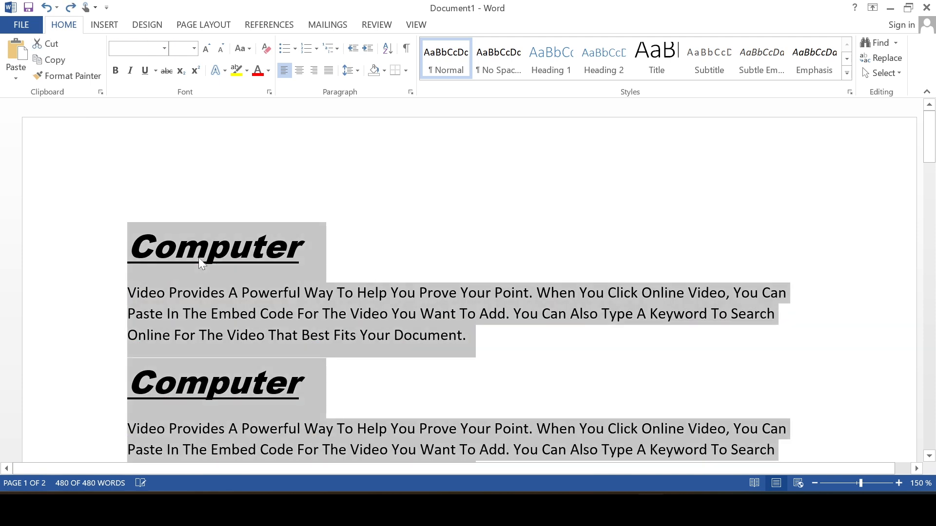
{"action": "left_click", "coordinate": [249, 49]}
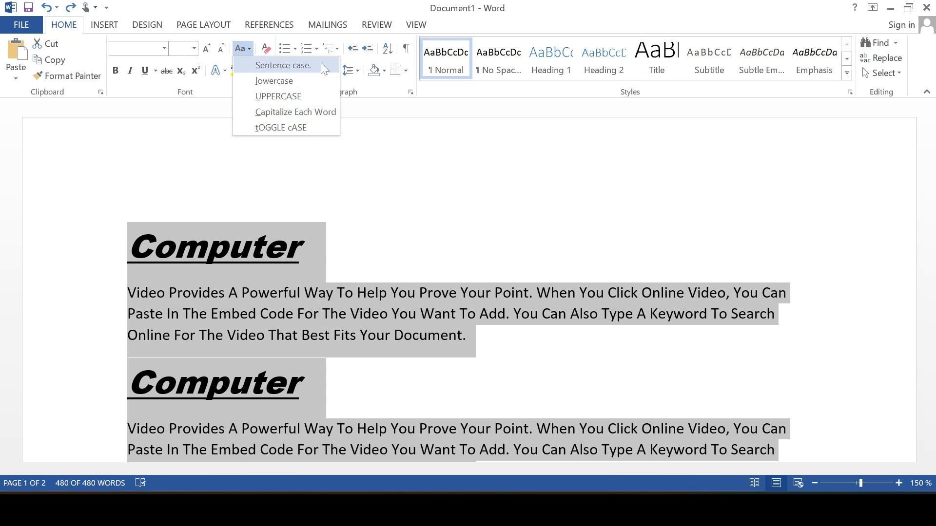
{"action": "left_click", "coordinate": [317, 209]}
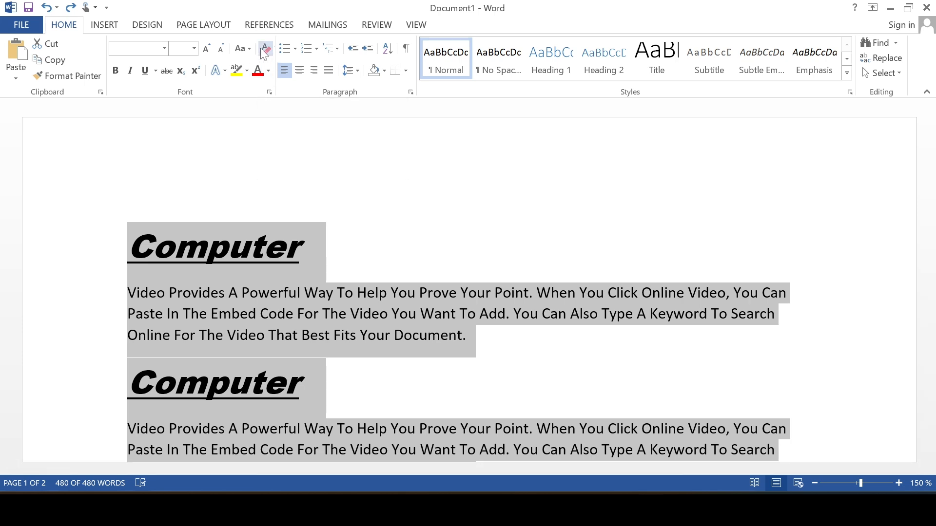
{"action": "left_click", "coordinate": [281, 228]}
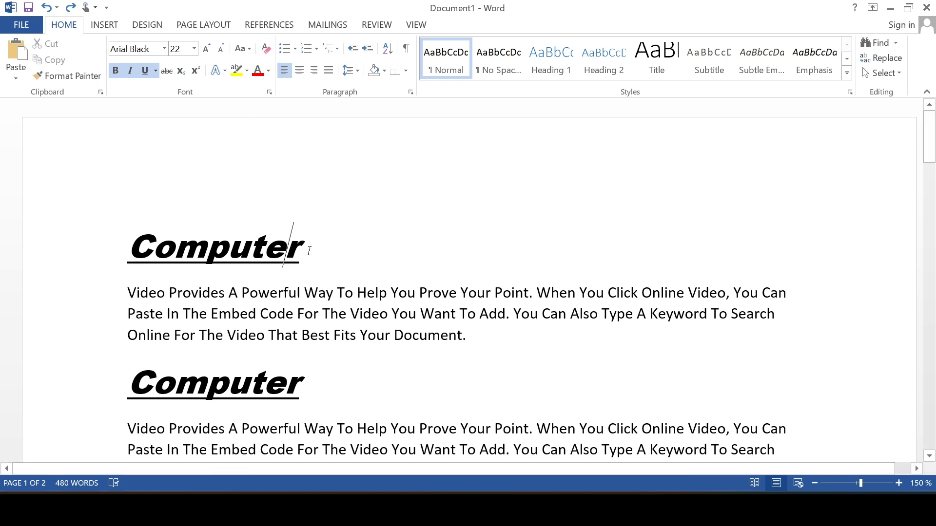
Select the first heading "Computer" and remove its bold, italic and underline formatting
{"action": "left_click_drag", "start_coordinate": [308, 251], "coordinate": [125, 246]}
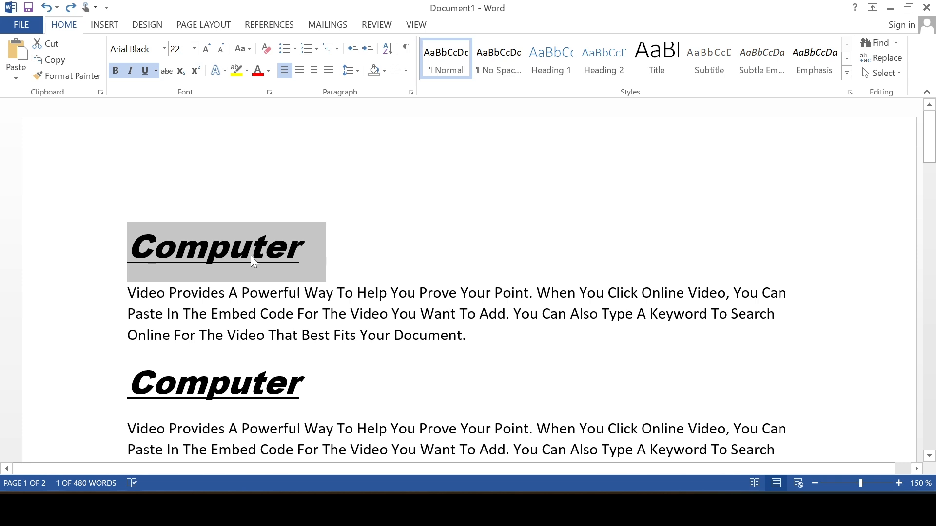
{"action": "left_click", "coordinate": [115, 71]}
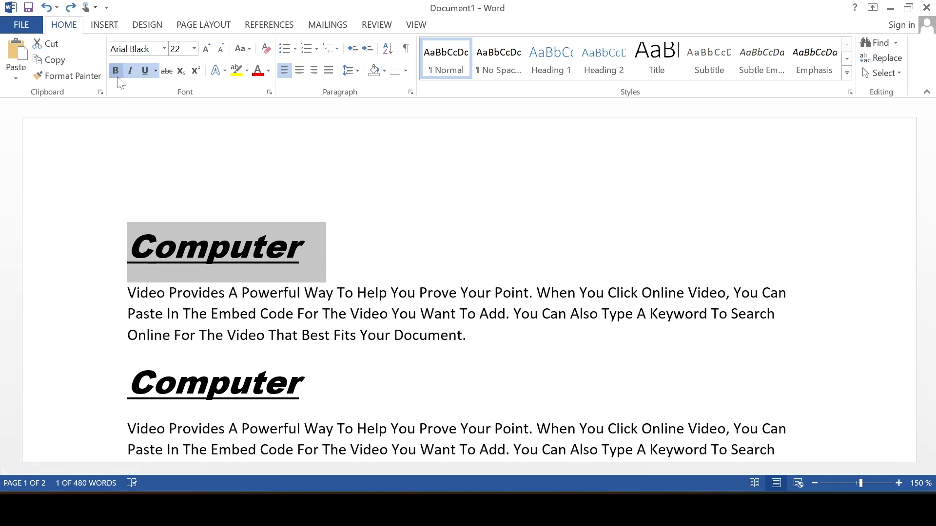
{"action": "left_click", "coordinate": [134, 69]}
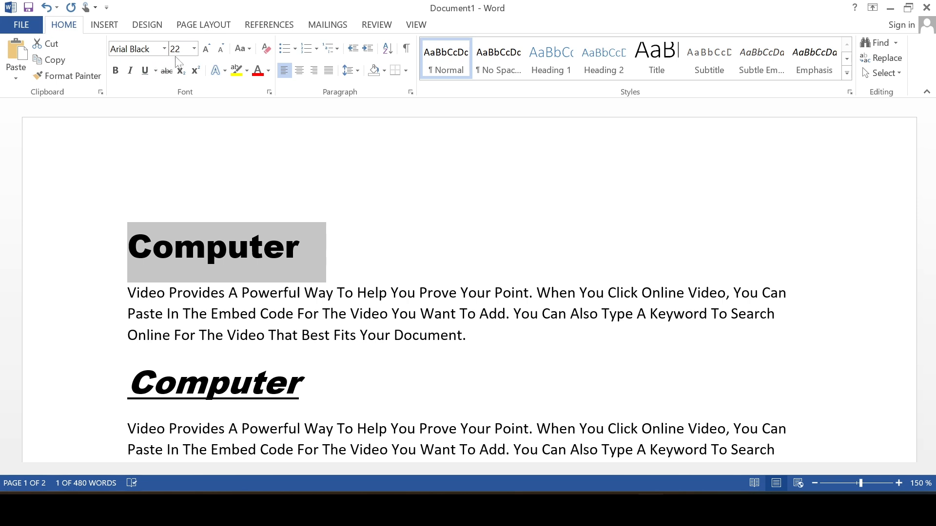
Set the first heading's font size to 11 and its font to Calibri (Body)
{"action": "left_click", "coordinate": [194, 48]}
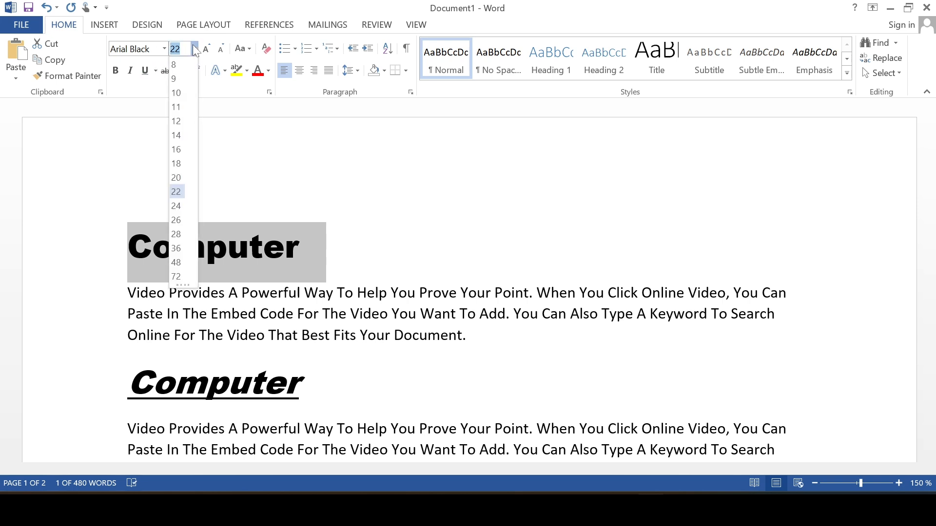
{"action": "left_click", "coordinate": [183, 109]}
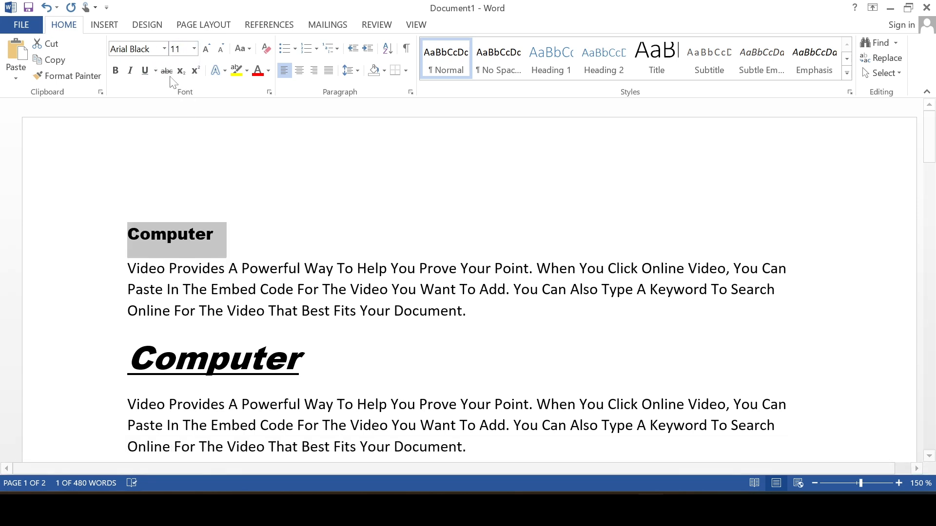
{"action": "left_click", "coordinate": [164, 49]}
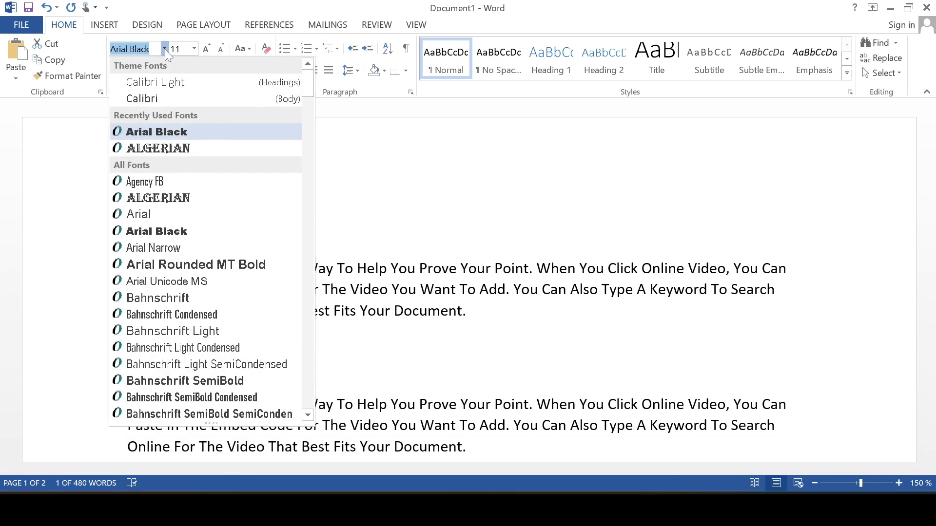
{"action": "left_click", "coordinate": [157, 98]}
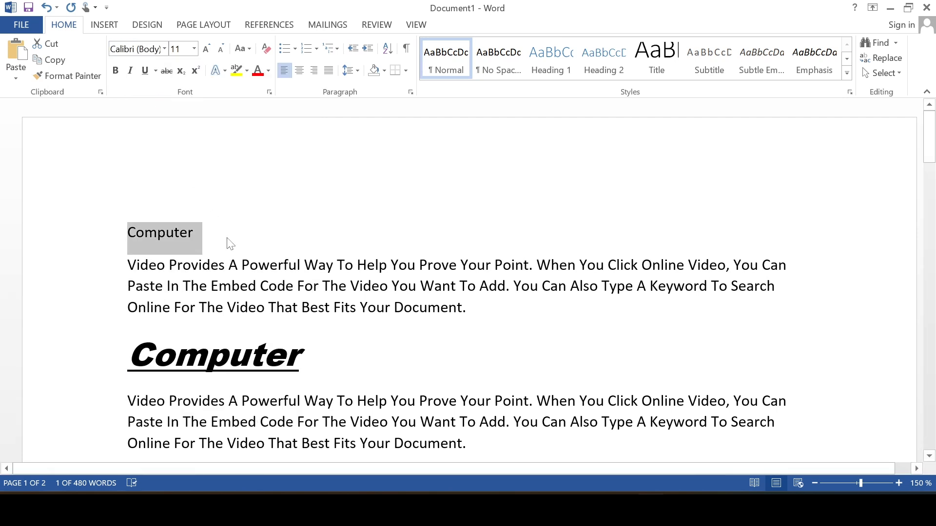
Undo the font, size, underline, italic and bold changes made to the first heading
{"action": "key", "text": "ctrl+z"}
{"action": "key", "text": "ctrl+z"}
{"action": "key", "text": "ctrl+z"}
{"action": "key", "text": "ctrl+z"}
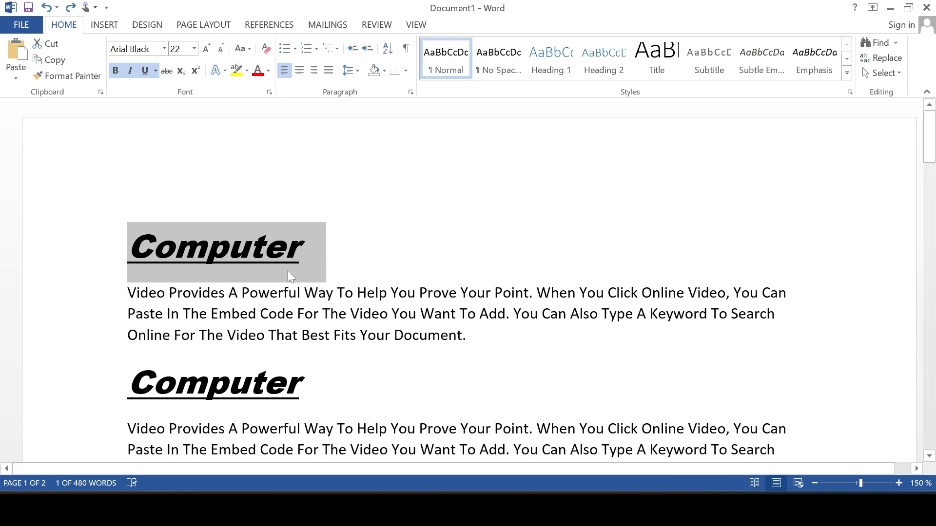
Clear all formatting from the first heading "Computer"
{"action": "left_click", "coordinate": [266, 48]}
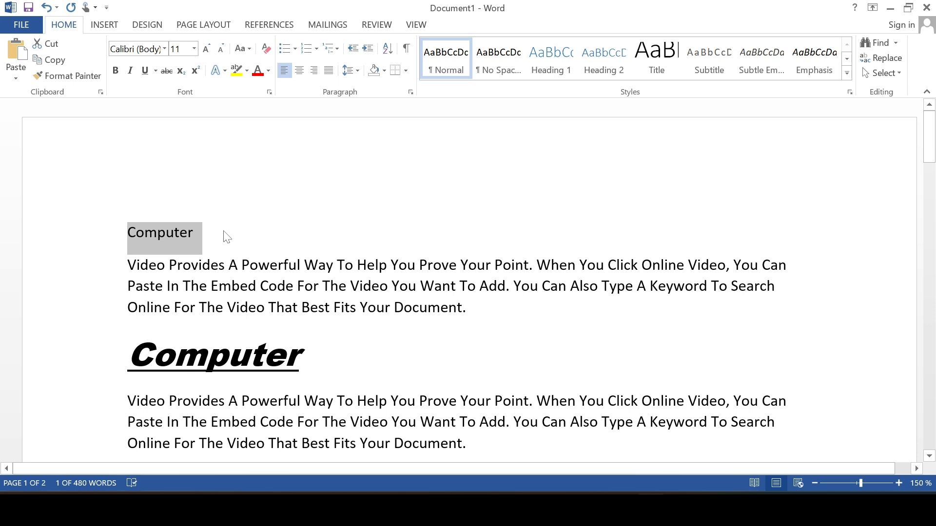
{"action": "key", "text": "Right"}
{"action": "key", "text": "Home"}
{"action": "key", "text": "shift+Down"}
{"action": "left_click", "coordinate": [265, 58]}
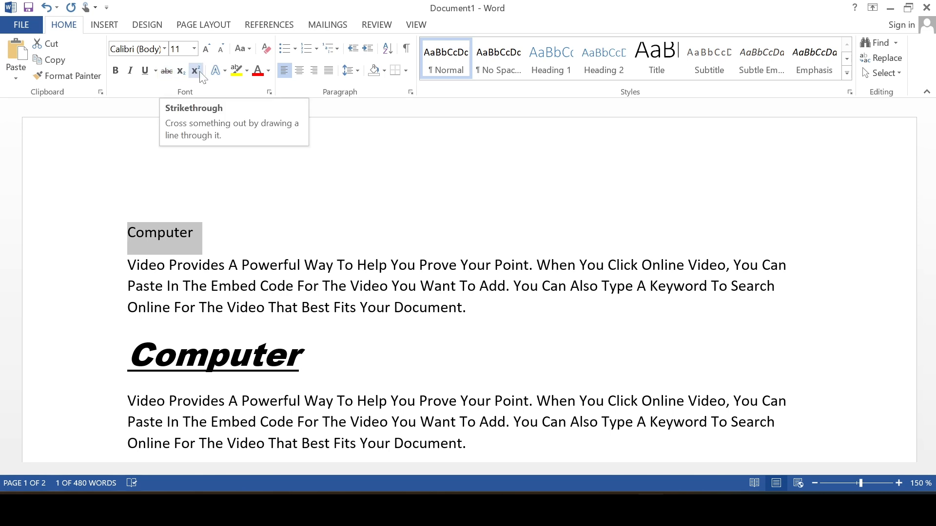
{"action": "key", "text": "Right"}
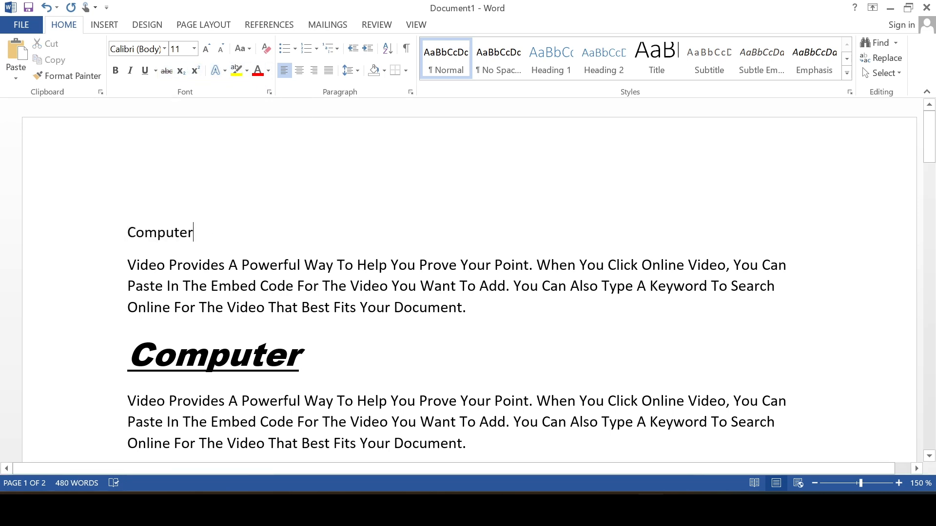
{"action": "left_click_drag", "start_coordinate": [198, 233], "coordinate": [122, 233]}
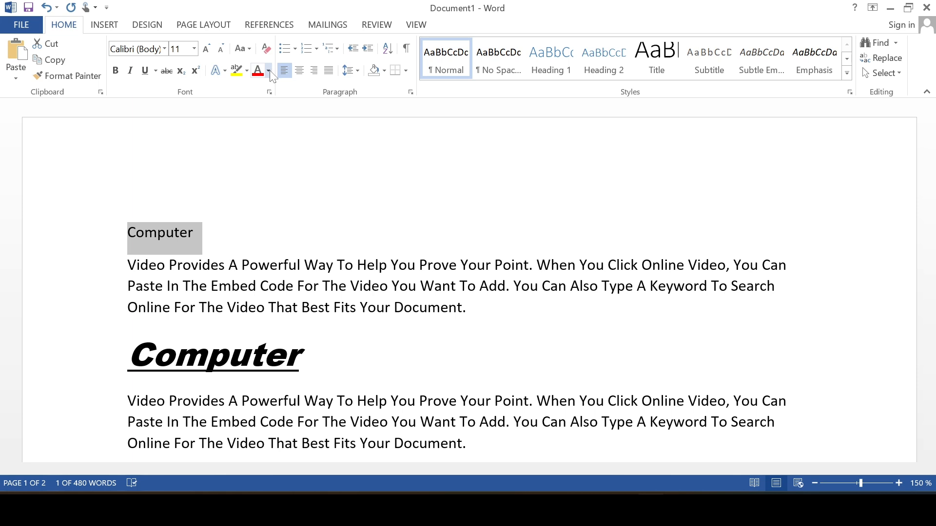
{"action": "left_click", "coordinate": [269, 71]}
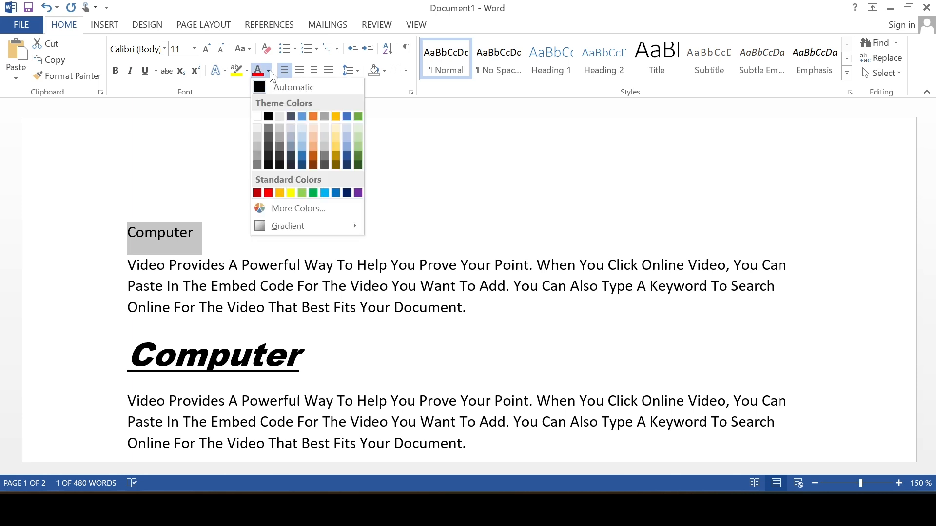
{"action": "key", "text": "Escape"}
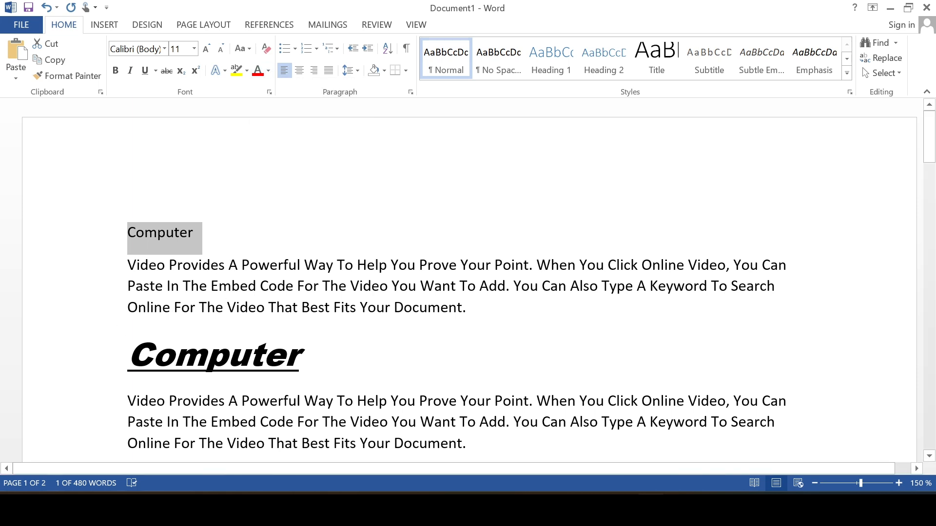
Restore the first heading's cleared formatting and change the whole document's text to UPPERCASE, keeping the original heading formatting
{"action": "key", "text": "ctrl+z"}
{"action": "key", "text": "ctrl+a"}
{"action": "key", "text": "shift+F3"}
{"action": "key", "text": "ctrl+space"}
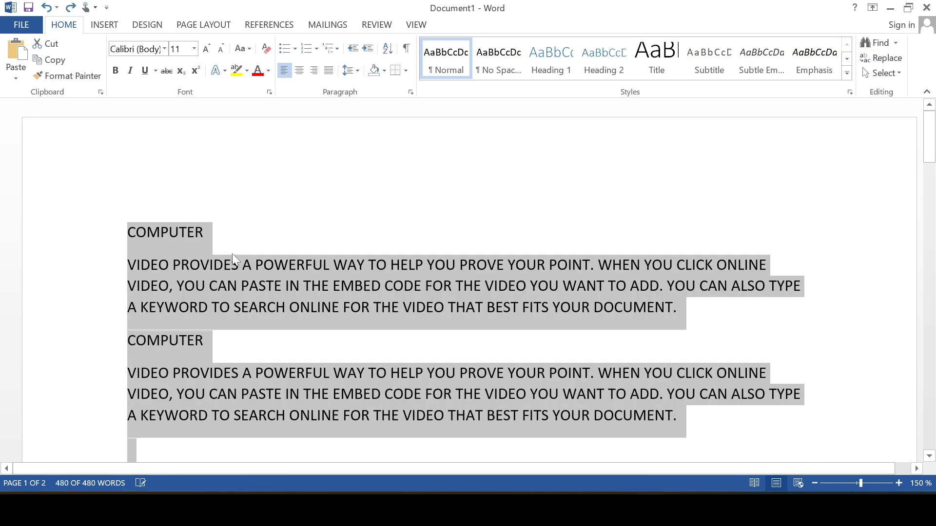
{"action": "key", "text": "ctrl+z"}
Change the font color of the first heading "COMPUTER" to the green theme color
{"action": "left_click_drag", "start_coordinate": [318, 240], "coordinate": [133, 239]}
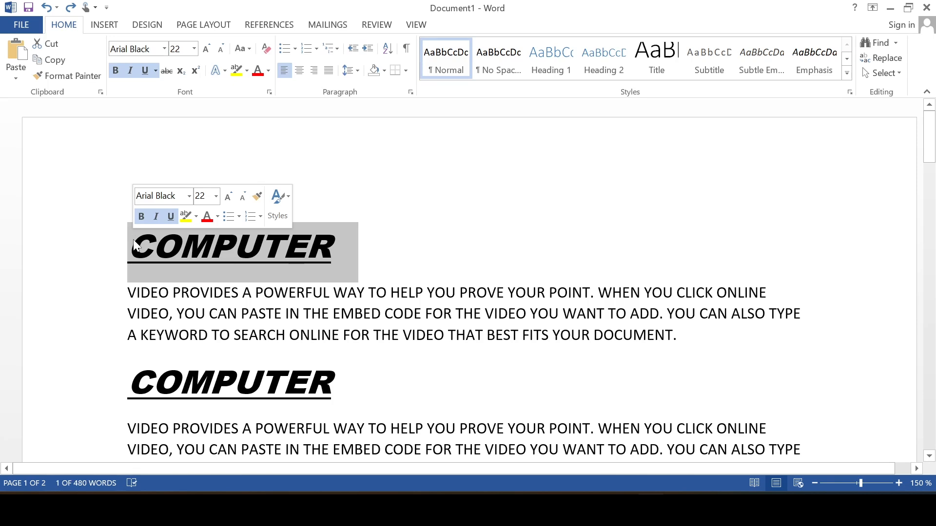
{"action": "left_click", "coordinate": [268, 71]}
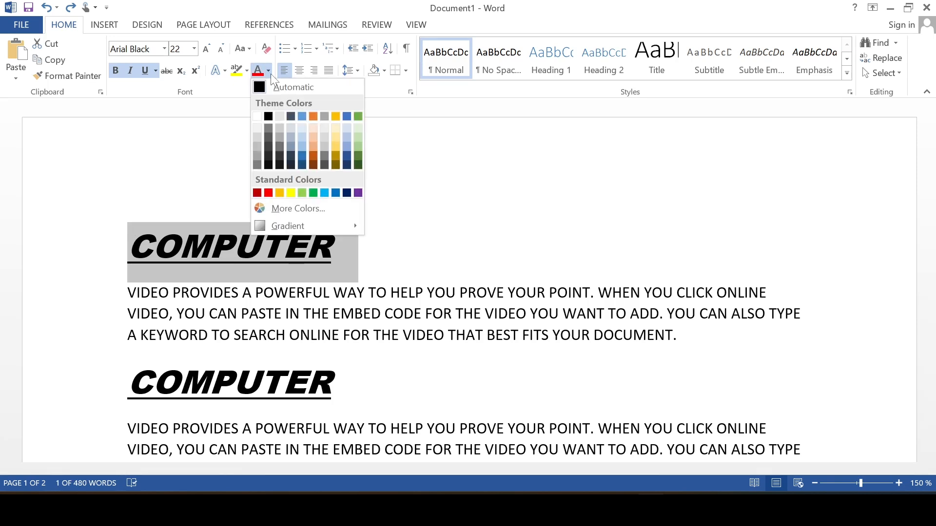
{"action": "left_click", "coordinate": [358, 116]}
{"action": "left_click", "coordinate": [379, 226]}
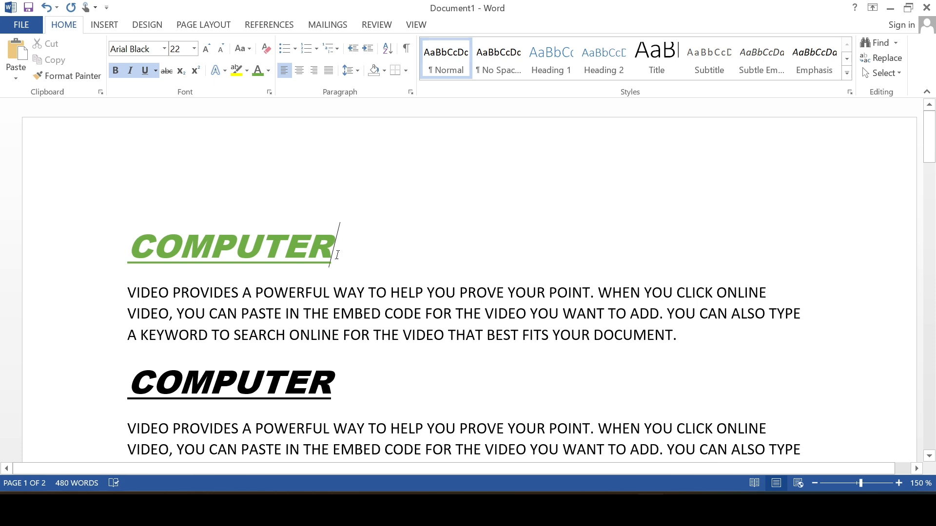
Set the first heading's font color to a custom teal with RGB values 27, 163, 173
{"action": "left_click_drag", "start_coordinate": [337, 257], "coordinate": [129, 242]}
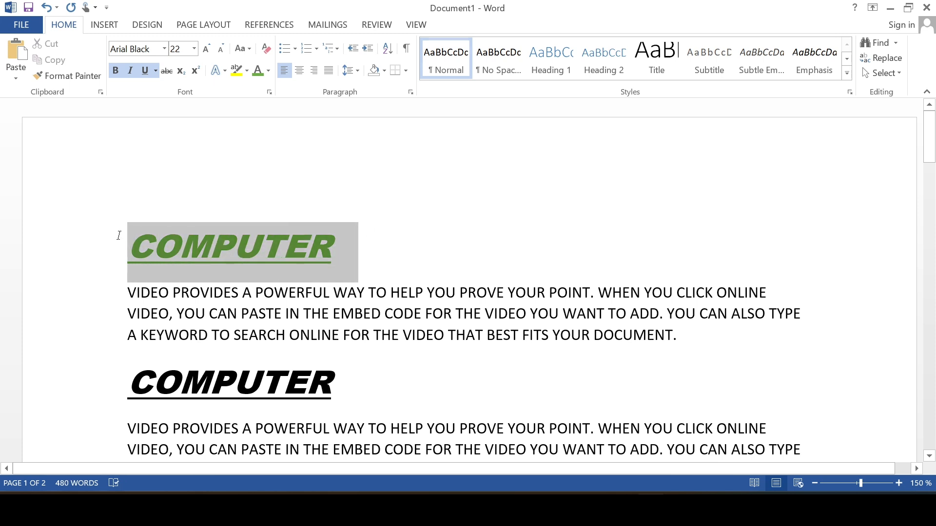
{"action": "left_click", "coordinate": [269, 70]}
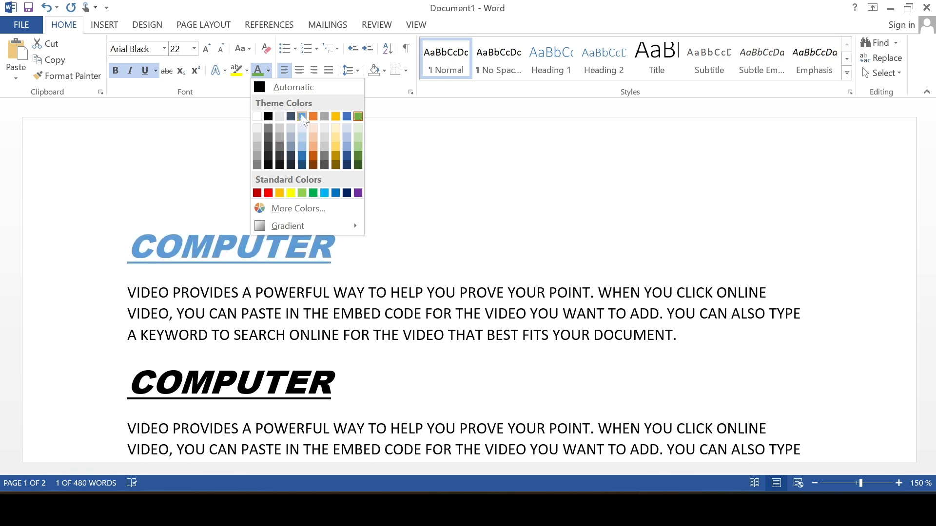
{"action": "left_click", "coordinate": [304, 210]}
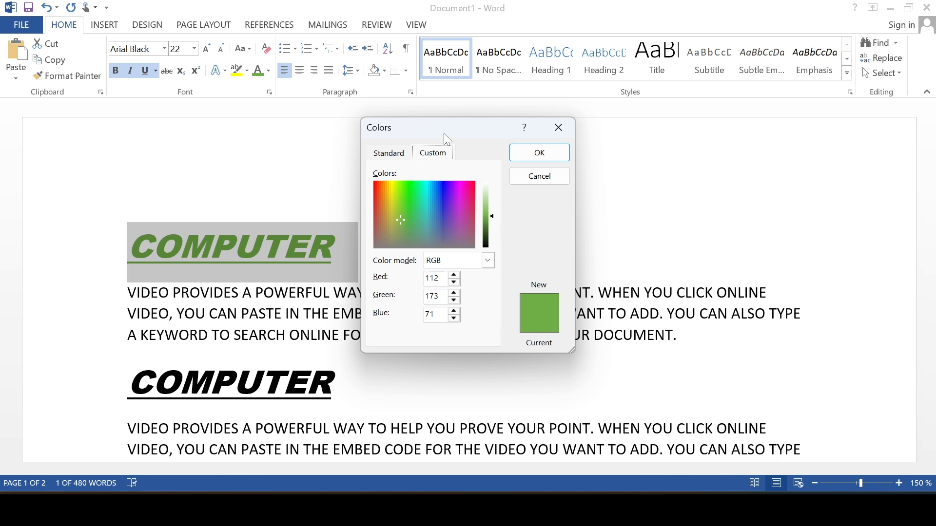
{"action": "left_click_drag", "start_coordinate": [444, 135], "coordinate": [539, 136]}
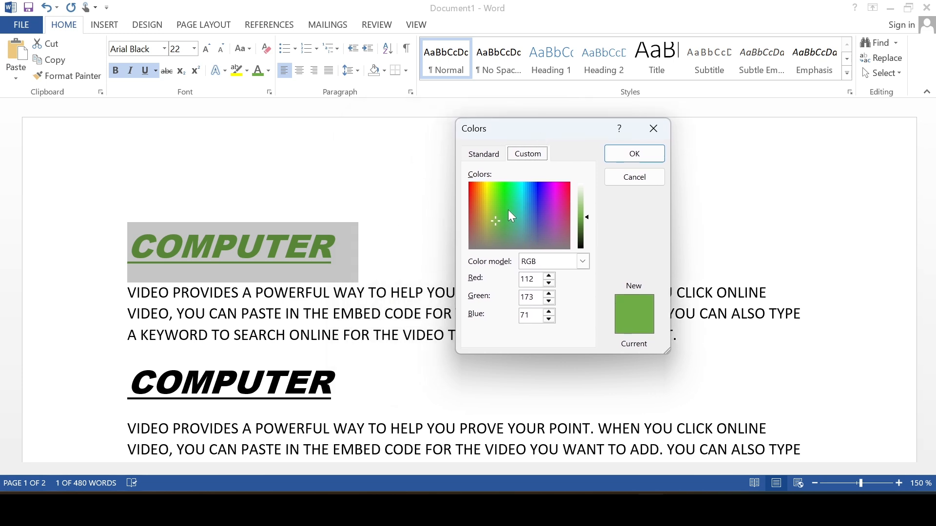
{"action": "left_click_drag", "start_coordinate": [500, 219], "coordinate": [521, 214]}
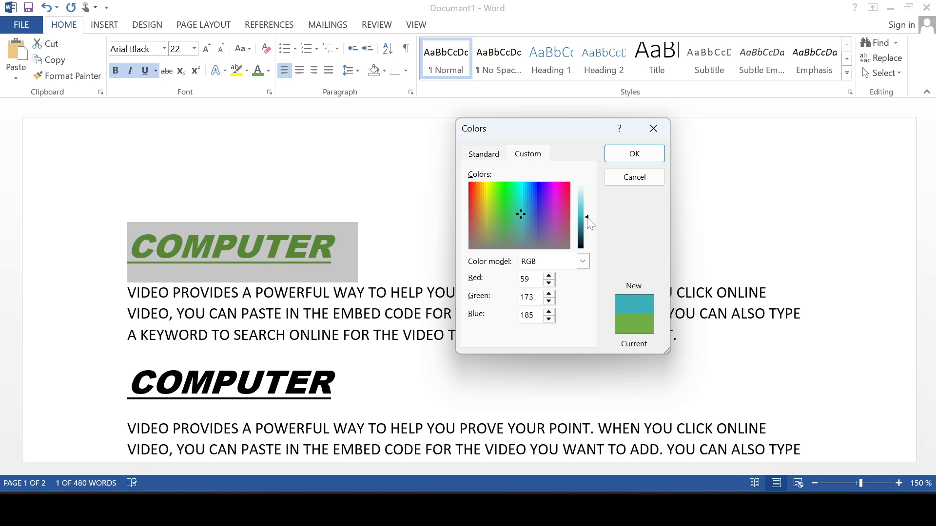
{"action": "left_click_drag", "start_coordinate": [584, 217], "coordinate": [588, 228]}
{"action": "mouse_move", "coordinate": [589, 236]}
{"action": "left_mouse_down"}
{"action": "mouse_move", "coordinate": [589, 215]}
{"action": "mouse_move", "coordinate": [590, 229]}
{"action": "left_mouse_up"}
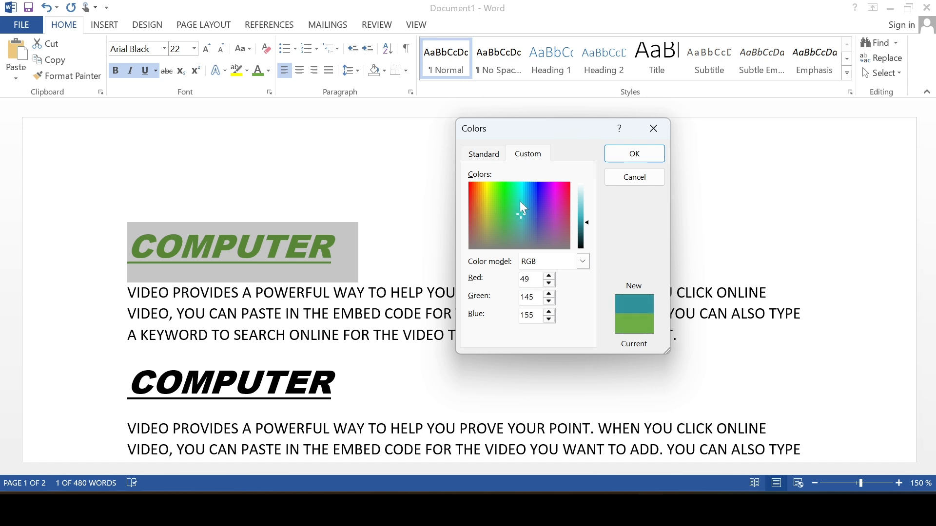
{"action": "left_click", "coordinate": [509, 199]}
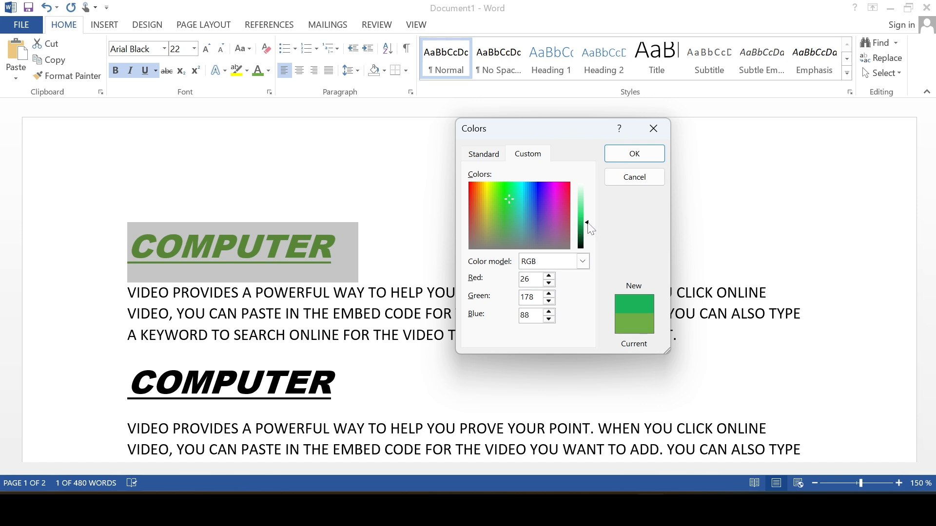
{"action": "mouse_move", "coordinate": [591, 228]}
{"action": "left_mouse_down"}
{"action": "mouse_move", "coordinate": [588, 210]}
{"action": "mouse_move", "coordinate": [592, 236]}
{"action": "mouse_move", "coordinate": [591, 223]}
{"action": "left_mouse_up"}
{"action": "left_click", "coordinate": [520, 200]}
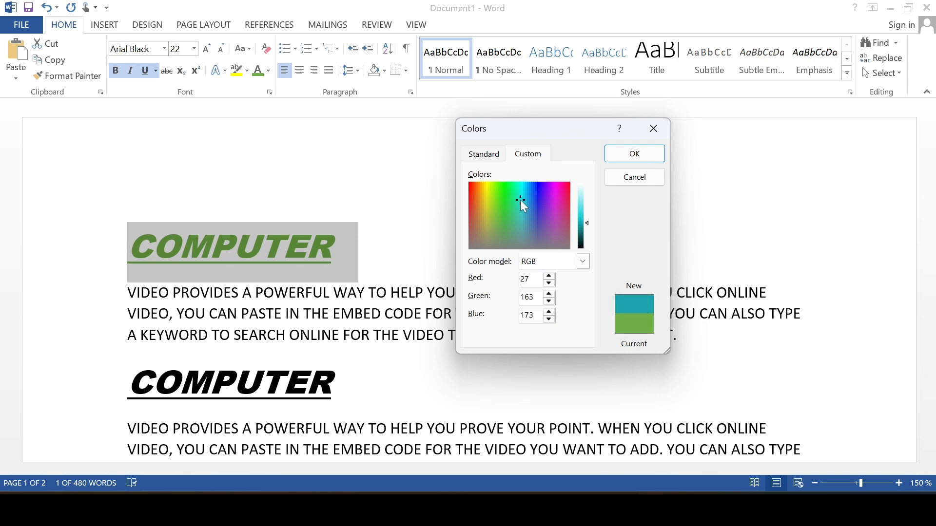
{"action": "left_click", "coordinate": [631, 155]}
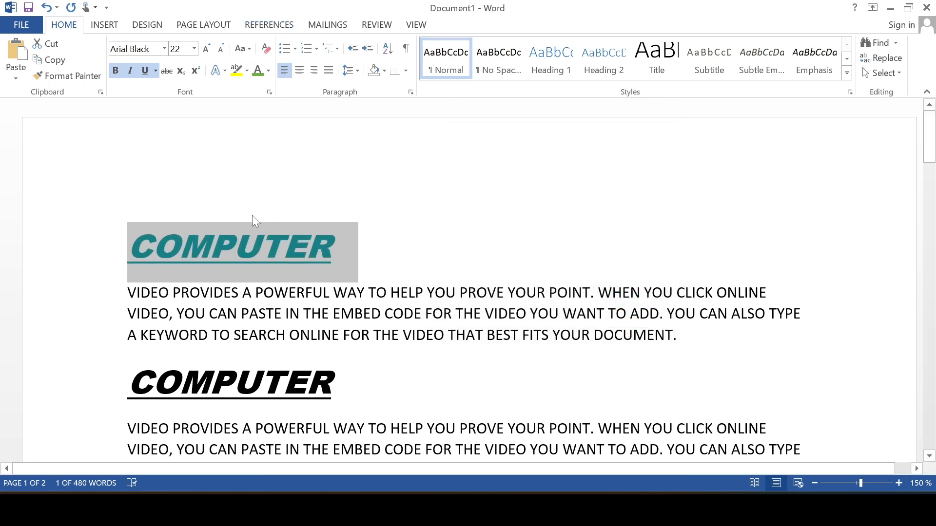
{"action": "left_click", "coordinate": [268, 70]}
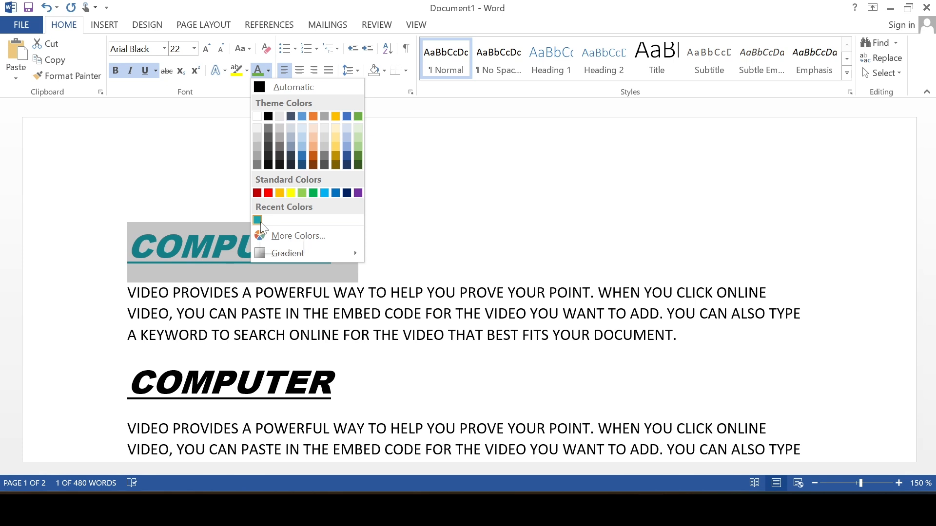
{"action": "mouse_move", "coordinate": [289, 255]}
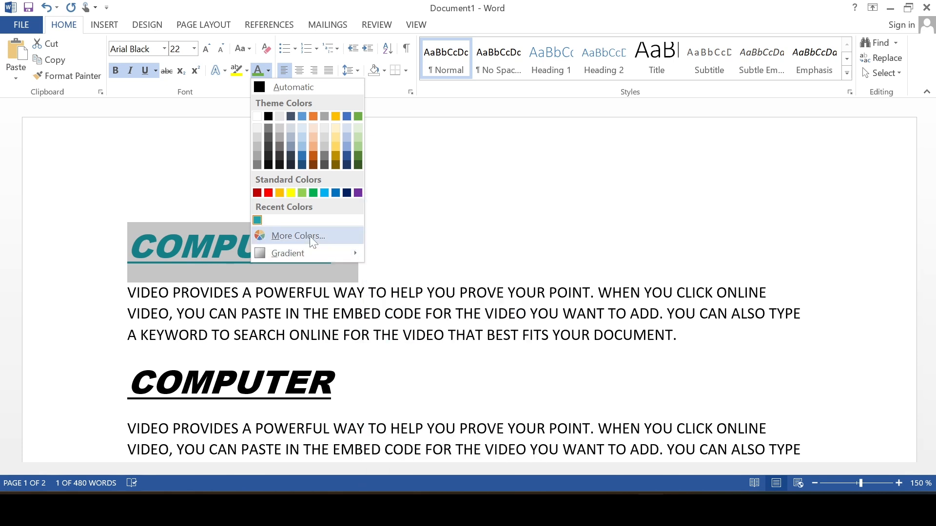
{"action": "mouse_move", "coordinate": [315, 245]}
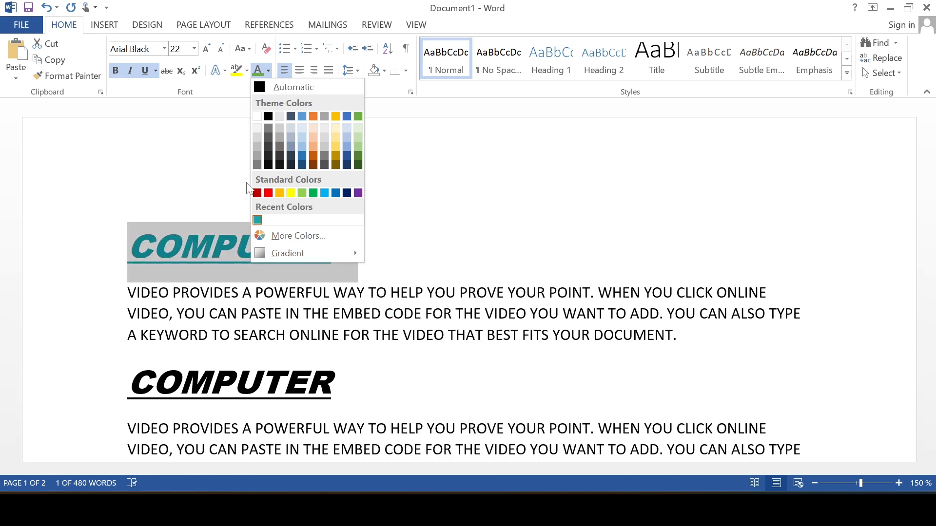
{"action": "key", "text": "Escape"}
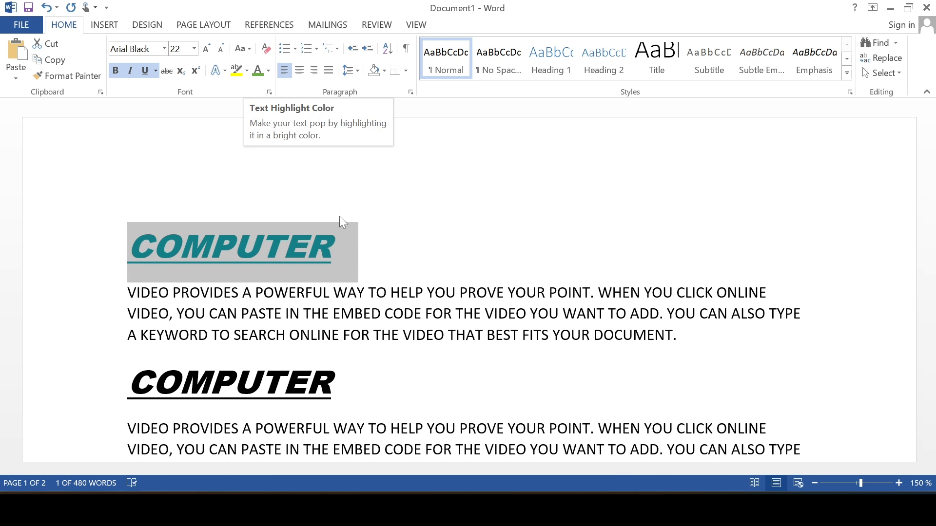
{"action": "left_click", "coordinate": [433, 335]}
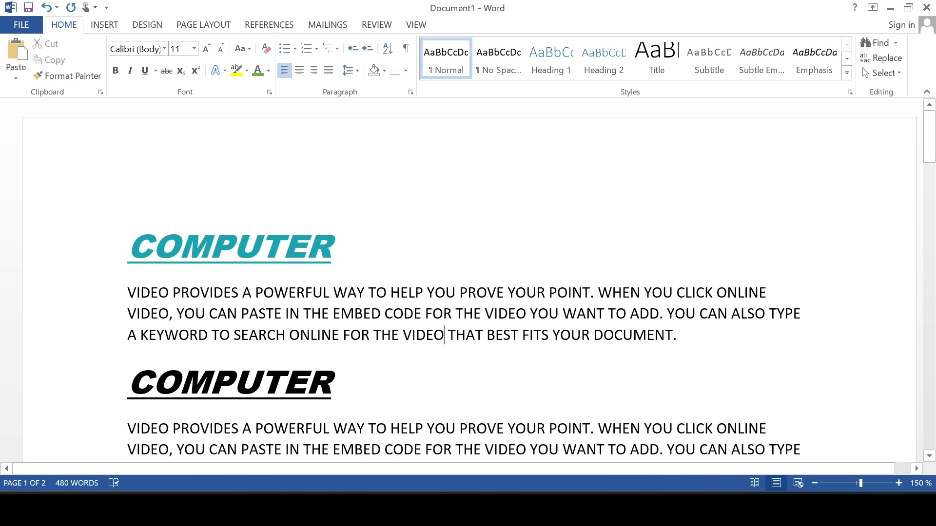
Color the word "YOUR" green and highlight it in yellow in the last line of a paragraph further down
{"action": "scroll", "coordinate": [468, 283], "scroll_direction": "down", "scroll_amount": 6}
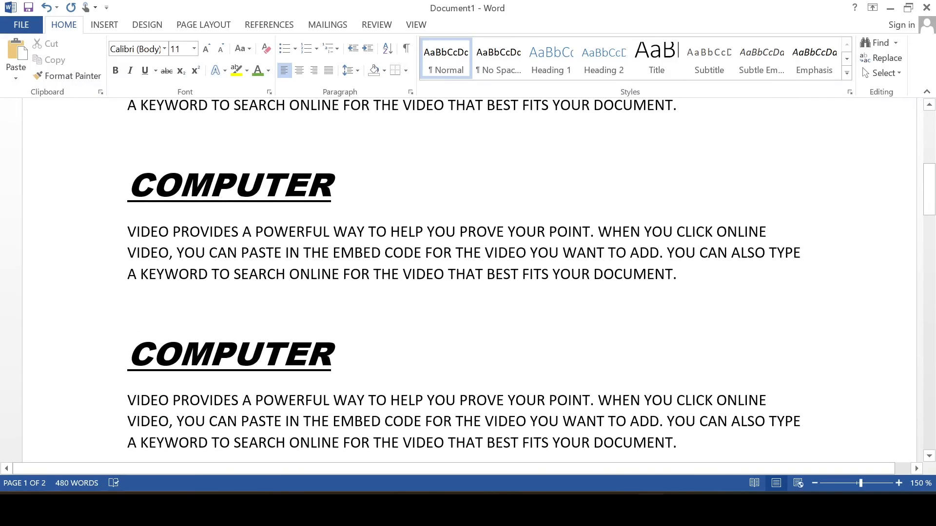
{"action": "left_click_drag", "start_coordinate": [591, 274], "coordinate": [551, 274]}
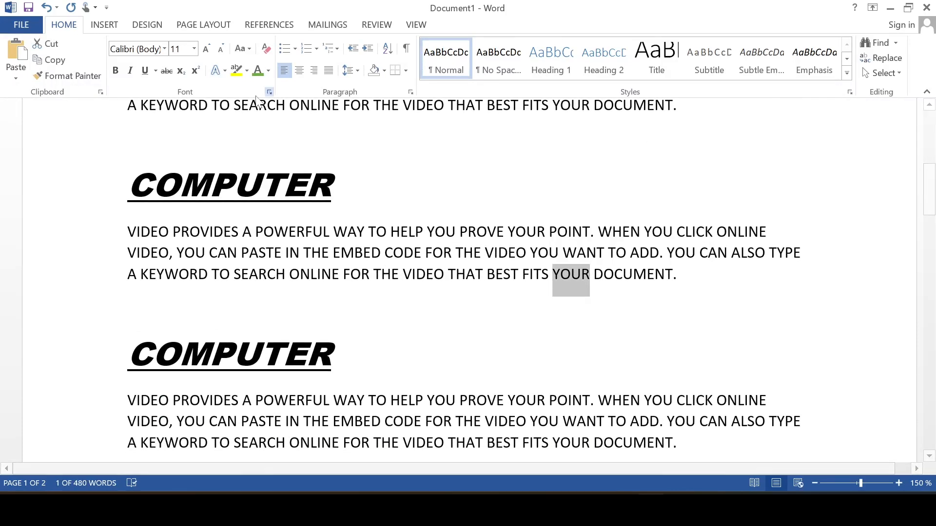
{"action": "left_click", "coordinate": [258, 71]}
{"action": "left_click", "coordinate": [247, 71]}
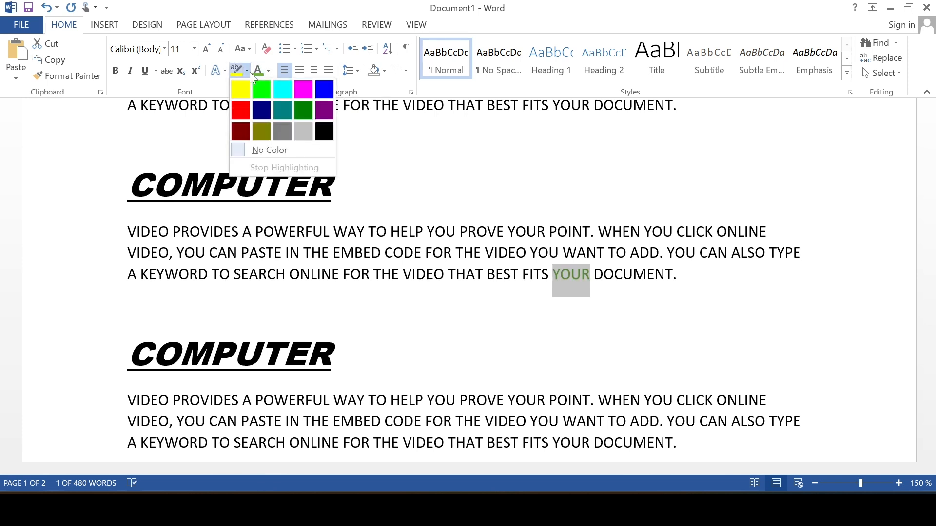
{"action": "left_click", "coordinate": [240, 89]}
{"action": "left_click", "coordinate": [553, 275]}
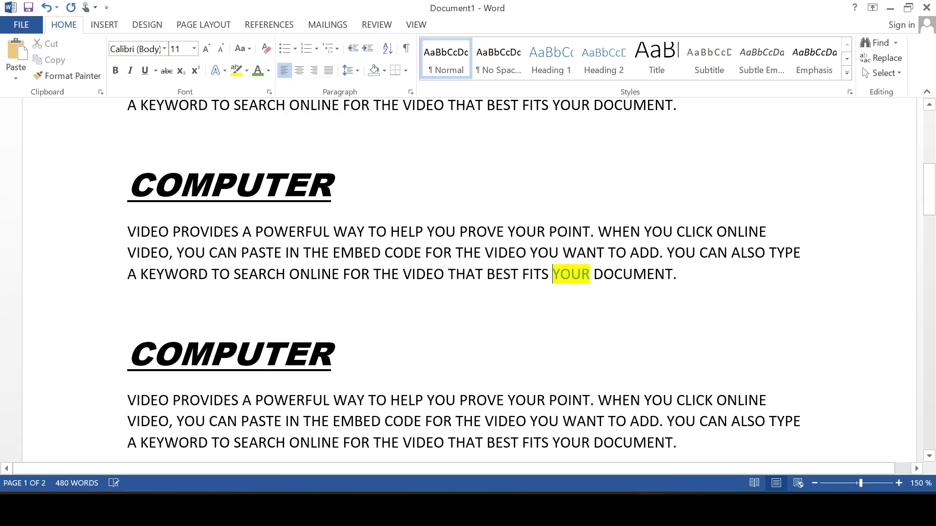
Undo the highlight and green font color on "YOUR", and apply only a yellow highlight to the word
{"action": "key", "text": "ctrl+z"}
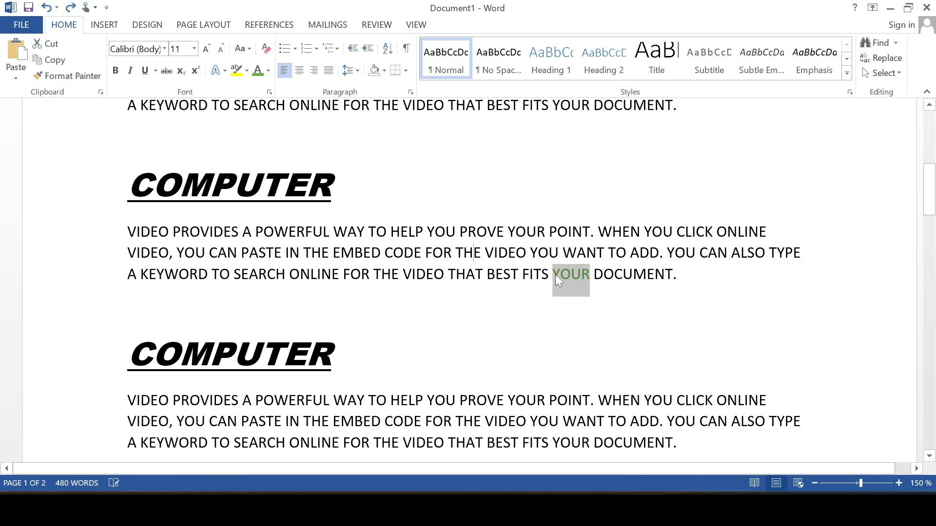
{"action": "key", "text": "ctrl+z"}
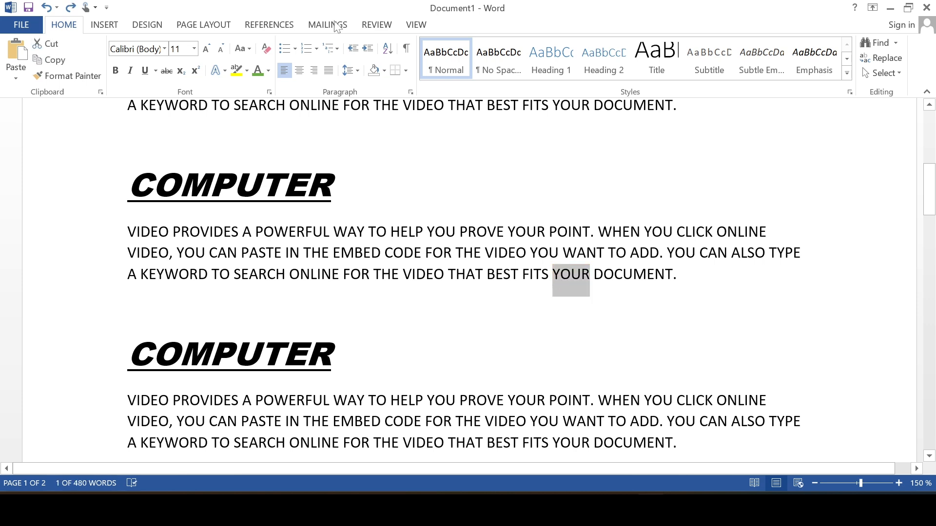
{"action": "left_click", "coordinate": [236, 71]}
{"action": "left_click", "coordinate": [553, 274]}
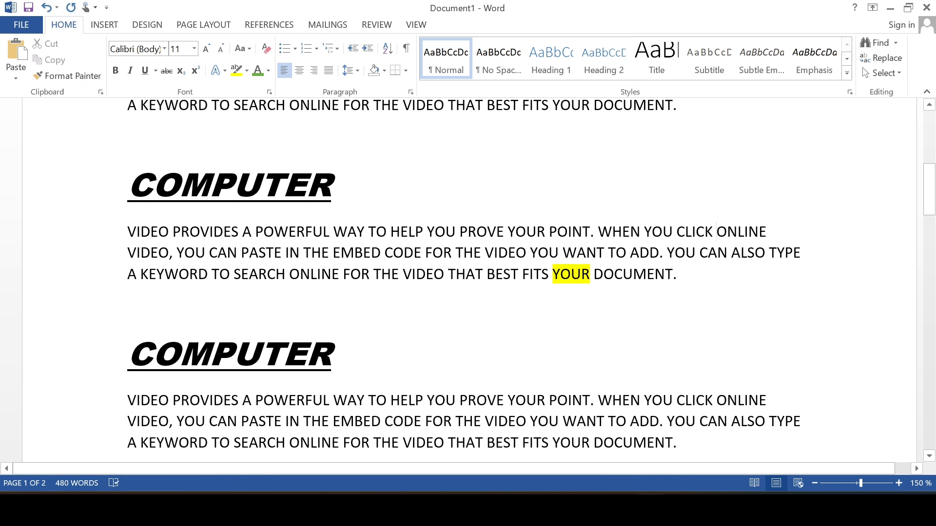
{"action": "mouse_move", "coordinate": [932, 204]}
{"action": "left_mouse_down"}
{"action": "mouse_move", "coordinate": [915, 121]}
{"action": "mouse_move", "coordinate": [933, 209]}
{"action": "left_mouse_up"}
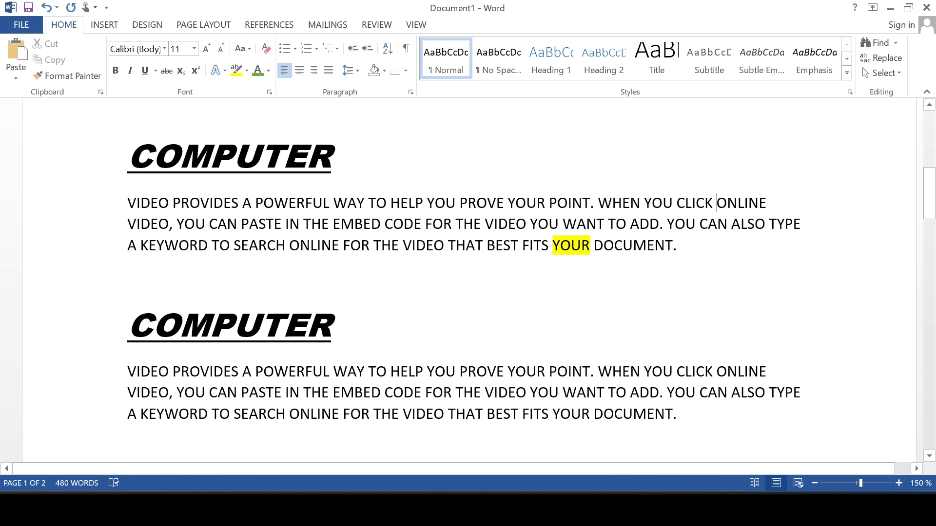
{"action": "left_click_drag", "start_coordinate": [929, 194], "coordinate": [918, 104]}
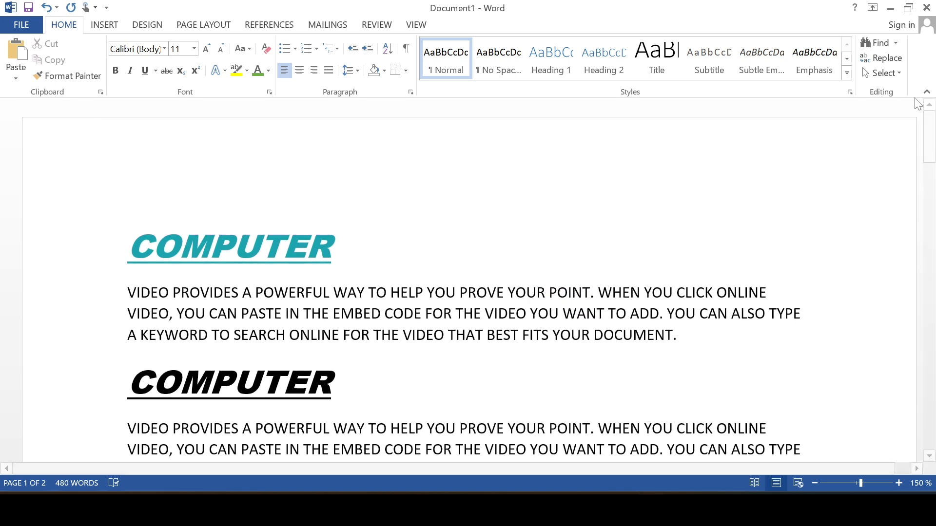
{"action": "left_click", "coordinate": [247, 71]}
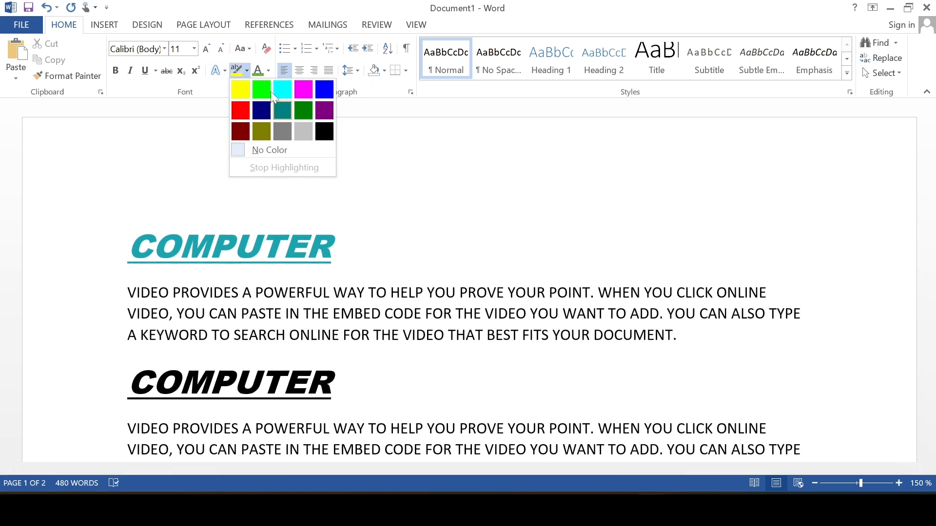
{"action": "left_click", "coordinate": [388, 282]}
{"action": "scroll", "coordinate": [388, 282], "scroll_direction": "down", "scroll_amount": 3}
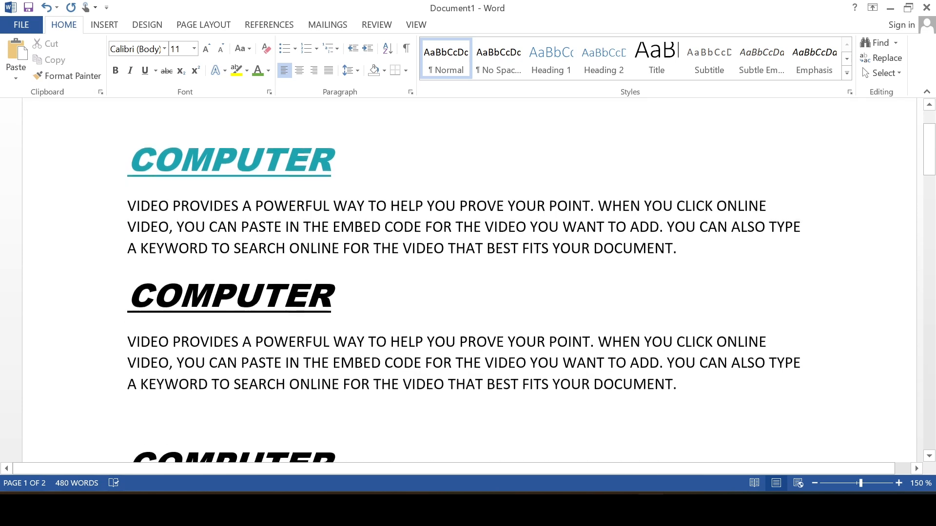
Remove the yellow highlight from the word "YOUR" in the paragraph below the "COMPUTER" heading further down
{"action": "scroll", "coordinate": [468, 285], "scroll_direction": "down", "scroll_amount": 5}
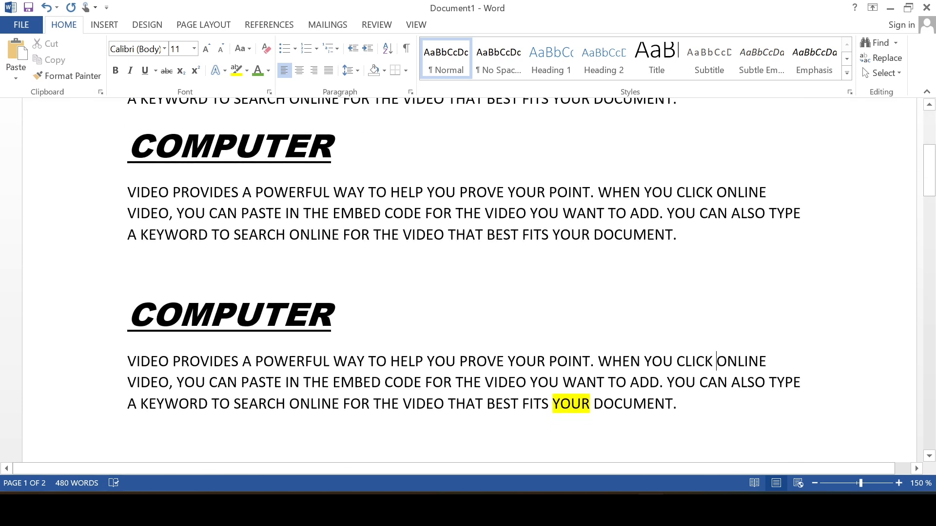
{"action": "left_click_drag", "start_coordinate": [553, 403], "coordinate": [592, 406]}
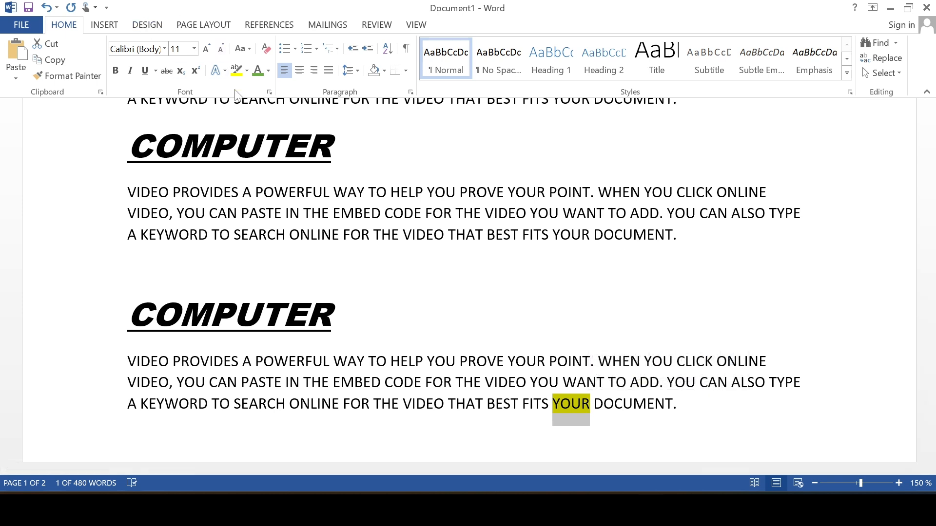
{"action": "left_click", "coordinate": [246, 69]}
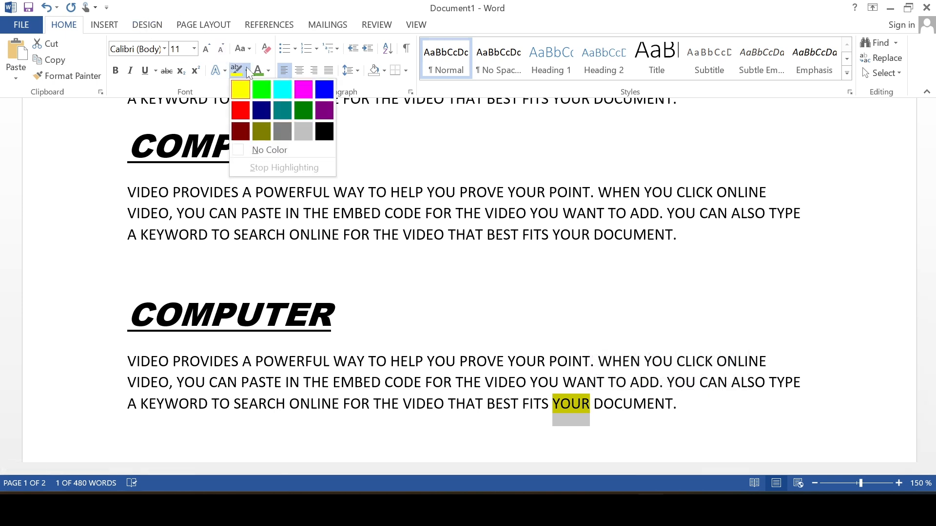
{"action": "left_click", "coordinate": [247, 66]}
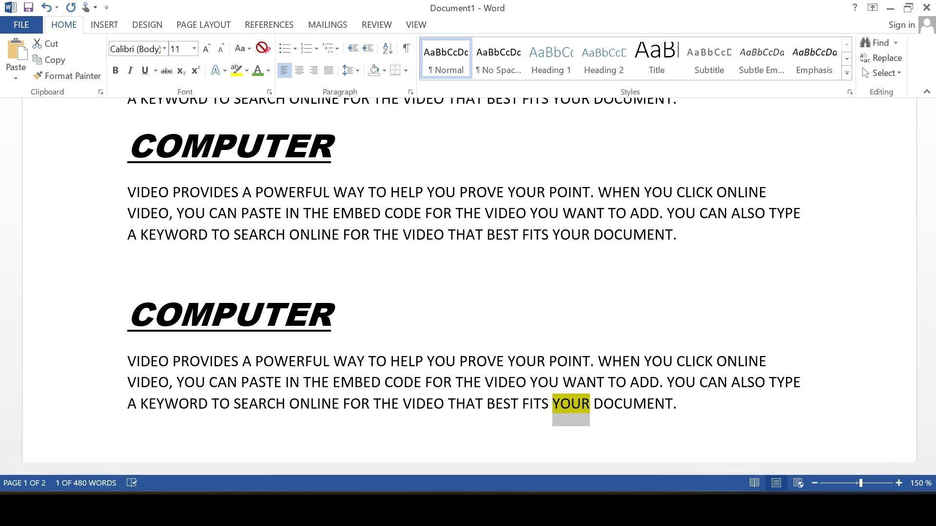
{"action": "scroll", "coordinate": [230, 108], "scroll_direction": "up", "scroll_amount": 1}
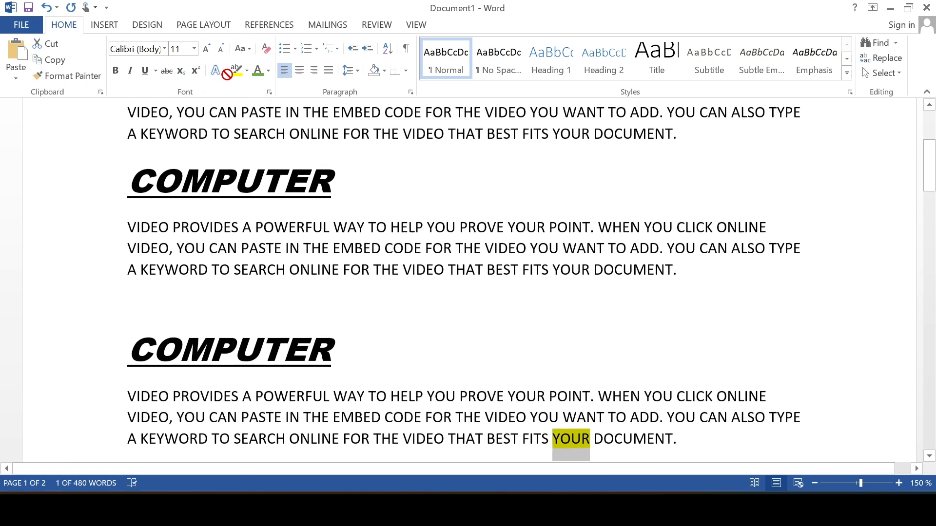
{"action": "left_click", "coordinate": [248, 72]}
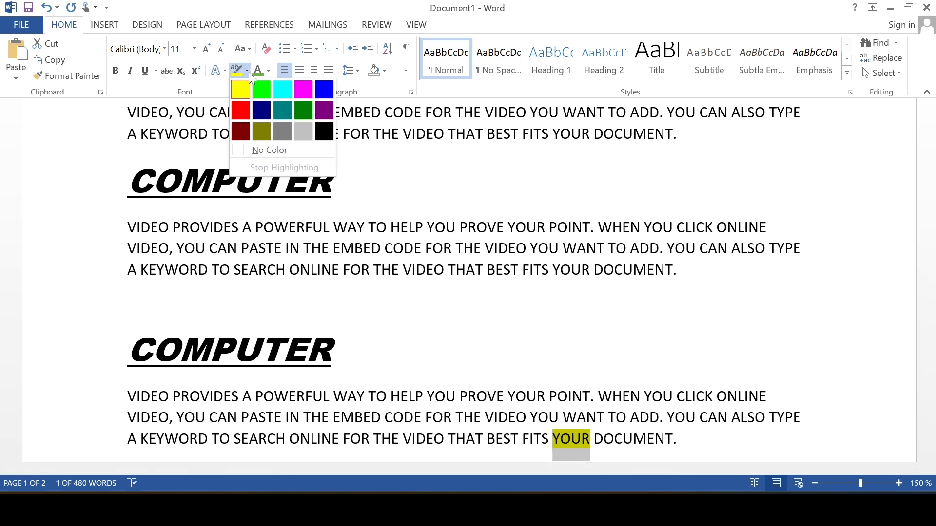
{"action": "left_click", "coordinate": [264, 149]}
{"action": "left_click", "coordinate": [425, 305]}
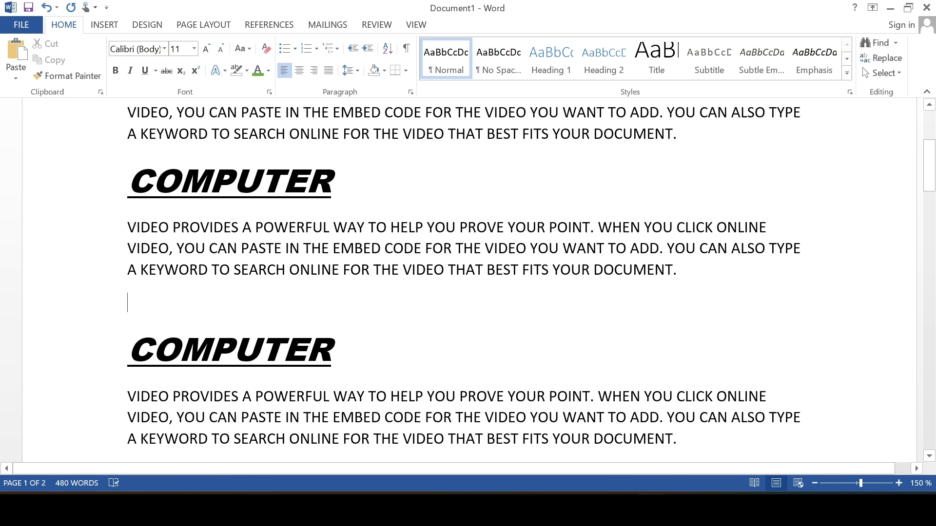
{"action": "scroll", "coordinate": [425, 307], "scroll_direction": "down", "scroll_amount": 1}
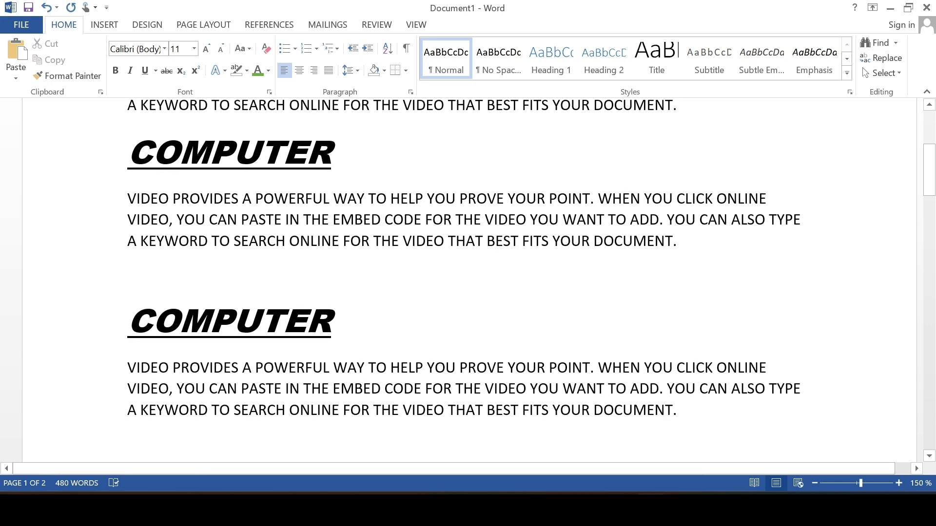
{"action": "left_click_drag", "start_coordinate": [678, 410], "coordinate": [251, 72]}
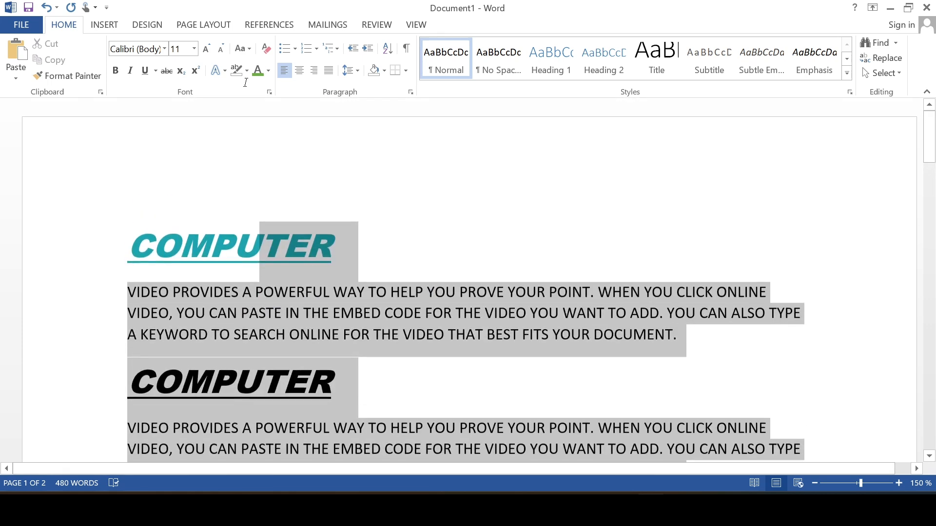
{"action": "left_click", "coordinate": [428, 434]}
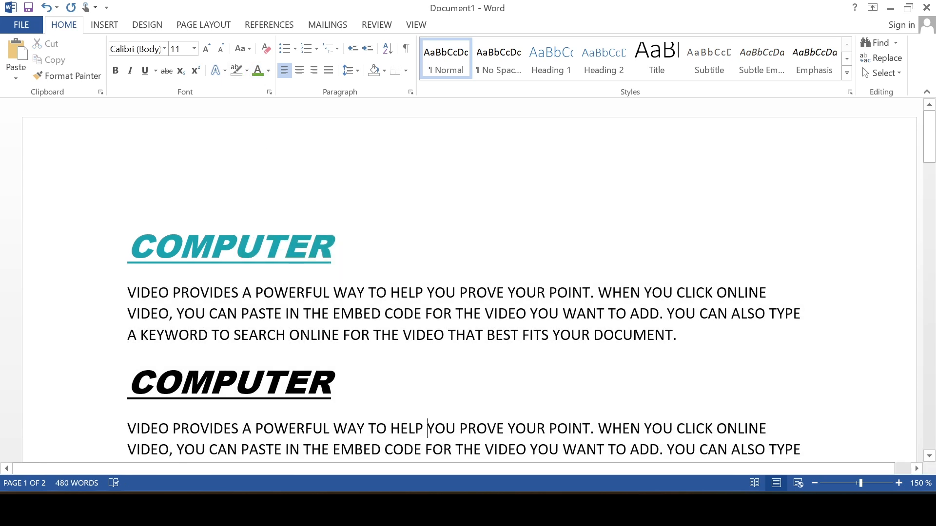
{"action": "left_click", "coordinate": [225, 72]}
{"action": "left_click", "coordinate": [225, 73]}
Remove the italic style from the first "COMPUTER" heading
{"action": "left_click_drag", "start_coordinate": [336, 249], "coordinate": [104, 247]}
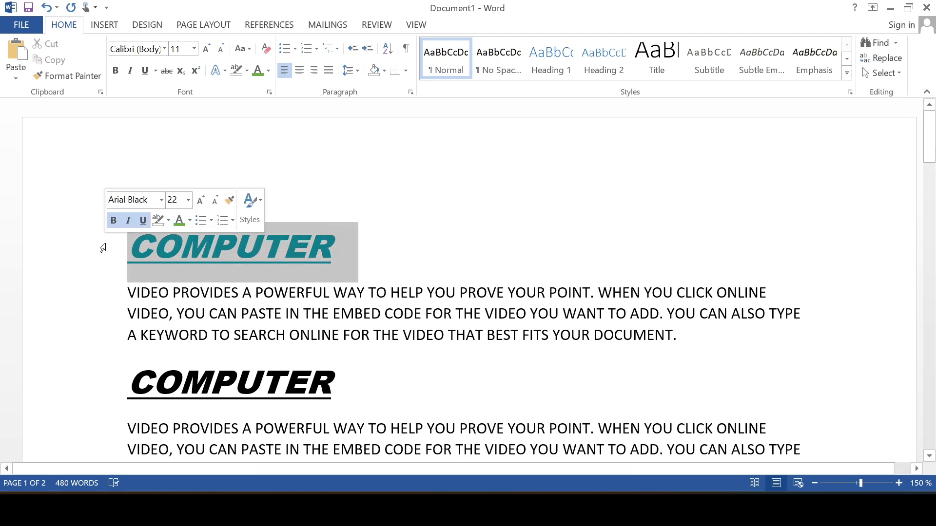
{"action": "left_click", "coordinate": [131, 71]}
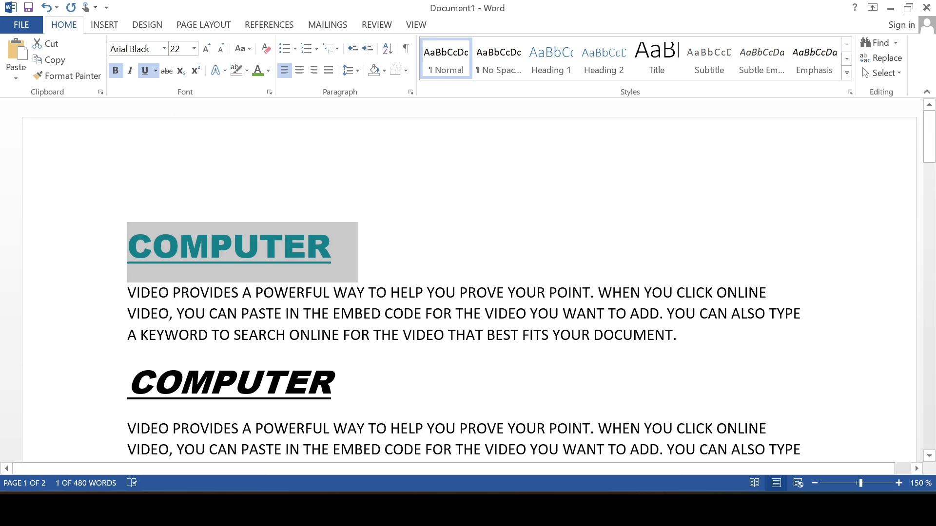
{"action": "left_click", "coordinate": [348, 292]}
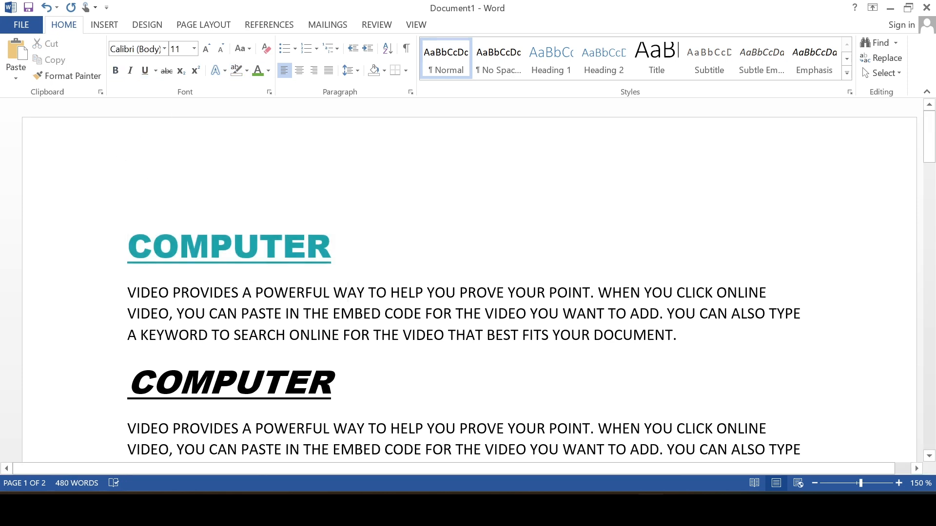
Clear all formatting from the first "COMPUTER" heading
{"action": "left_click_drag", "start_coordinate": [332, 249], "coordinate": [128, 270]}
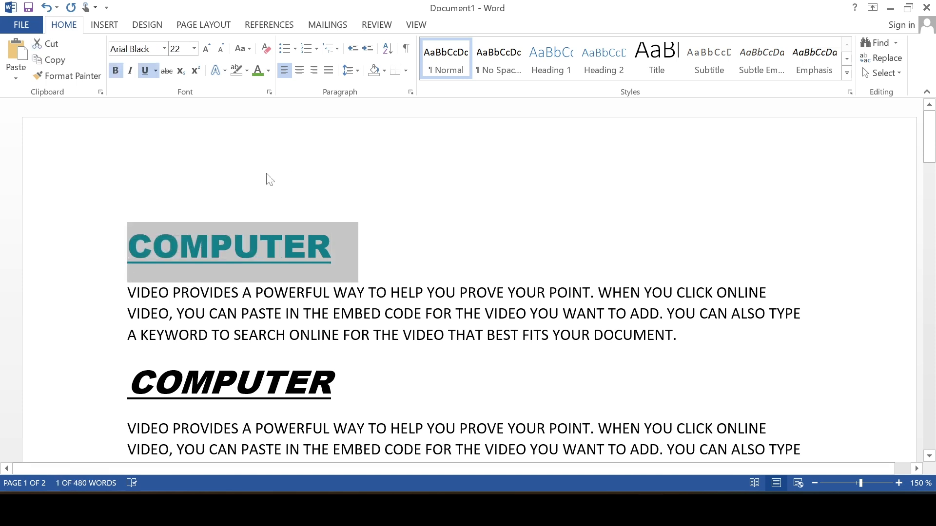
{"action": "left_click", "coordinate": [265, 47]}
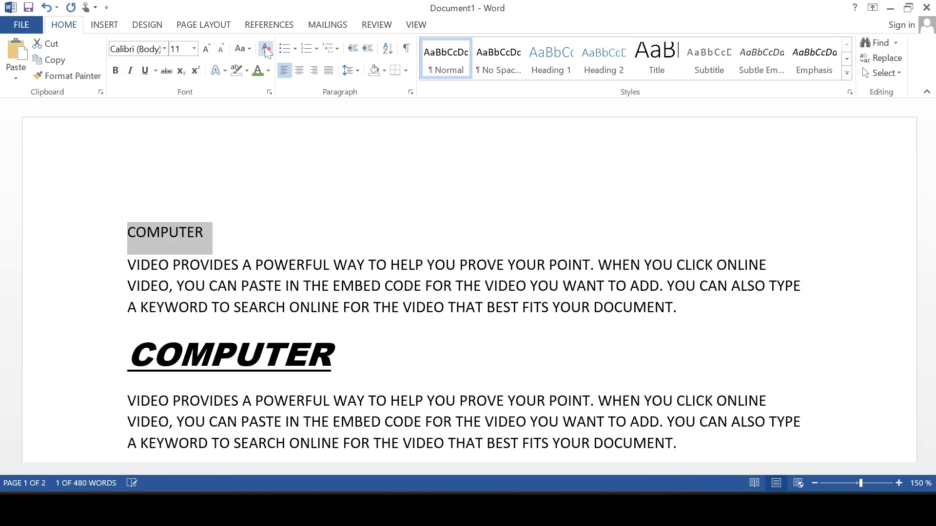
{"action": "left_click", "coordinate": [230, 227]}
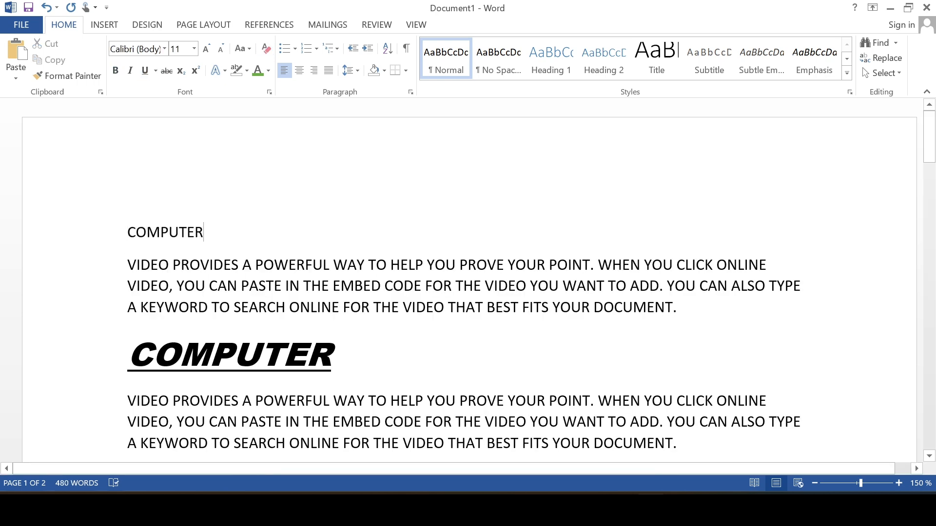
{"action": "key", "text": "shift+Down"}
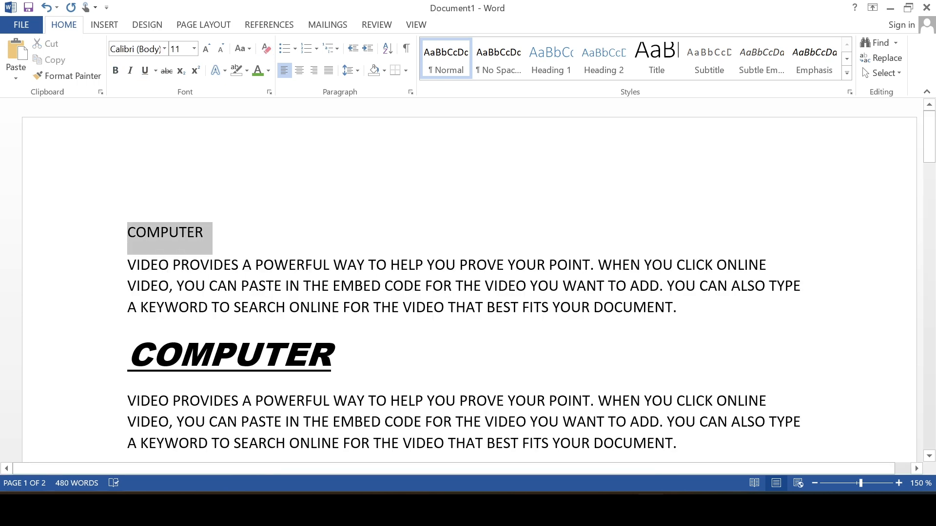
{"action": "left_click", "coordinate": [204, 232]}
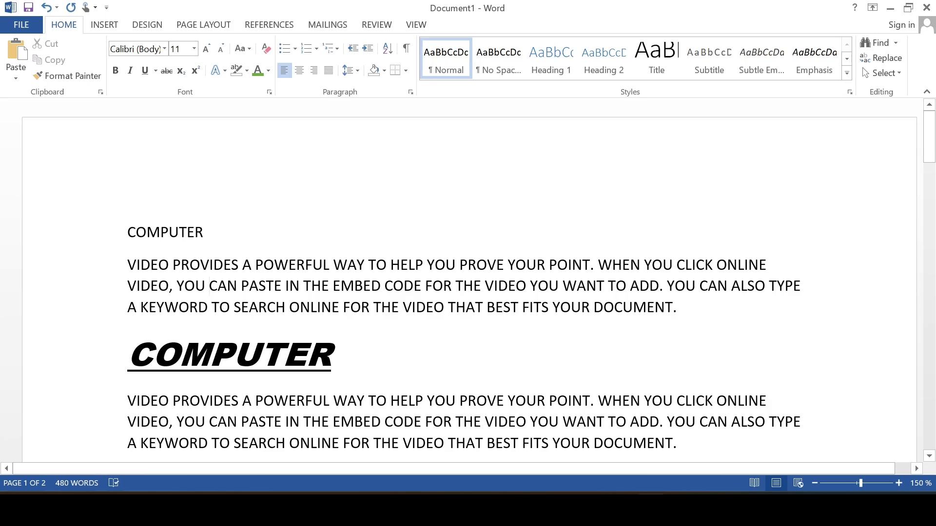
Apply the solid blue text effect with a shadow to the first "COMPUTER" heading
{"action": "left_click_drag", "start_coordinate": [204, 232], "coordinate": [123, 233]}
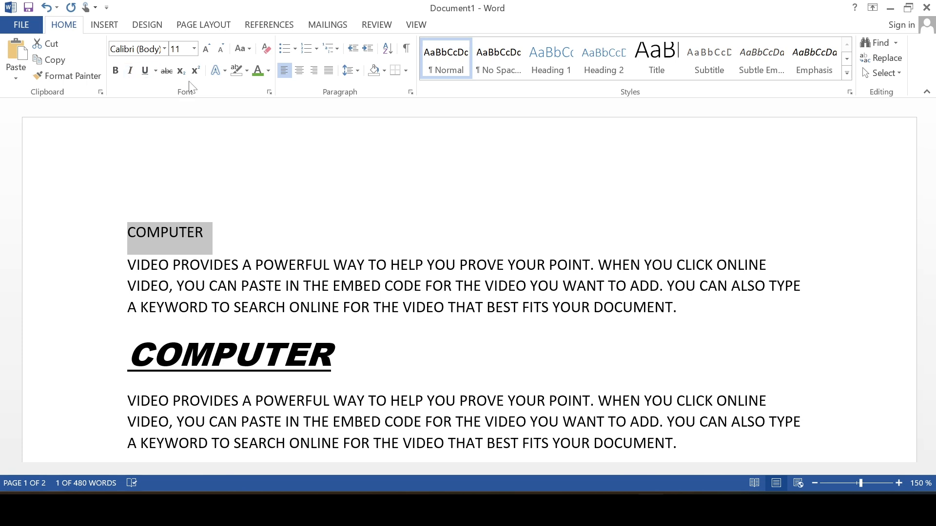
{"action": "left_click", "coordinate": [225, 72]}
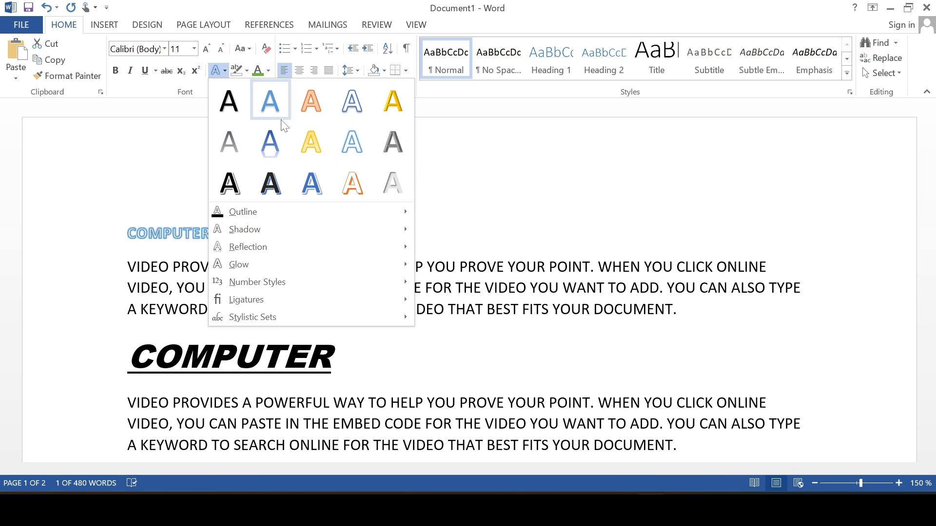
{"action": "left_click", "coordinate": [268, 105]}
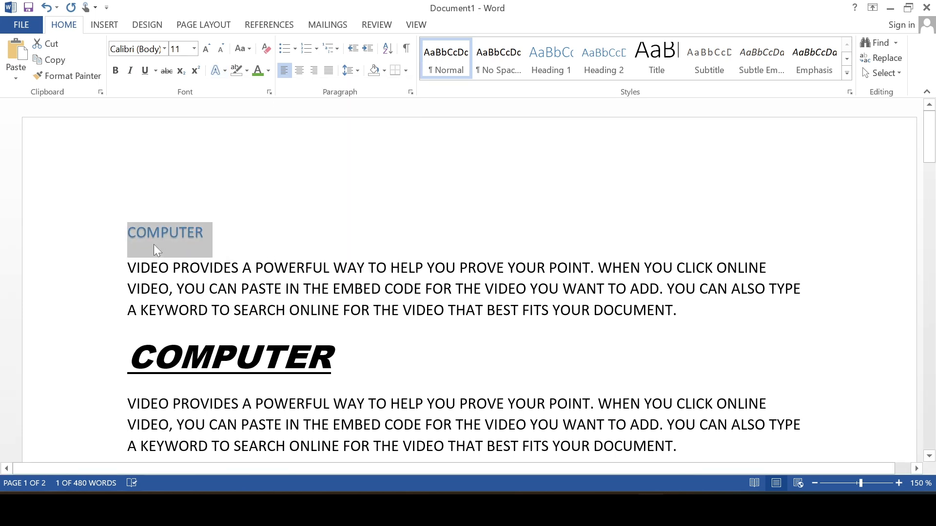
Enlarge the first heading's font size to 28
{"action": "left_click", "coordinate": [207, 49]}
{"action": "left_click", "coordinate": [207, 48]}
{"action": "left_click", "coordinate": [207, 48]}
{"action": "left_click", "coordinate": [207, 49]}
{"action": "left_click", "coordinate": [207, 49]}
{"action": "left_click", "coordinate": [207, 48]}
{"action": "left_click", "coordinate": [207, 49]}
{"action": "left_click", "coordinate": [207, 48]}
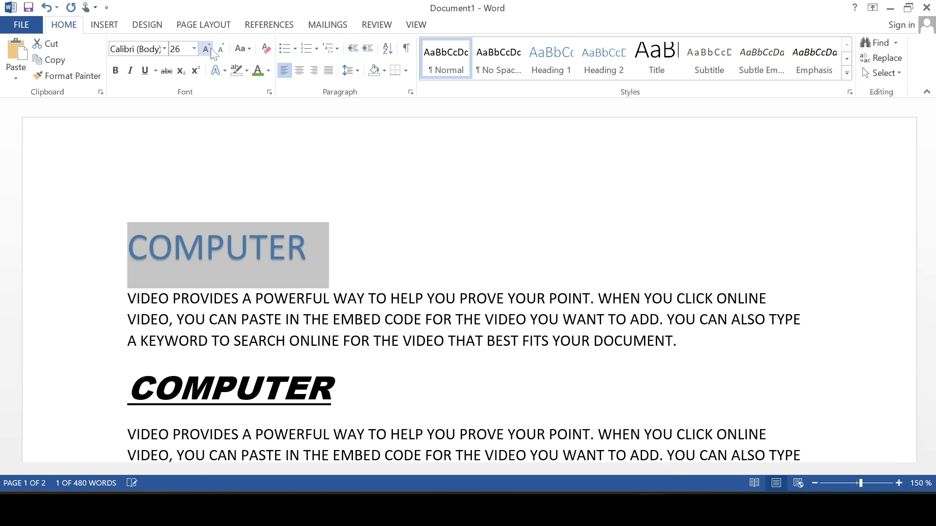
{"action": "left_click", "coordinate": [209, 49]}
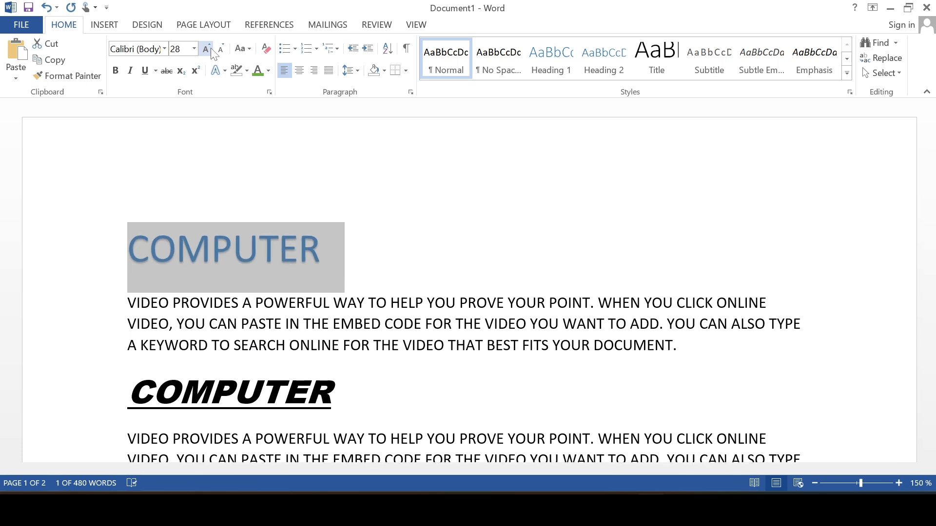
{"action": "left_click", "coordinate": [185, 274]}
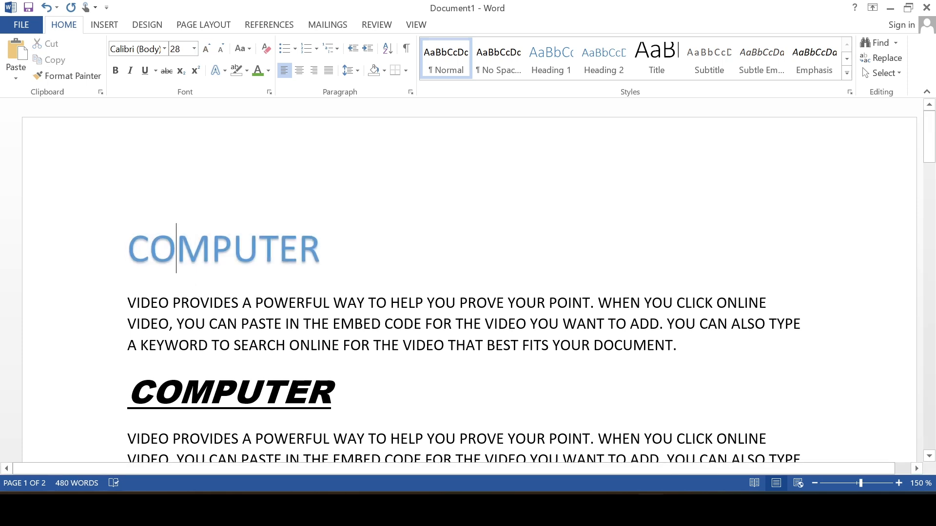
Change the first heading's text effect to the blue gradient preset with a reflection
{"action": "left_click_drag", "start_coordinate": [322, 254], "coordinate": [128, 254]}
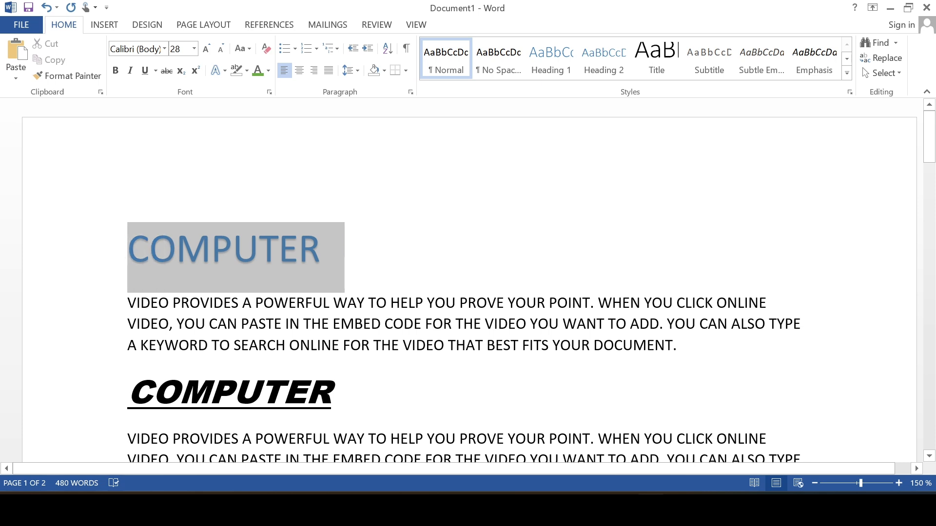
{"action": "left_click", "coordinate": [225, 72]}
{"action": "left_click", "coordinate": [274, 155]}
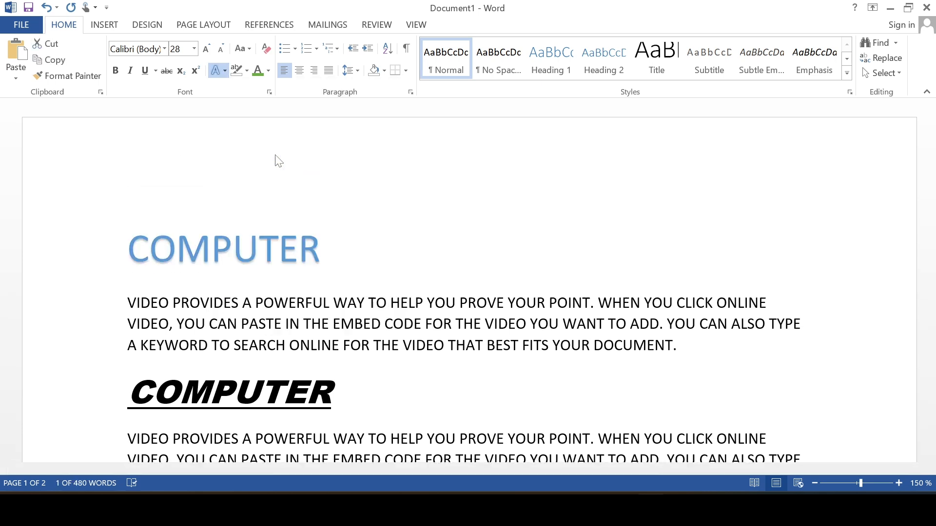
{"action": "left_click", "coordinate": [330, 300]}
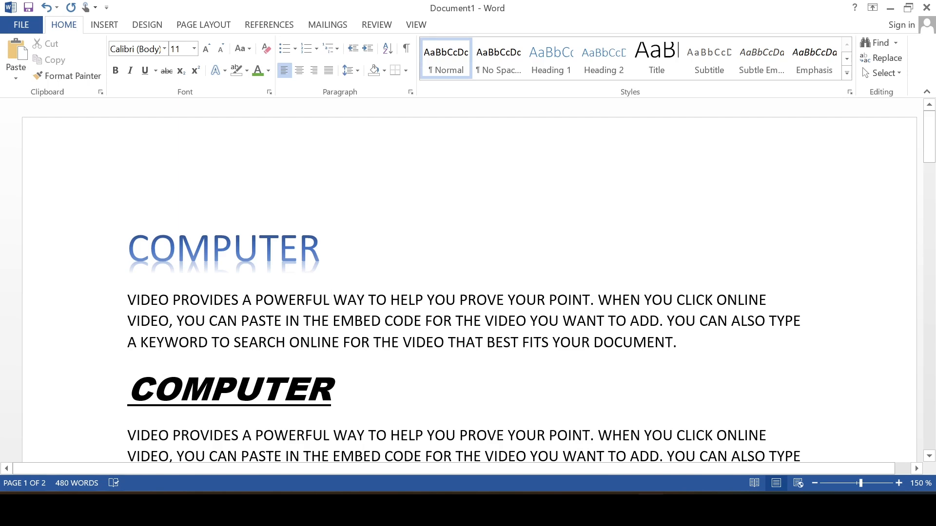
Apply the black text effect with a blue hard shadow to the first "COMPUTER" heading
{"action": "left_click_drag", "start_coordinate": [322, 255], "coordinate": [124, 255]}
{"action": "left_click", "coordinate": [215, 71]}
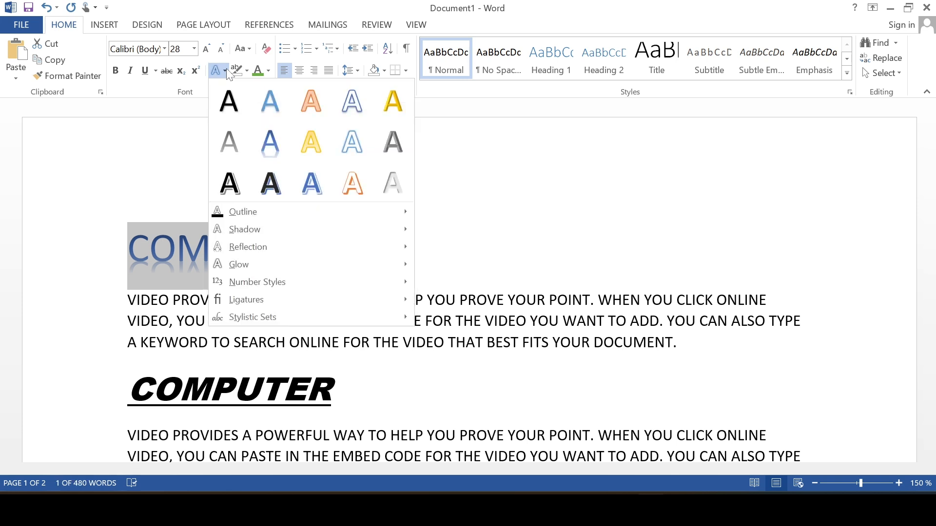
{"action": "left_click", "coordinate": [272, 186]}
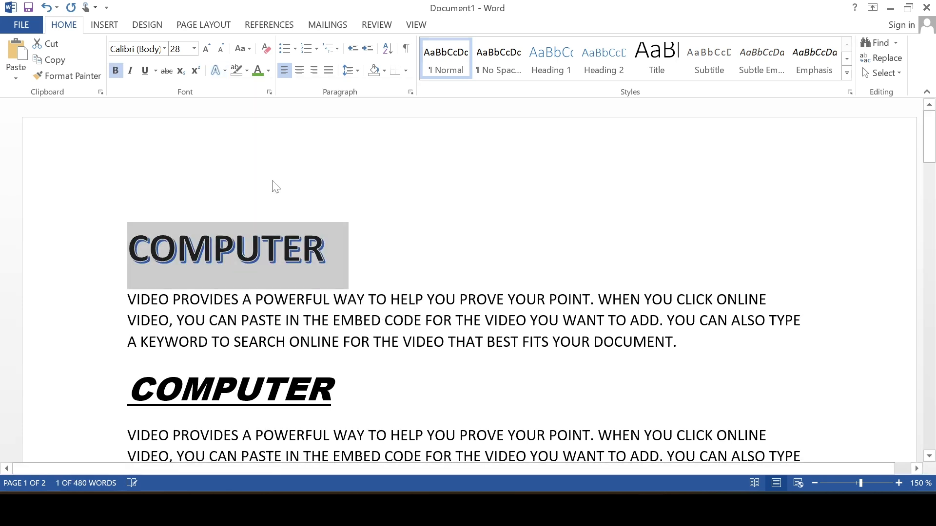
Apply the light gray engraved text effect with an inner shadow to the first "COMPUTER" heading
{"action": "left_click", "coordinate": [217, 70]}
{"action": "left_click", "coordinate": [384, 187]}
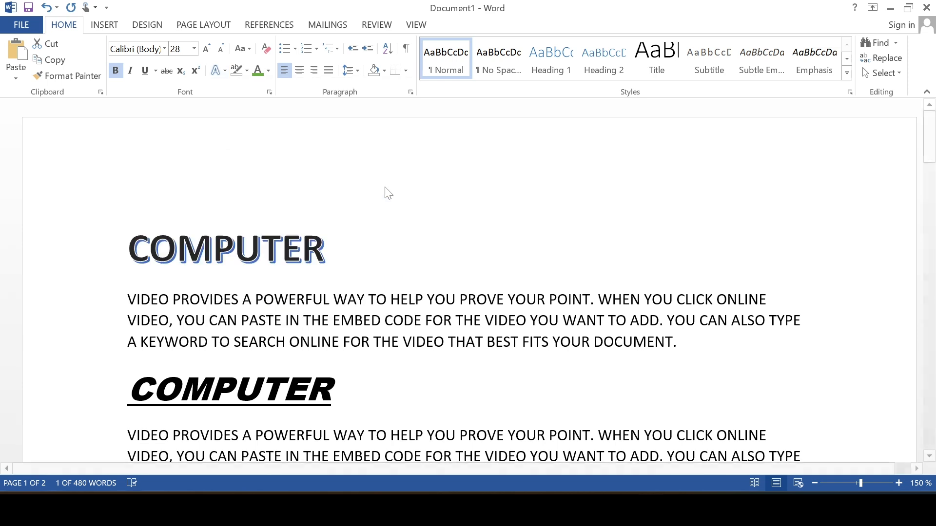
{"action": "left_click", "coordinate": [391, 258]}
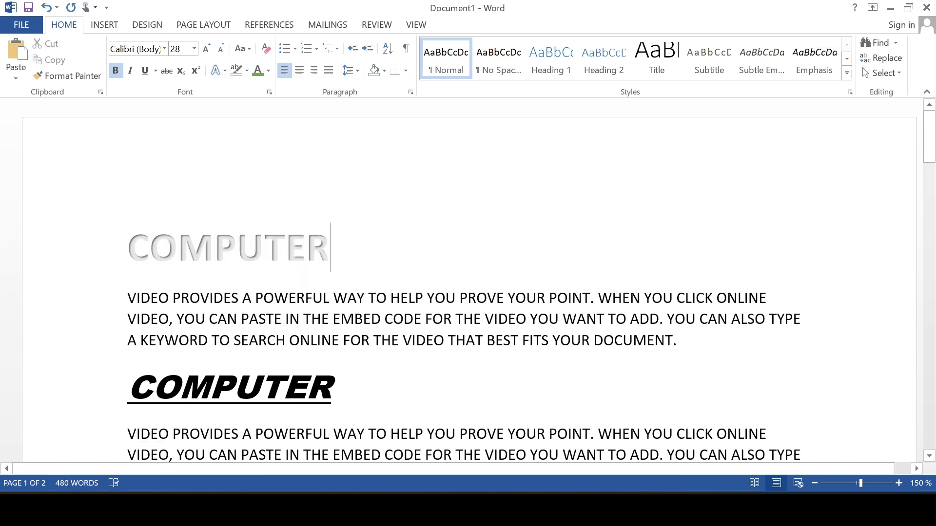
Select the first heading and review the available text effect presets and the outline, shadow, reflection and glow options
{"action": "key", "text": "shift+Left"}
{"action": "key", "text": "shift+Left"}
{"action": "key", "text": "shift+Left"}
{"action": "key", "text": "shift+Left"}
{"action": "key", "text": "shift+Left"}
{"action": "key", "text": "shift+Left"}
{"action": "key", "text": "shift+Left"}
{"action": "key", "text": "shift+Left"}
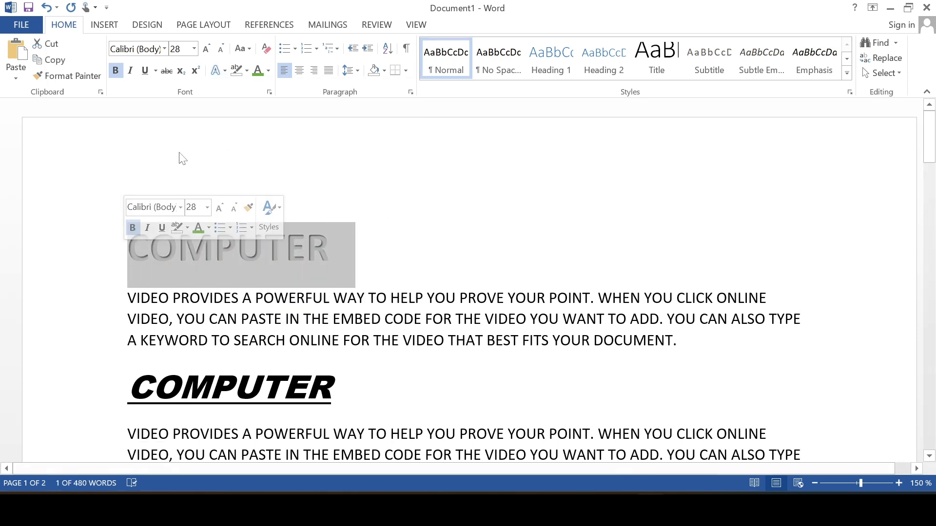
{"action": "left_click", "coordinate": [225, 71]}
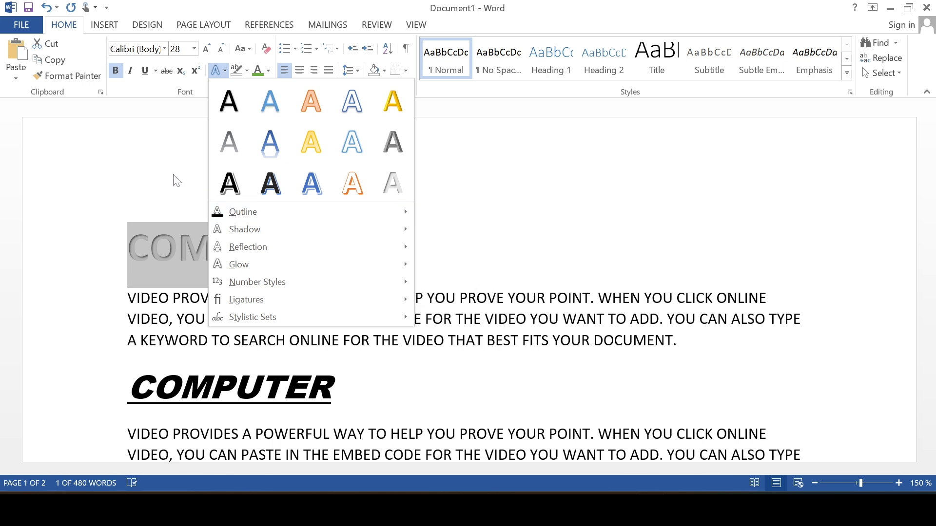
{"action": "left_click", "coordinate": [157, 259]}
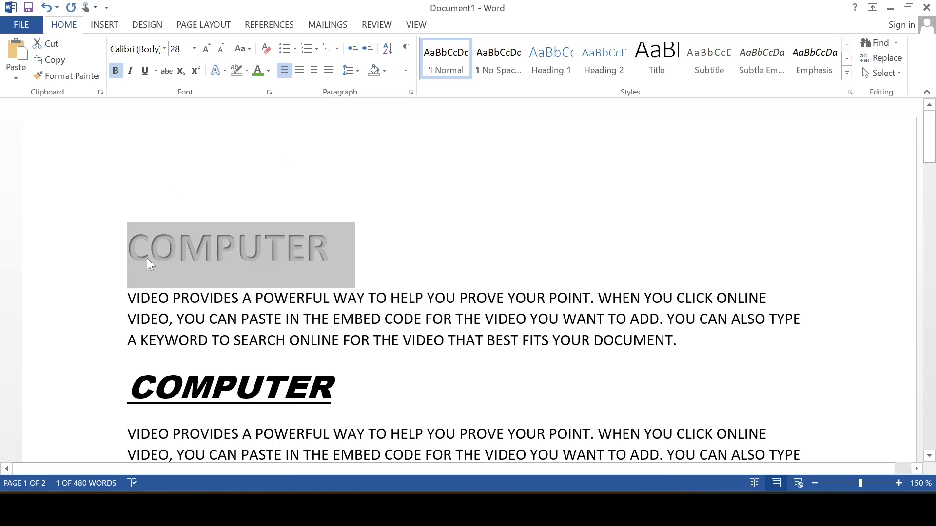
Insert an empty line above the first "COMPUTER" heading
{"action": "left_click", "coordinate": [147, 258]}
{"action": "key", "text": "Return"}
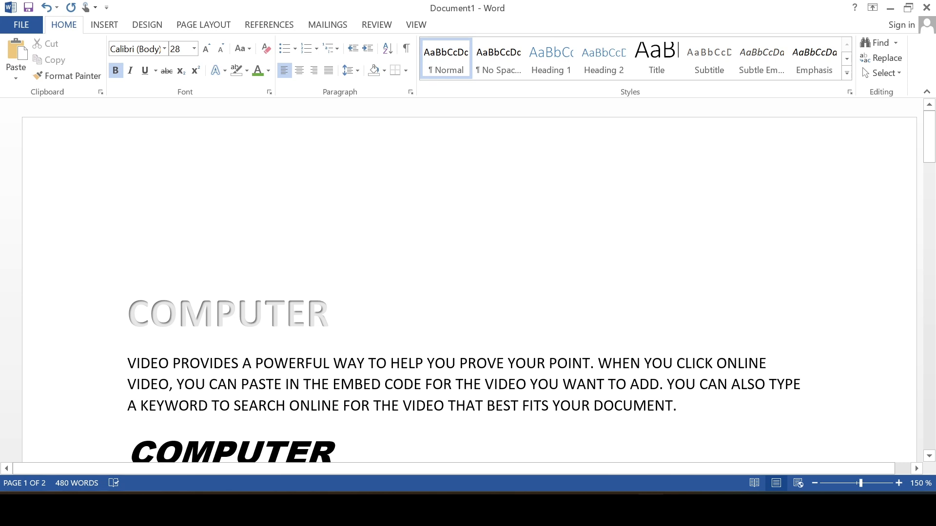
Enter "X2" on the empty line above the first "COMPUTER" heading and clear its formatting
{"action": "type", "text": "x"}
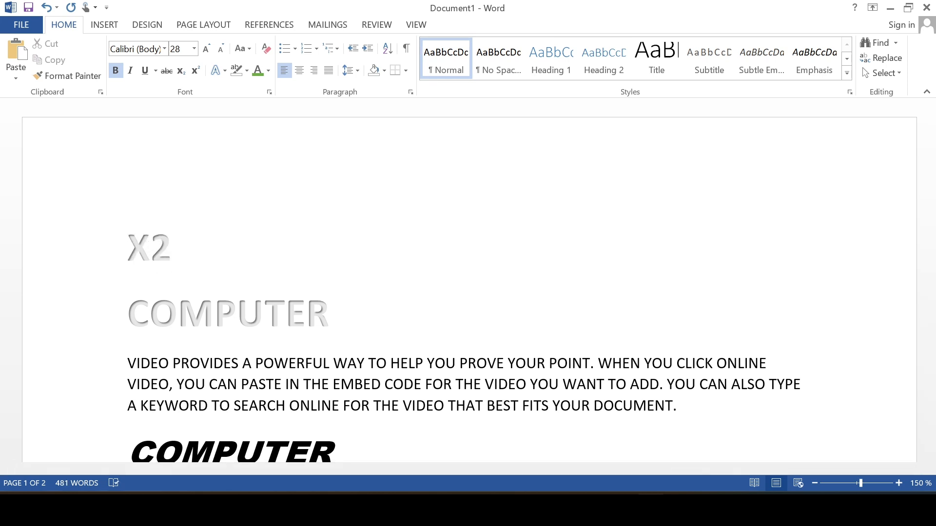
{"action": "key", "text": "shift+Left"}
{"action": "key", "text": "shift+Left"}
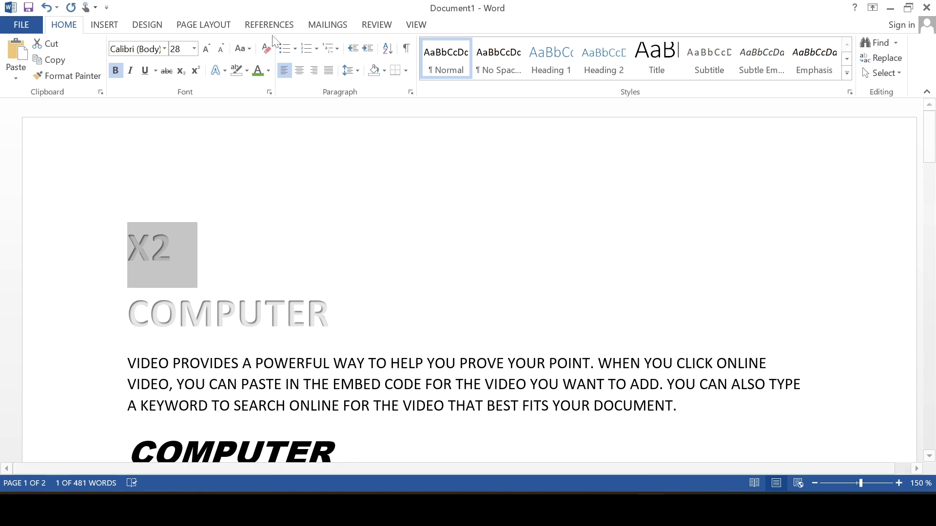
{"action": "left_click", "coordinate": [265, 48]}
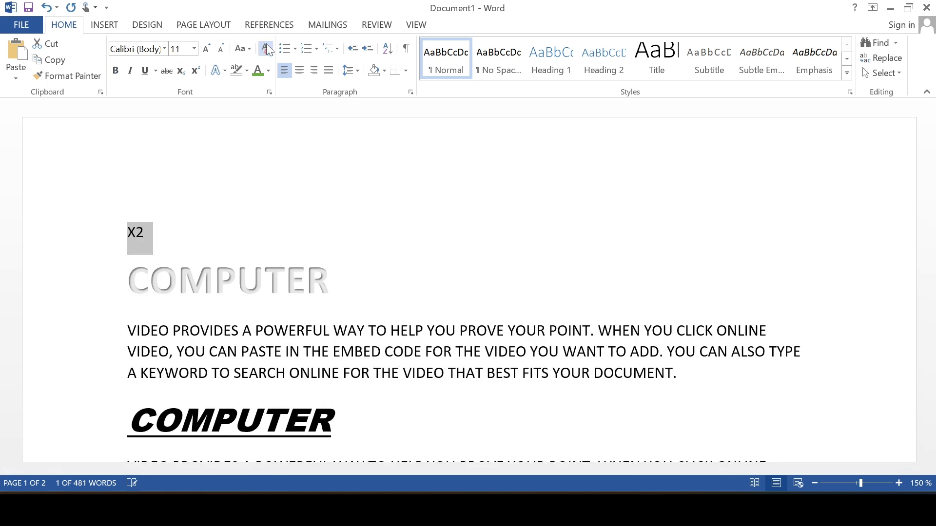
Enlarge the "X2" text to font size 24
{"action": "left_click", "coordinate": [206, 49]}
{"action": "left_click", "coordinate": [206, 48]}
{"action": "left_click", "coordinate": [207, 48]}
{"action": "left_click", "coordinate": [206, 48]}
{"action": "left_click", "coordinate": [206, 48]}
{"action": "left_click", "coordinate": [206, 48]}
{"action": "left_click", "coordinate": [206, 48]}
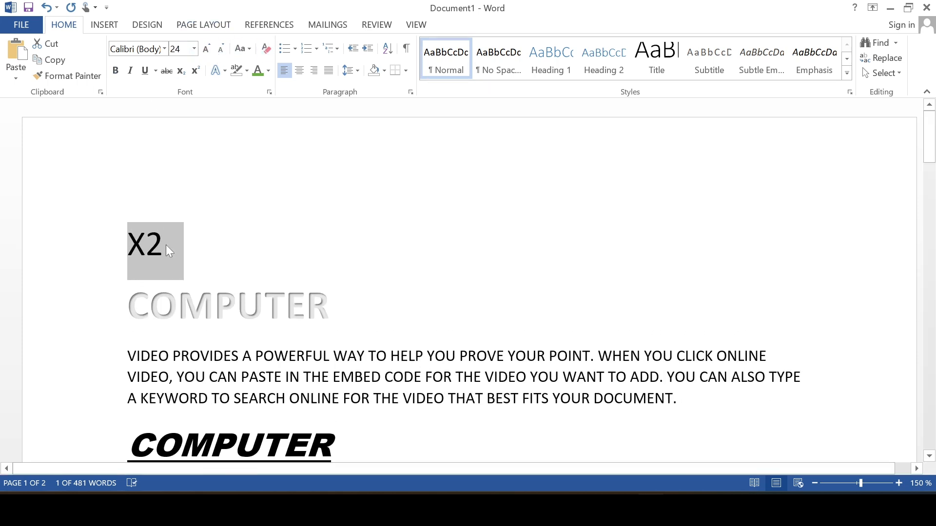
Format the "2" in "X2" as superscript
{"action": "key", "text": "Right"}
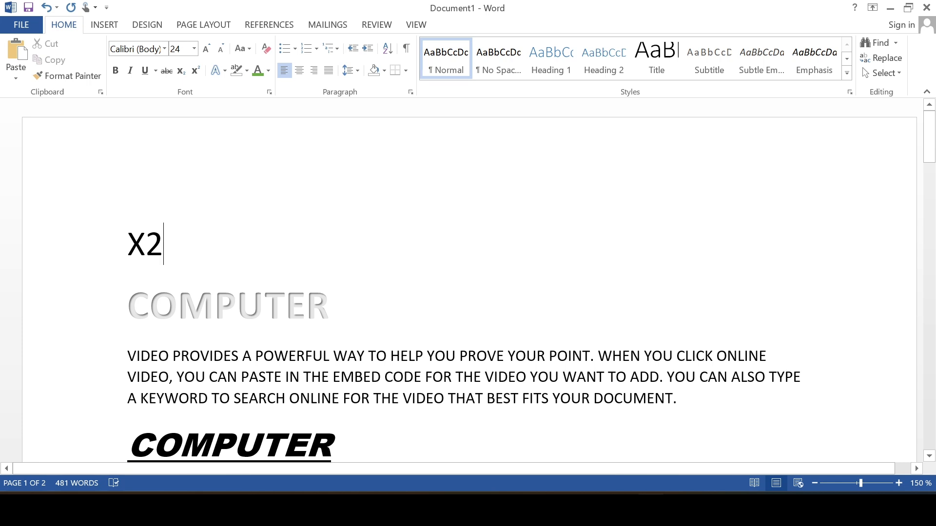
{"action": "key", "text": "shift+Left"}
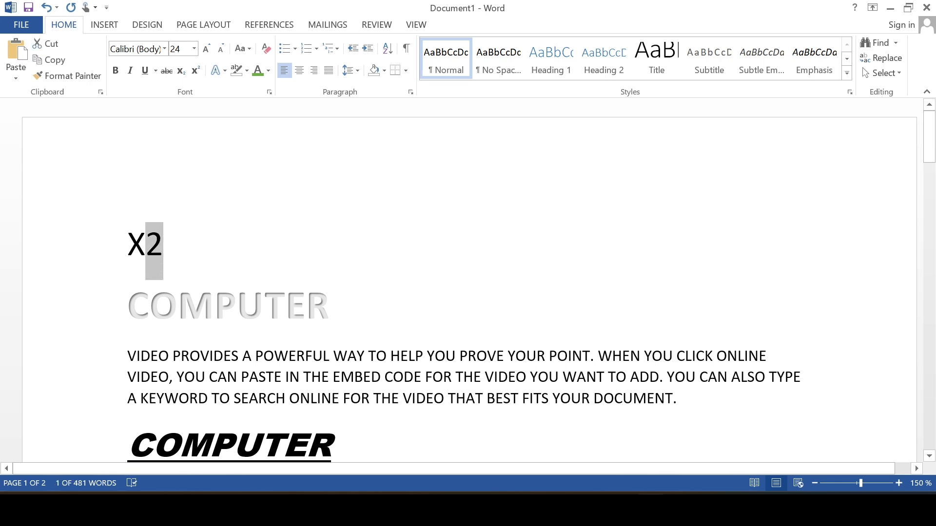
{"action": "left_click", "coordinate": [196, 71]}
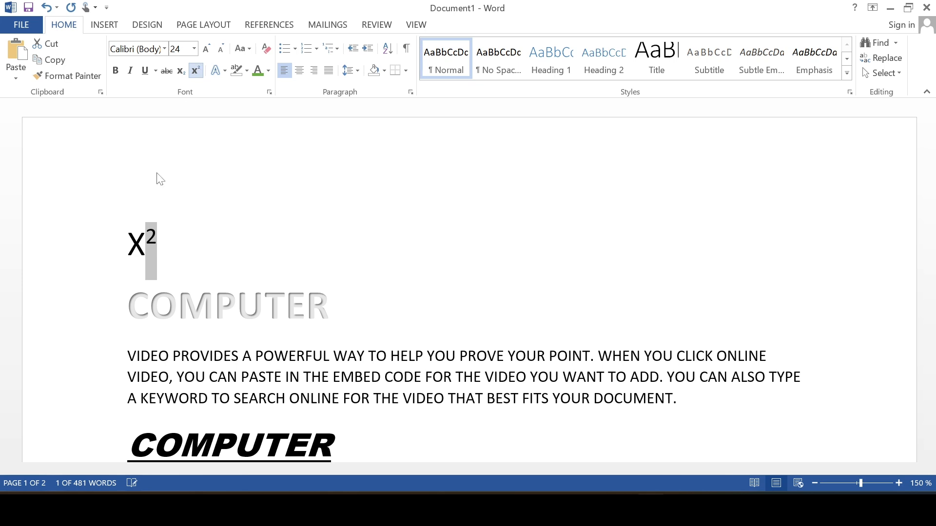
{"action": "left_click", "coordinate": [157, 237]}
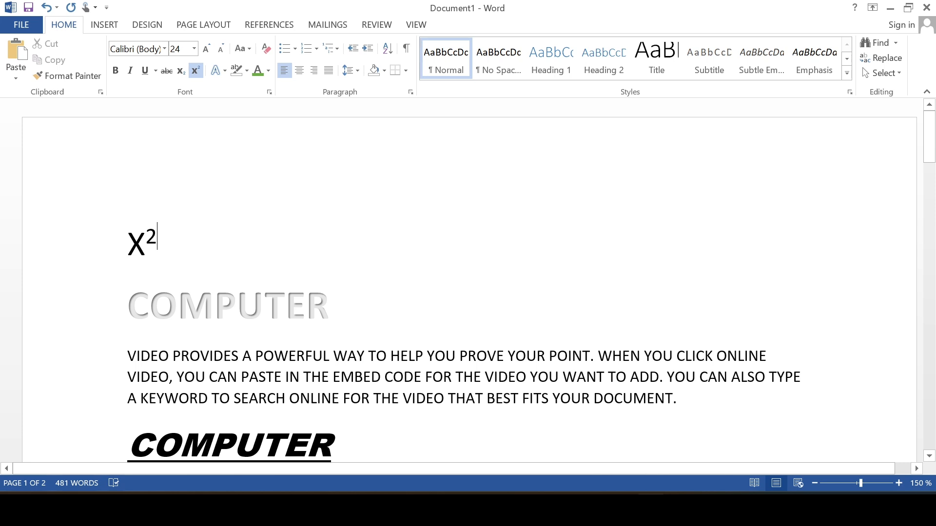
Add a new line below the X² expression containing "H20"
{"action": "left_click_drag", "start_coordinate": [128, 244], "coordinate": [153, 245]}
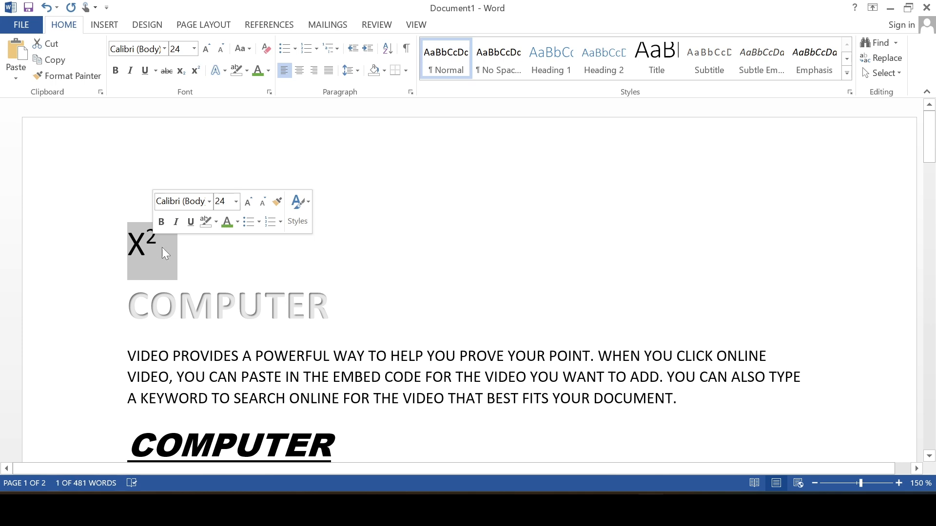
{"action": "left_click", "coordinate": [162, 247]}
{"action": "key", "text": "Return"}
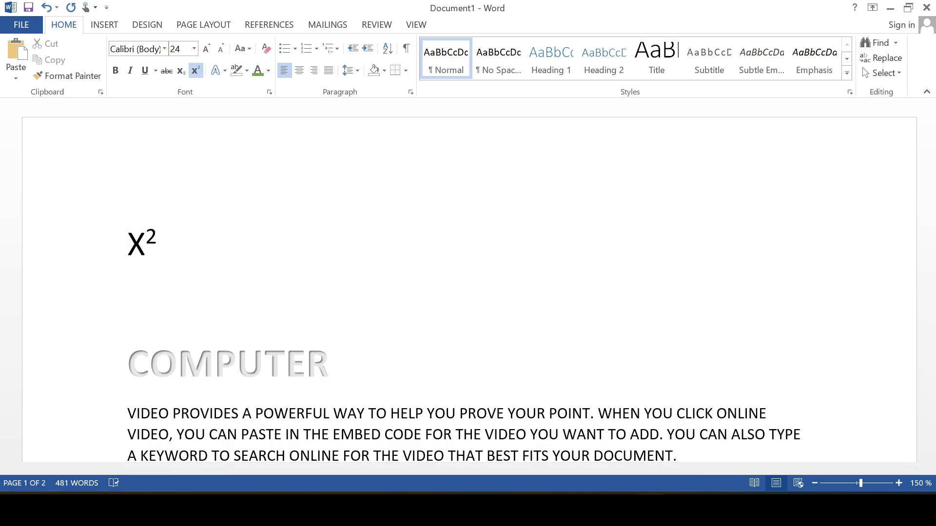
{"action": "type", "text": "Hx"}
{"action": "type", "text": "0"}
{"action": "key", "text": "BackSpace"}
{"action": "key", "text": "BackSpace"}
{"action": "type", "text": "2o"}
{"action": "key", "text": "BackSpace"}
{"action": "type", "text": "0"}
Format the "2" in "H20" as subscript
{"action": "left_click", "coordinate": [153, 294]}
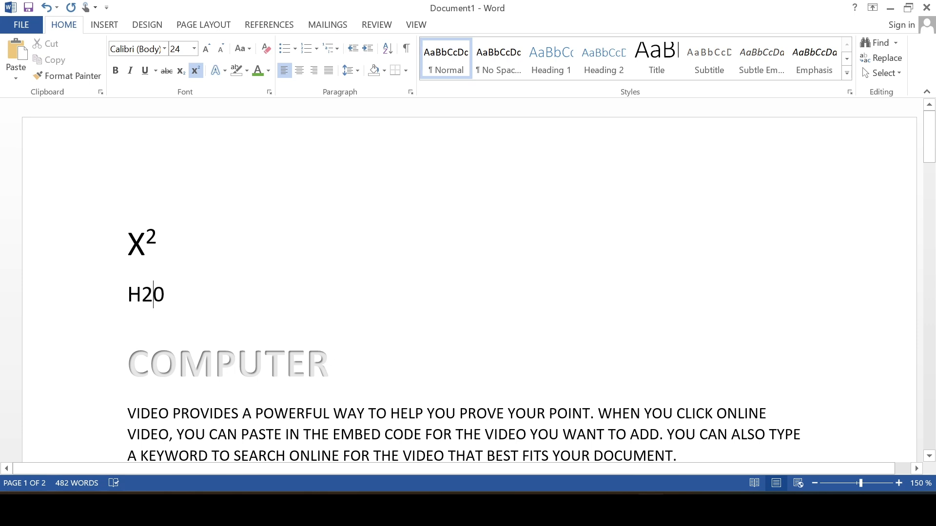
{"action": "left_click", "coordinate": [165, 294]}
{"action": "left_click_drag", "start_coordinate": [153, 294], "coordinate": [140, 294]}
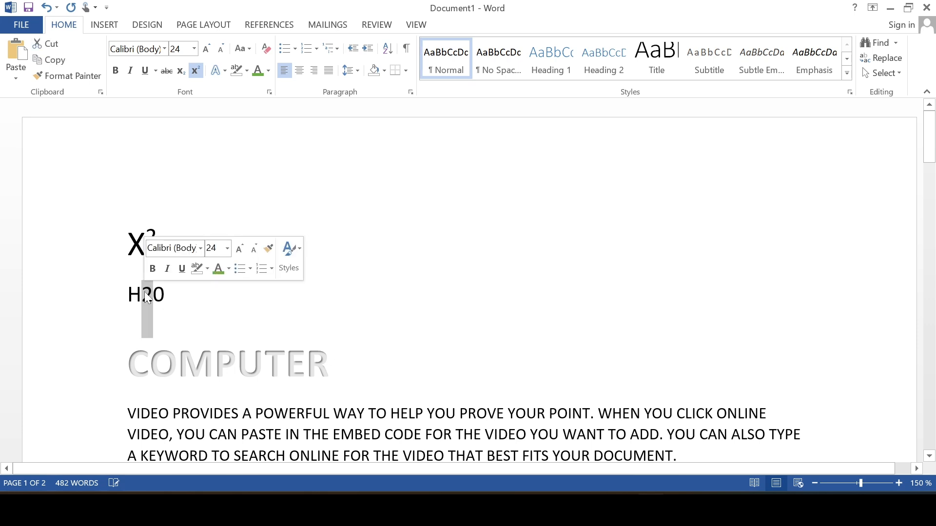
{"action": "left_click", "coordinate": [180, 71]}
{"action": "key", "text": "End"}
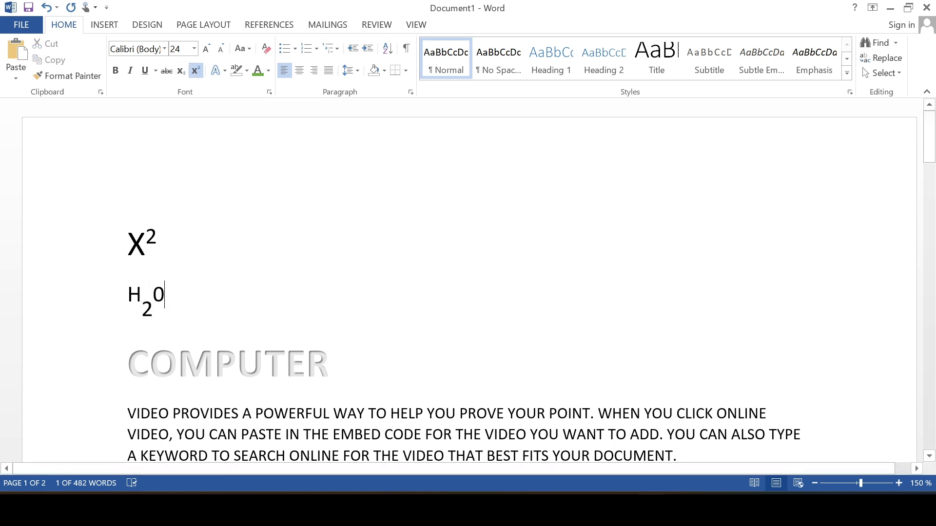
{"action": "left_click", "coordinate": [153, 308]}
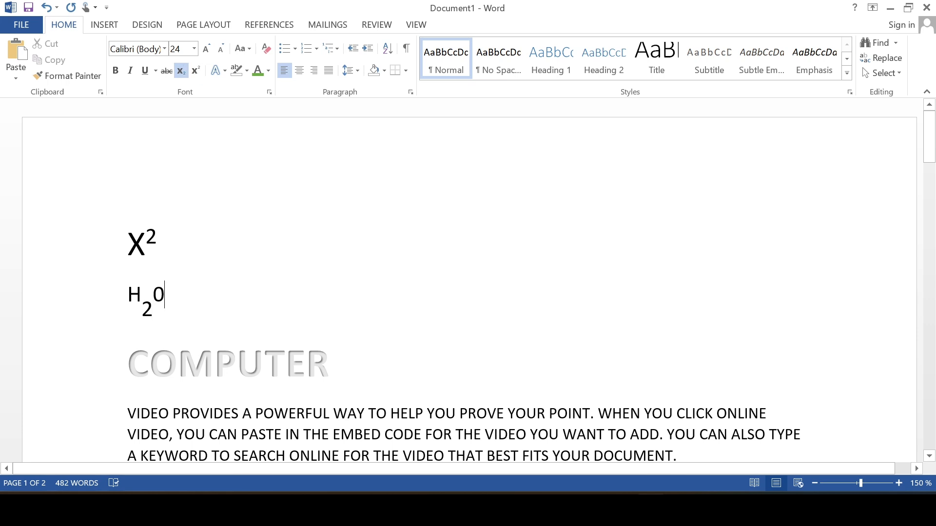
{"action": "triple_click", "coordinate": [157, 300]}
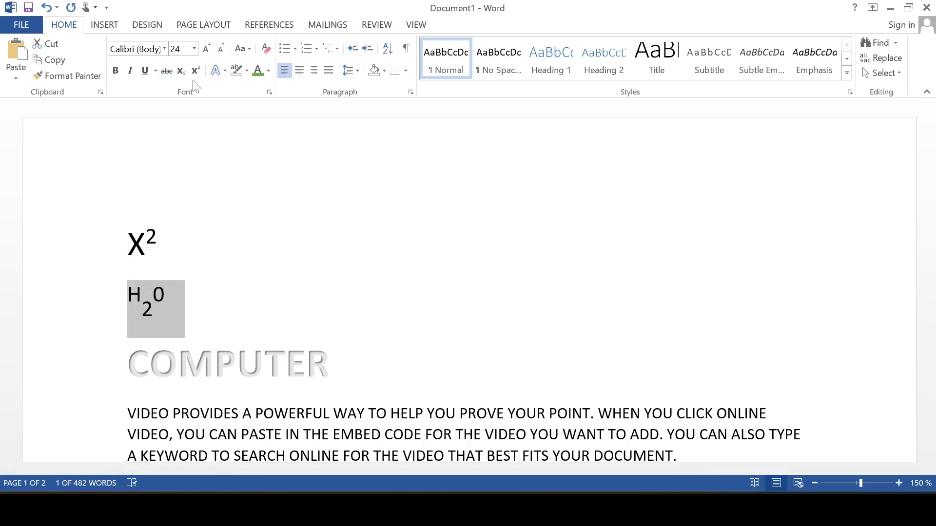
{"action": "left_click", "coordinate": [225, 300]}
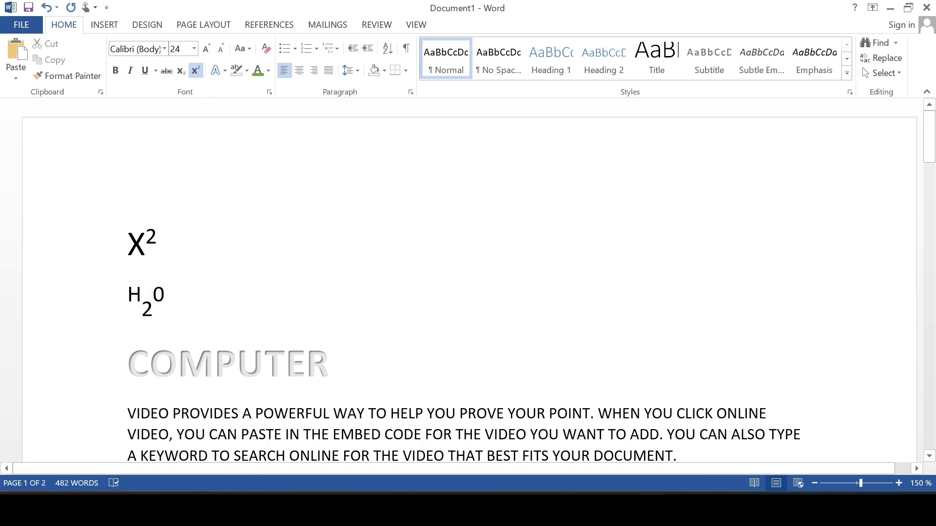
{"action": "key", "text": "Left"}
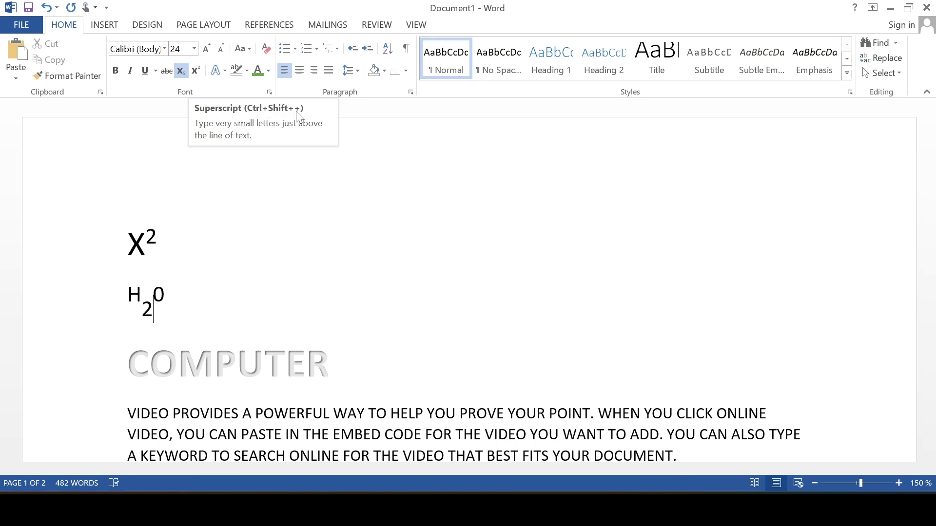
Insert a new line above the X² expression, dismiss the battery notification and enter "Rs 200" on that line
{"action": "left_click", "coordinate": [157, 238]}
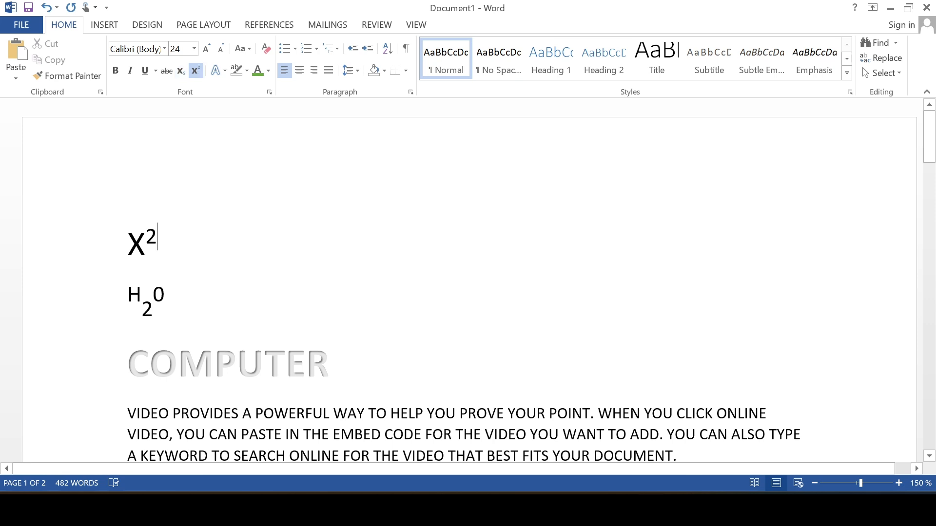
{"action": "key", "text": "Home"}
{"action": "key", "text": "Return"}
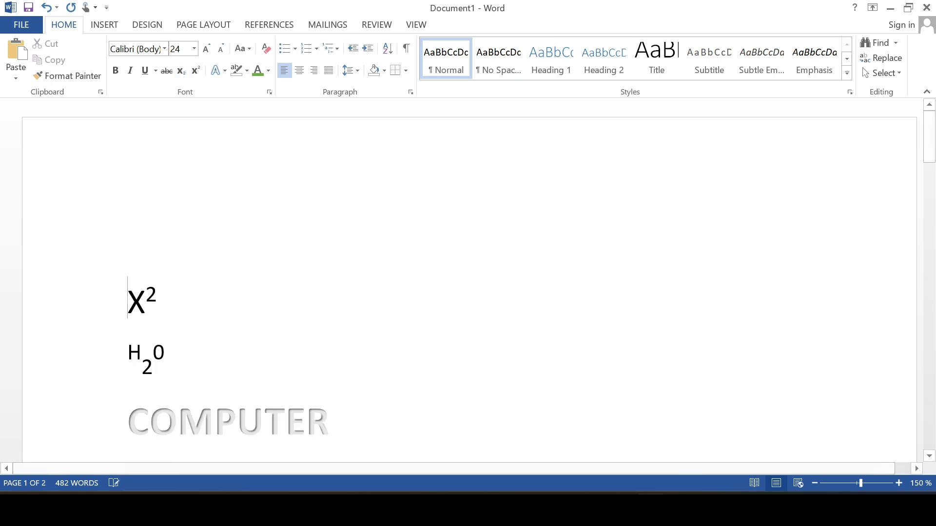
{"action": "key", "text": "Up"}
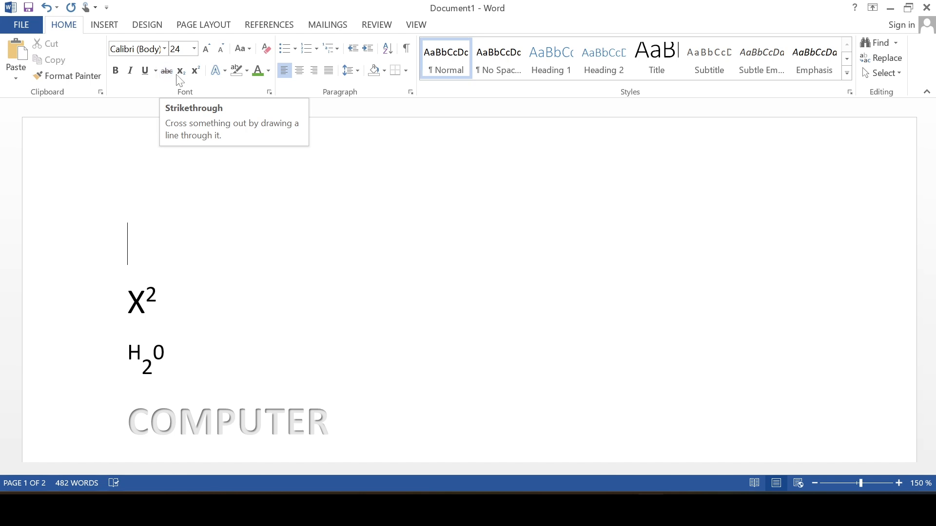
{"action": "left_click", "coordinate": [167, 73]}
{"action": "left_click", "coordinate": [229, 255]}
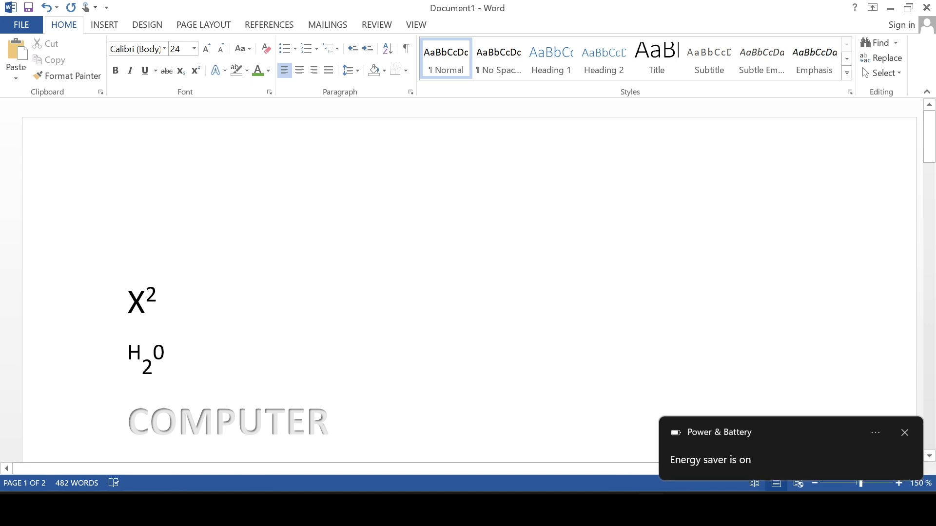
{"action": "left_click", "coordinate": [904, 433]}
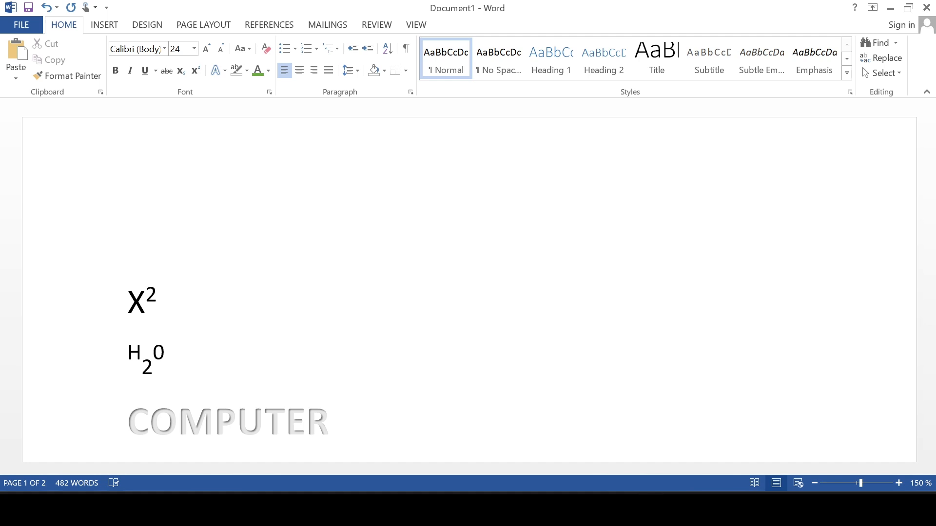
{"action": "type", "text": "Rs 1"}
{"action": "key", "text": "BackSpace"}
{"action": "type", "text": "200"}
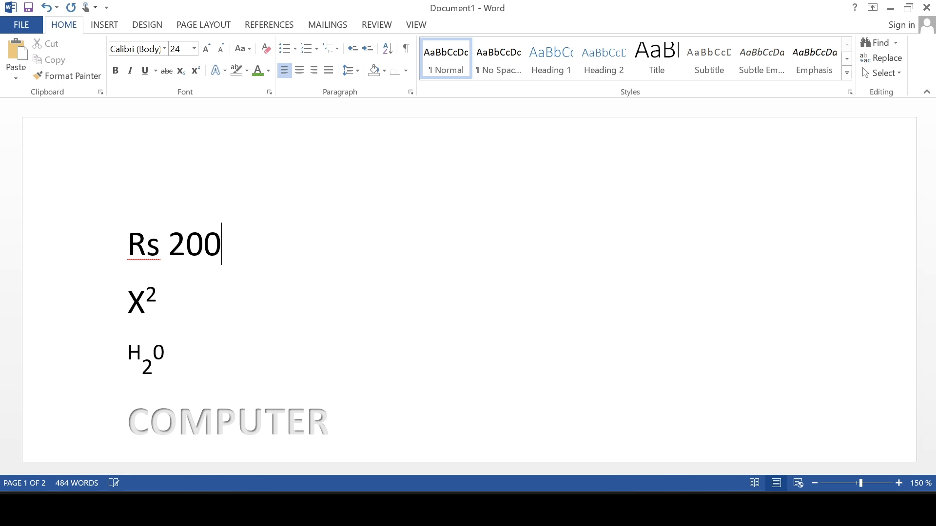
Change the lowercase "s" in "Rs 200" to a capital so it reads "RS 200"
{"action": "key", "text": "Left"}
{"action": "key", "text": "Left"}
{"action": "key", "text": "Left"}
{"action": "key", "text": "Left"}
{"action": "key", "text": "Right"}
{"action": "key", "text": "BackSpace"}
{"action": "type", "text": "S"}
{"action": "key", "text": "Right"}
{"action": "key", "text": "Right"}
{"action": "key", "text": "Right"}
{"action": "key", "text": "Right"}
{"action": "key", "text": "Right"}
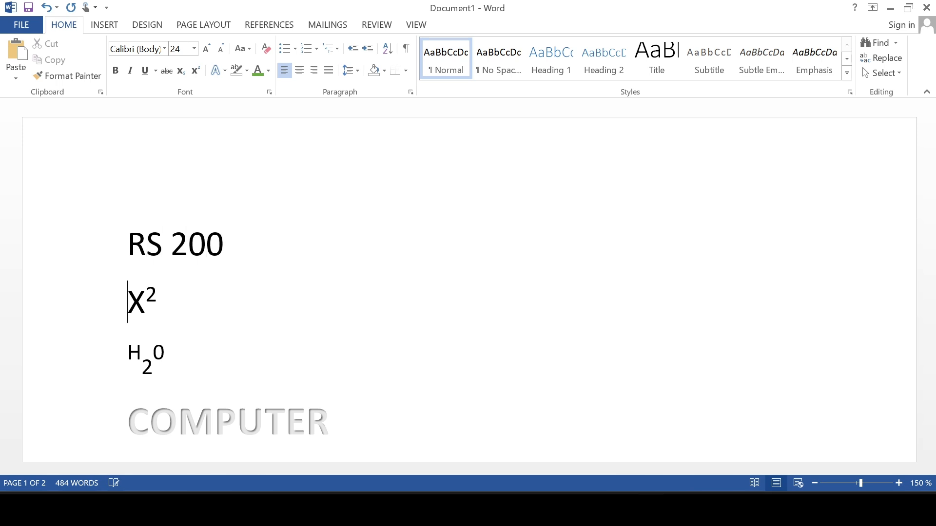
Change the capital "S" in "RS 200" back to lowercase so it reads "Rs 200"
{"action": "key", "text": "Up"}
{"action": "key", "text": "Right"}
{"action": "key", "text": "Right"}
{"action": "key", "text": "BackSpace"}
{"action": "type", "text": "s"}
{"action": "key", "text": "Right"}
{"action": "key", "text": "Right"}
{"action": "key", "text": "Right"}
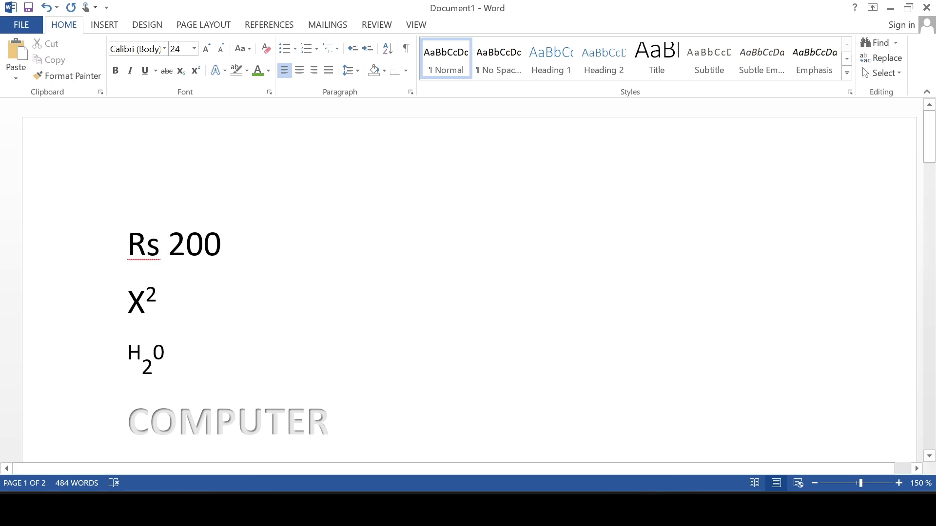
Ignore all spelling errors flagged for the word "Rs" in the document
{"action": "key", "text": "Home"}
{"action": "right_click", "coordinate": [146, 251]}
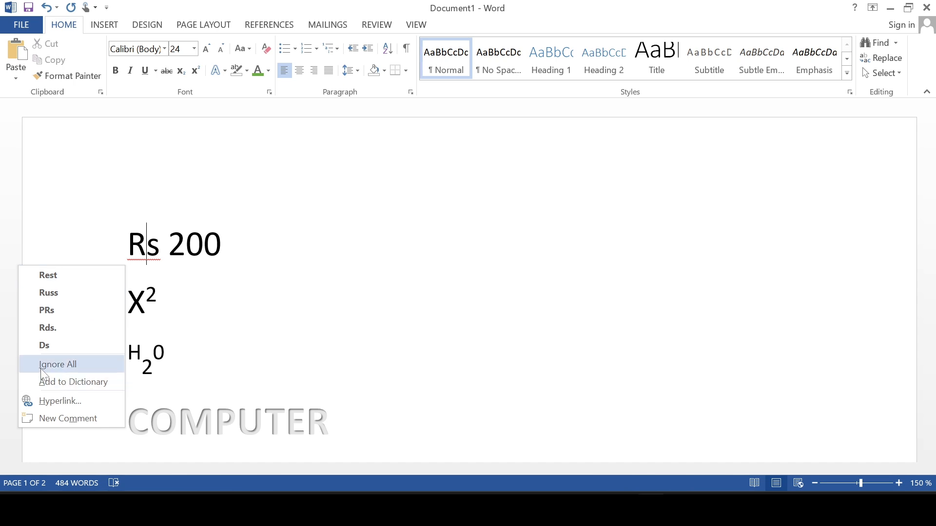
{"action": "left_click", "coordinate": [58, 365]}
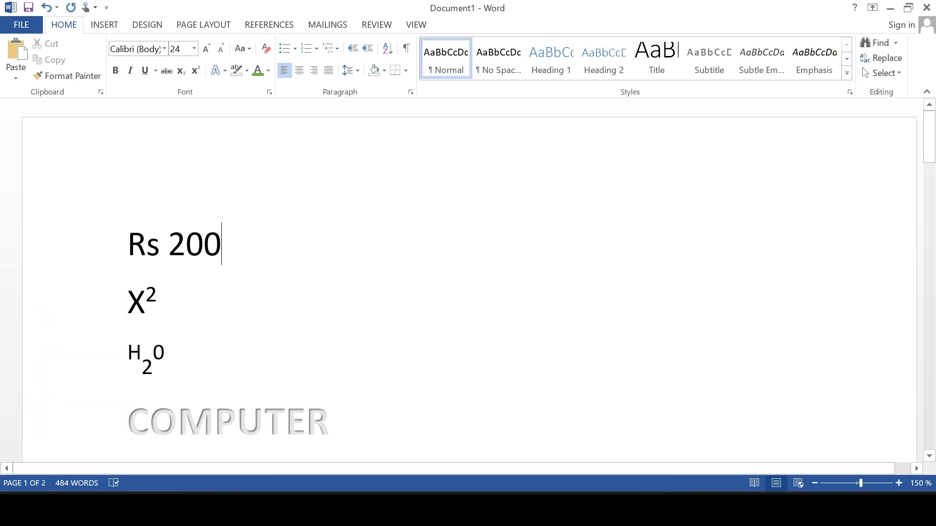
Add two spaces and "Rs 100" after "Rs 200" on the same line
{"action": "type", "text": "200  "}
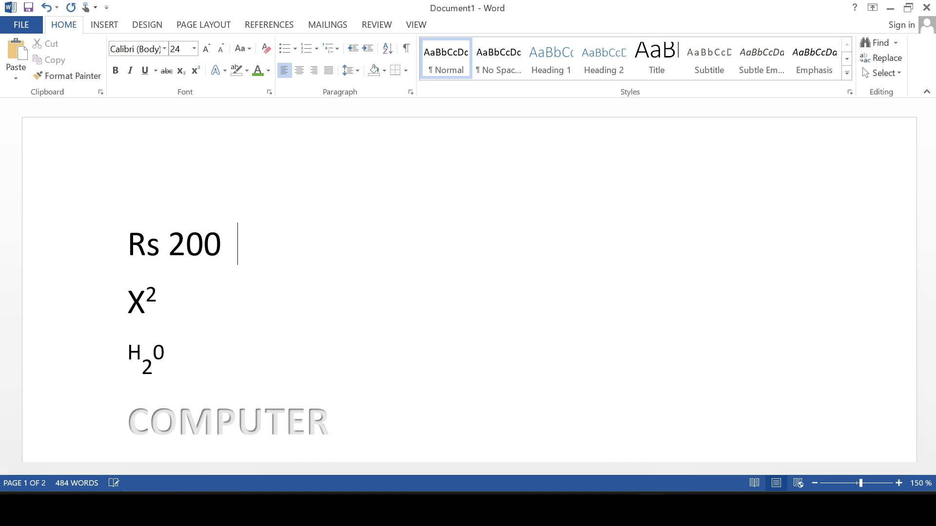
{"action": "type", "text": "Rs "}
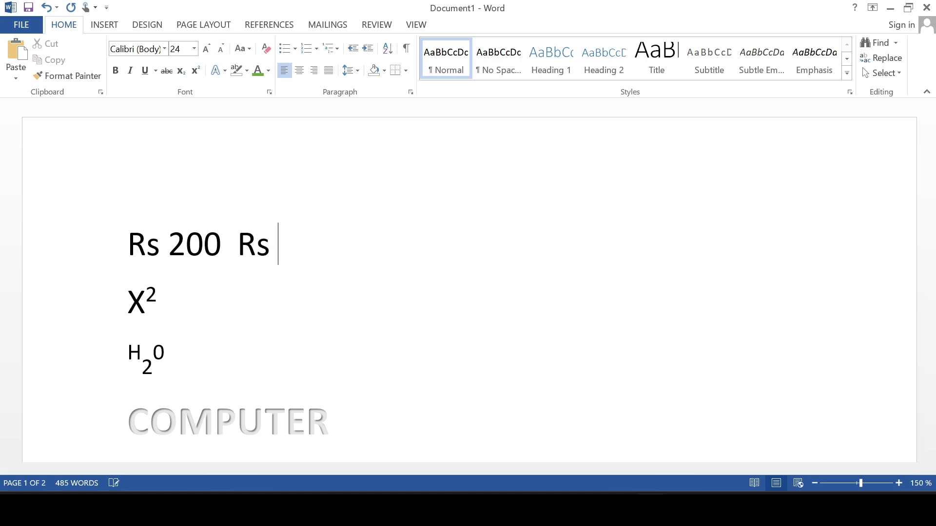
{"action": "type", "text": "100"}
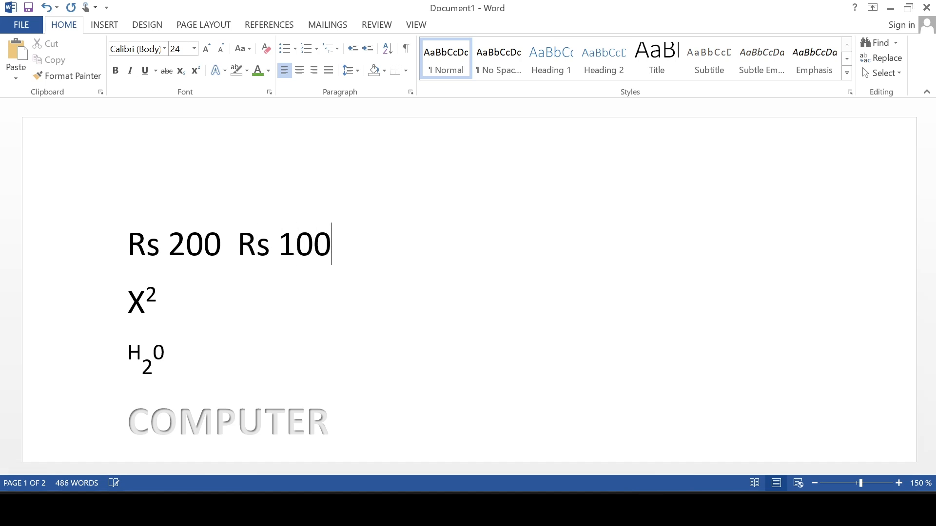
Apply strikethrough to "Rs 200" only, leaving the "Rs 100" price beside it plain
{"action": "key", "text": "Left"}
{"action": "key", "text": "Left"}
{"action": "key", "text": "Left"}
{"action": "left_click", "coordinate": [221, 244]}
{"action": "key", "text": "shift+Left"}
{"action": "key", "text": "shift+Left"}
{"action": "key", "text": "shift+Left"}
{"action": "key", "text": "shift+Left"}
{"action": "key", "text": "shift+Left"}
{"action": "key", "text": "shift+Left"}
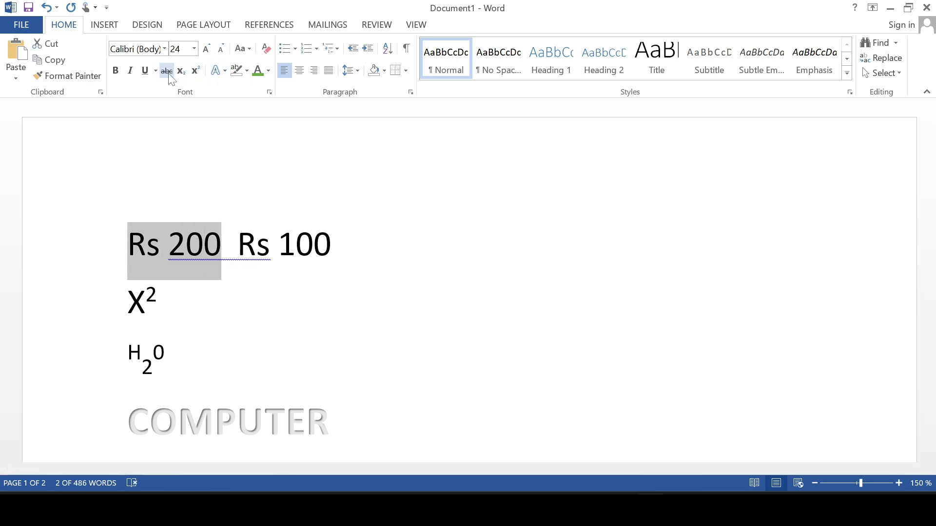
{"action": "left_click", "coordinate": [167, 71]}
{"action": "left_click", "coordinate": [270, 244]}
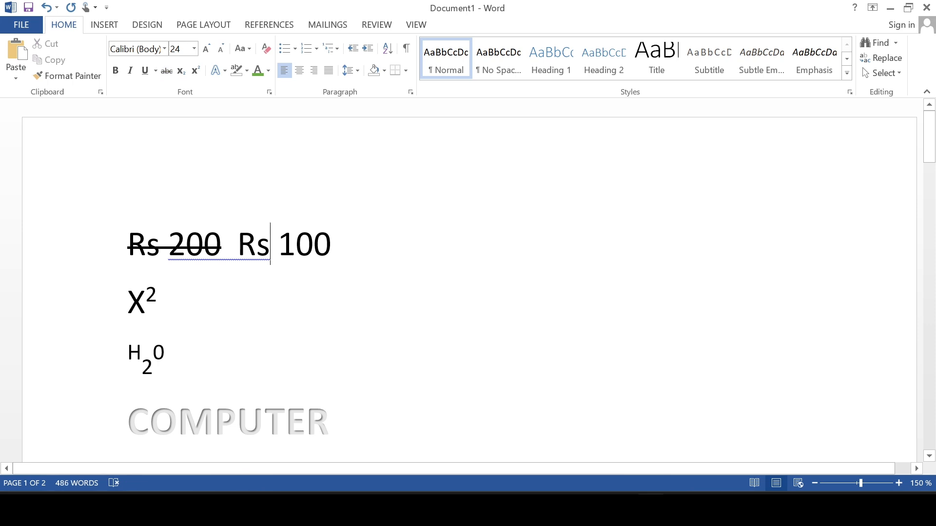
{"action": "left_click_drag", "start_coordinate": [128, 244], "coordinate": [322, 251]}
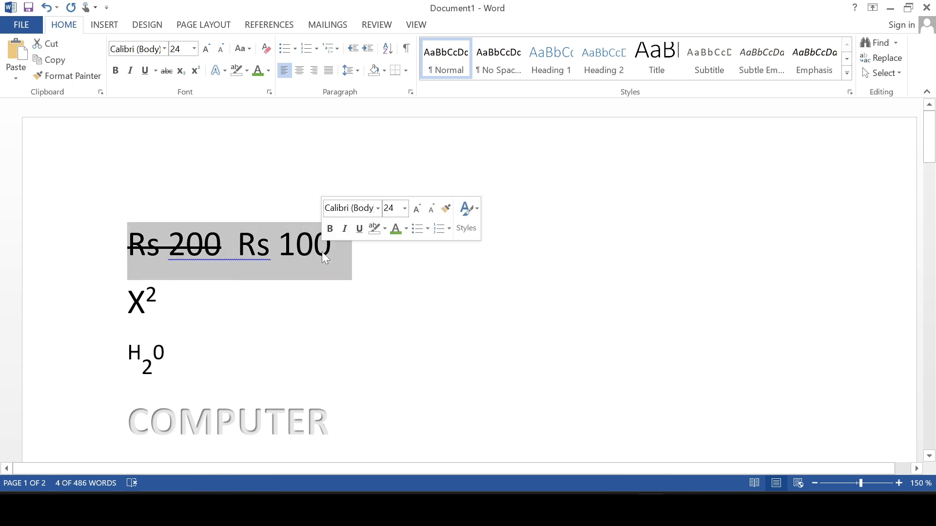
{"action": "left_click", "coordinate": [340, 276]}
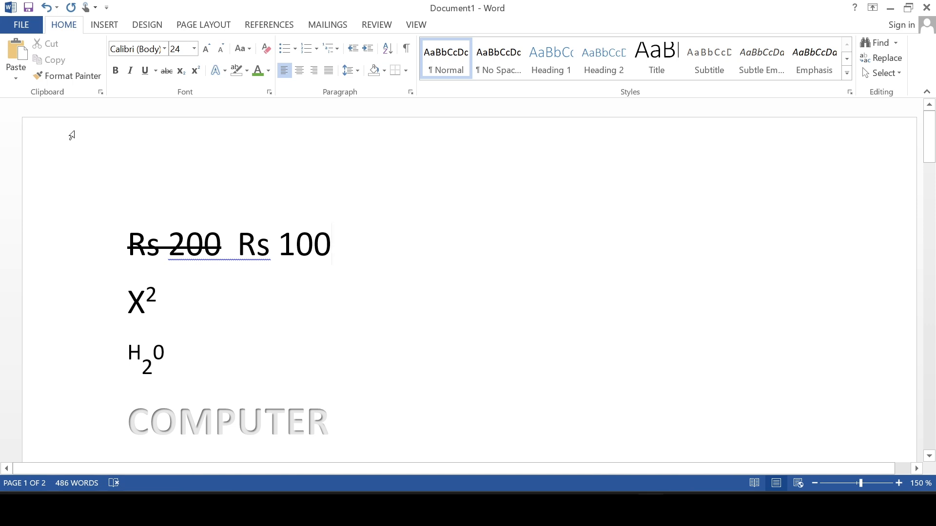
{"action": "scroll", "coordinate": [468, 278], "scroll_direction": "down", "scroll_amount": 3}
{"action": "scroll", "coordinate": [468, 278], "scroll_direction": "down", "scroll_amount": 3}
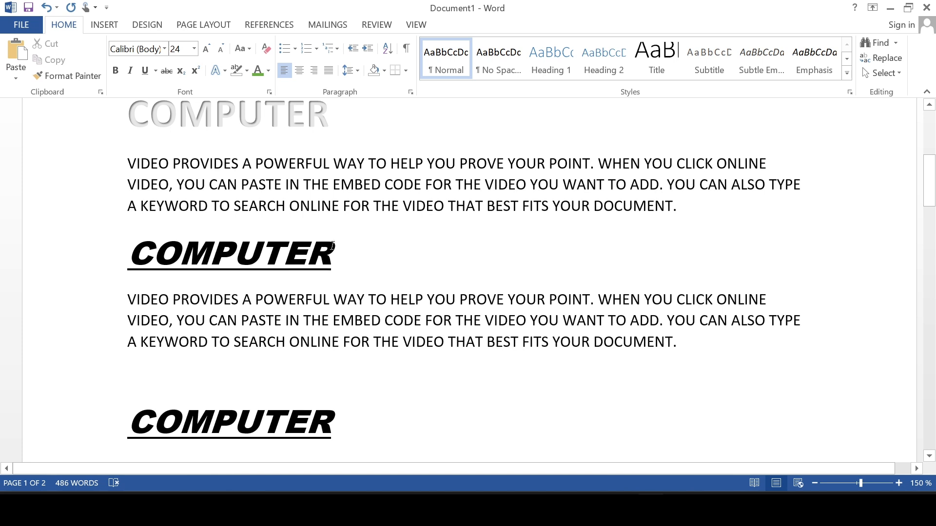
Delete the document's entire content and clear the leftover formatting from the empty line
{"action": "key", "text": "ctrl+a"}
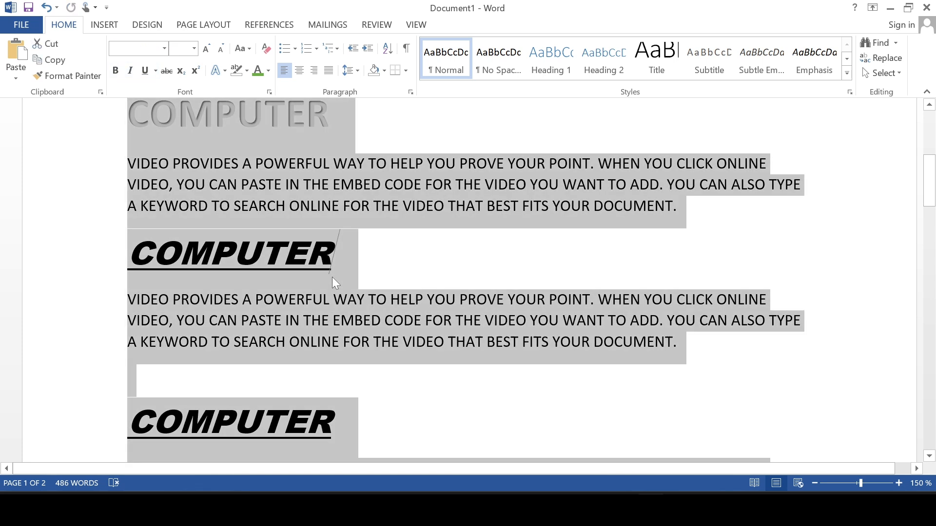
{"action": "key", "text": "Delete"}
{"action": "type", "text": "=ran"}
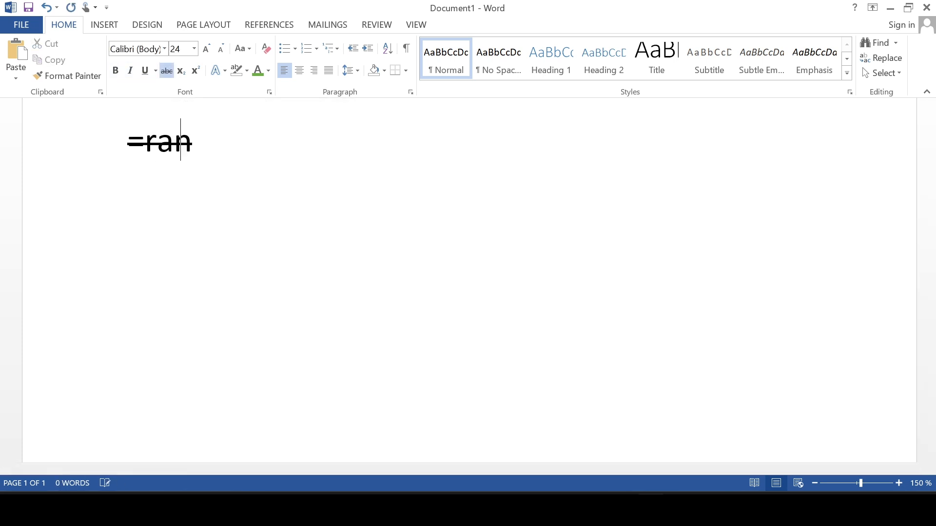
{"action": "key", "text": "BackSpace"}
{"action": "key", "text": "BackSpace"}
{"action": "key", "text": "BackSpace"}
{"action": "key", "text": "BackSpace"}
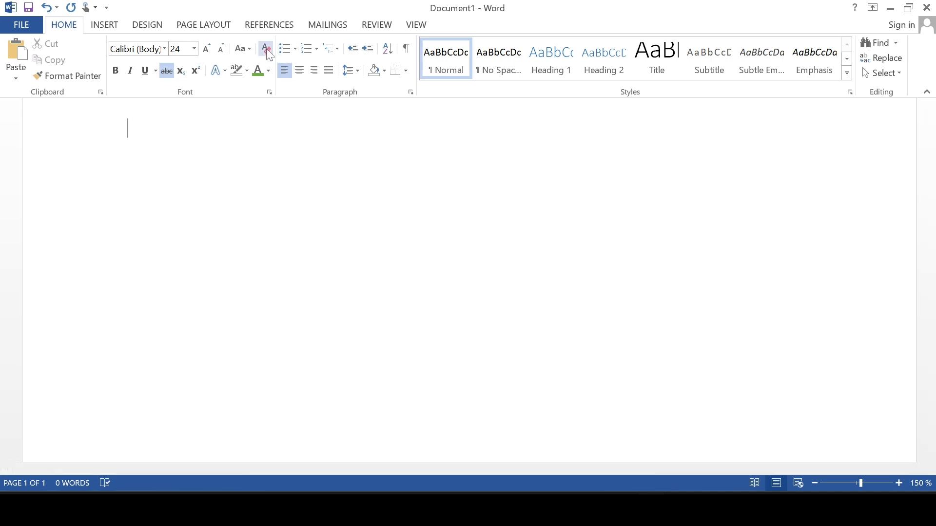
{"action": "left_click", "coordinate": [266, 50]}
Generate one paragraph of sample text with =rand(1)
{"action": "type", "text": "="}
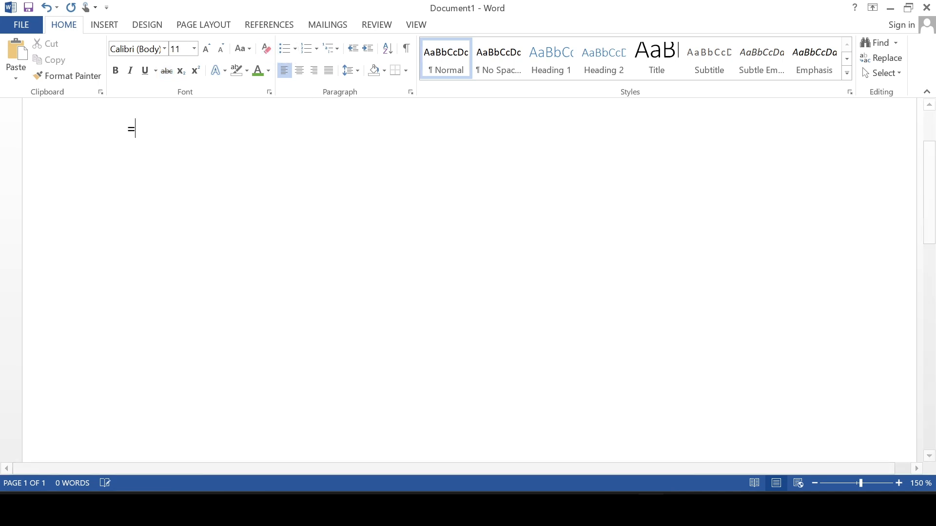
{"action": "type", "text": "rand(1)"}
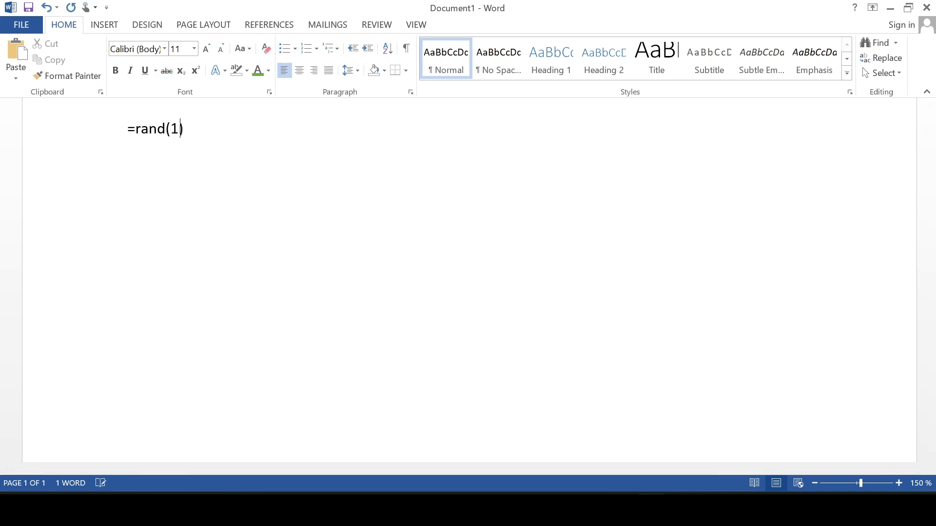
{"action": "key", "text": "Return"}
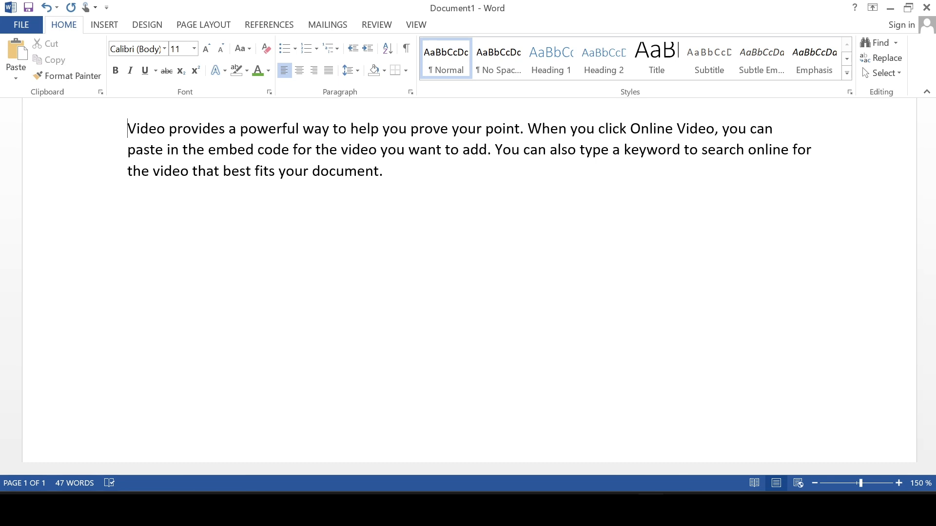
Insert a new line above the sample paragraph and enter the heading "Computer" on it
{"action": "key", "text": "Return"}
{"action": "key", "text": "Up"}
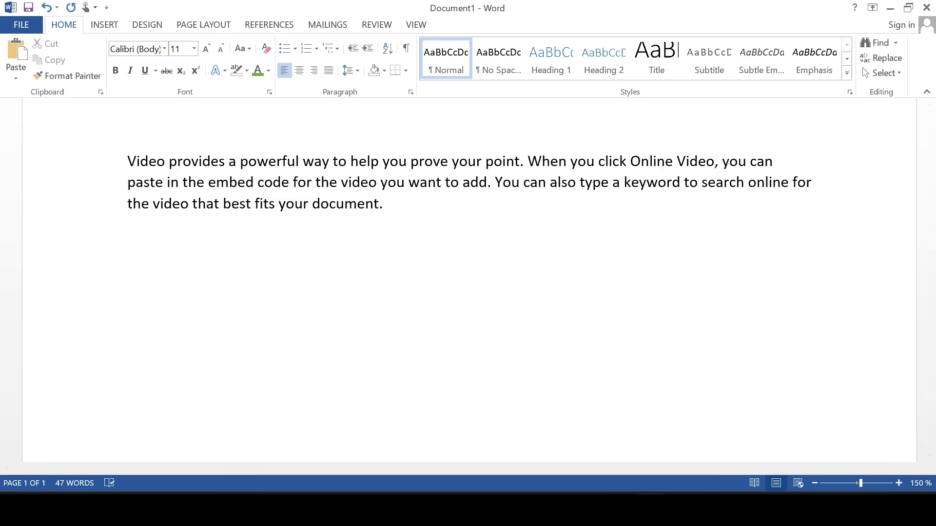
{"action": "key", "text": "Return"}
{"action": "scroll", "coordinate": [468, 280], "scroll_direction": "up", "scroll_amount": 1}
{"action": "type", "text": "Copu"}
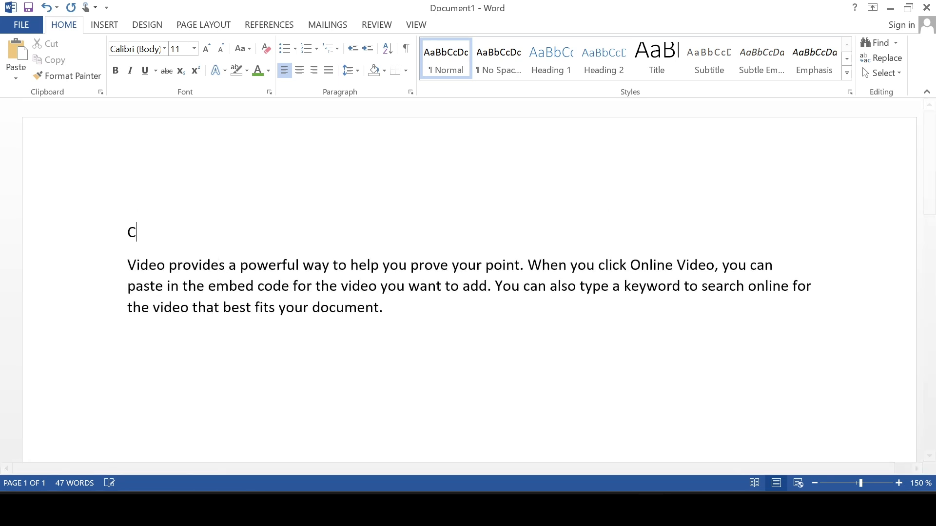
{"action": "key", "text": "BackSpace"}
{"action": "key", "text": "BackSpace"}
{"action": "type", "text": "mputer"}
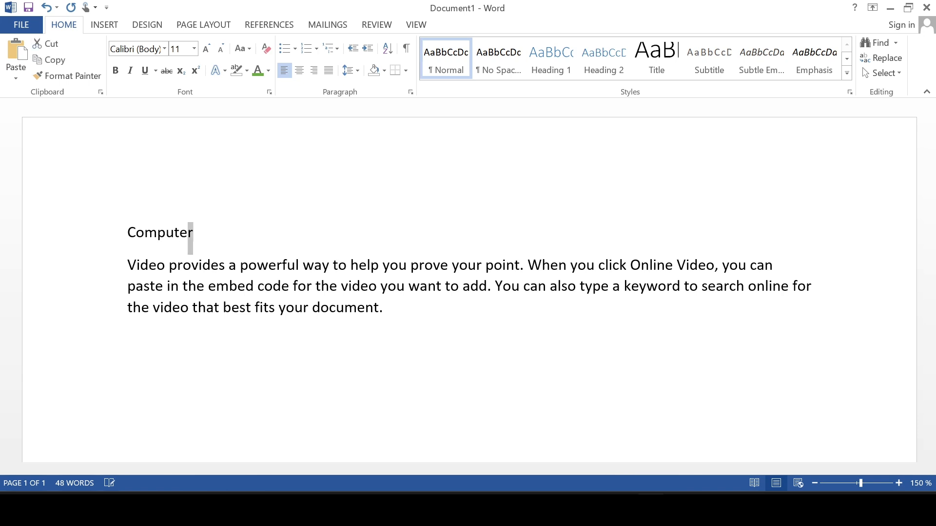
Make the "Computer" heading bold and underlined
{"action": "key", "text": "shift+Left"}
{"action": "key", "text": "shift+Left"}
{"action": "key", "text": "shift+Left"}
{"action": "key", "text": "shift+Left"}
{"action": "key", "text": "shift+Left"}
{"action": "key", "text": "shift+Left"}
{"action": "key", "text": "shift+Left"}
{"action": "key", "text": "shift+Left"}
{"action": "key", "text": "ctrl+b"}
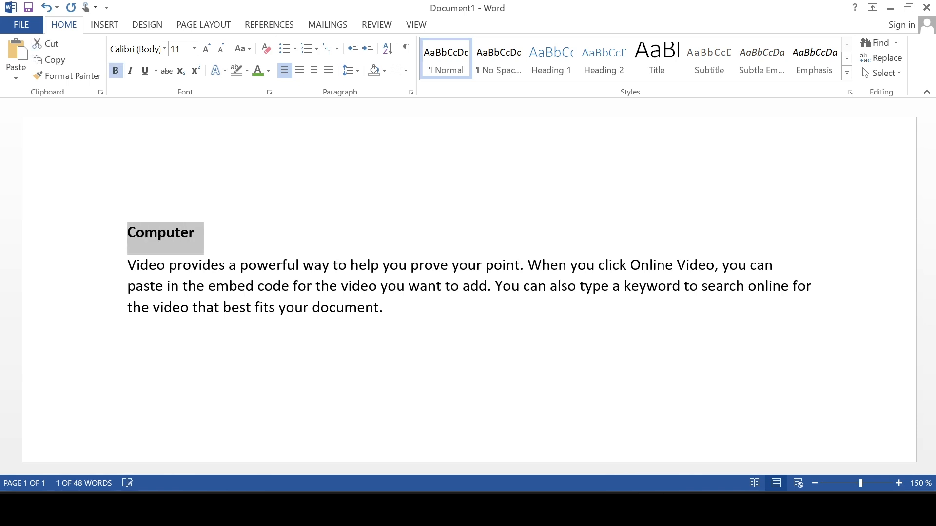
{"action": "key", "text": "ctrl+u"}
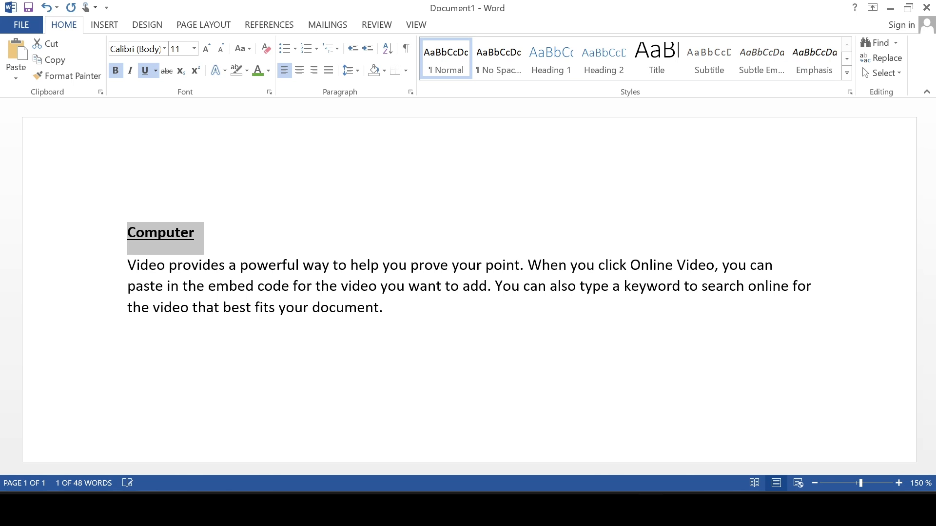
Enlarge the "Computer" heading to font size 22 and color it with the darker theme blue
{"action": "left_click", "coordinate": [207, 48]}
{"action": "left_click", "coordinate": [206, 49]}
{"action": "left_click", "coordinate": [206, 49]}
{"action": "left_click", "coordinate": [206, 48]}
{"action": "left_click", "coordinate": [206, 49]}
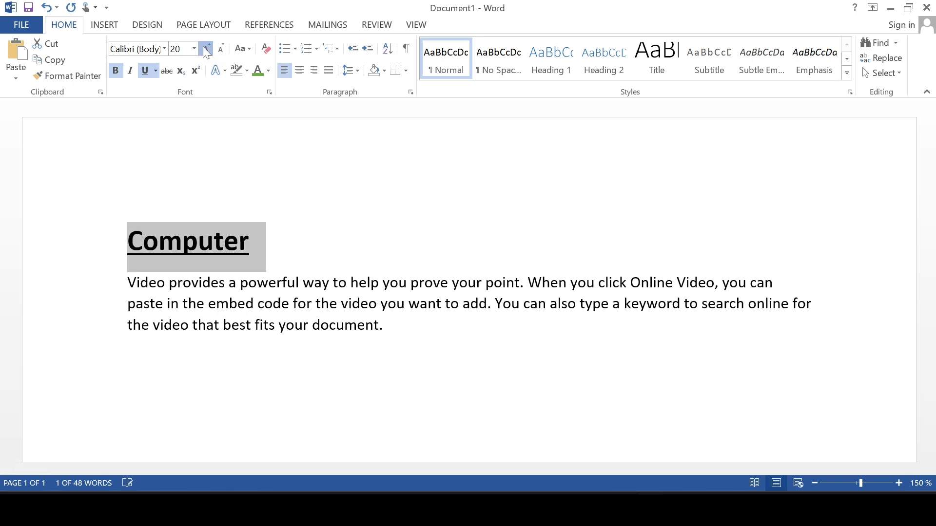
{"action": "left_click", "coordinate": [206, 48]}
{"action": "left_click", "coordinate": [268, 71]}
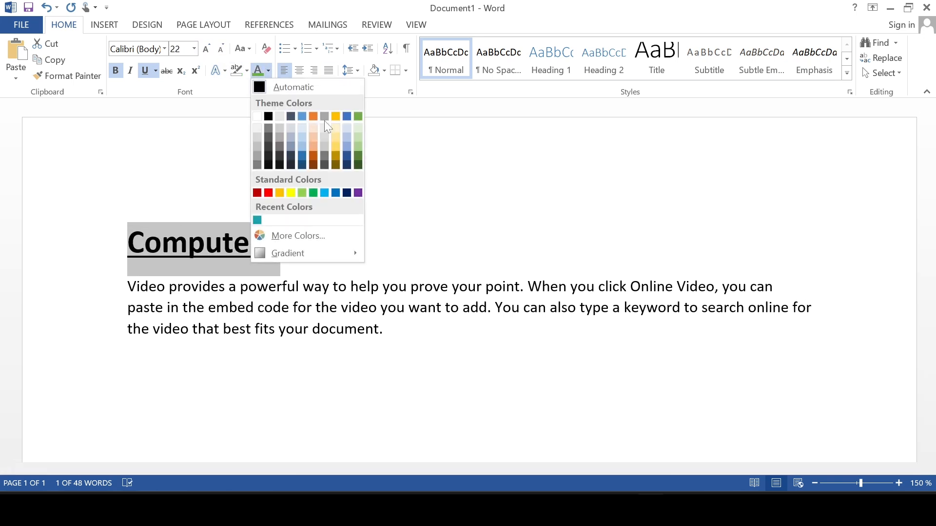
{"action": "left_click", "coordinate": [347, 116]}
{"action": "left_click", "coordinate": [300, 264]}
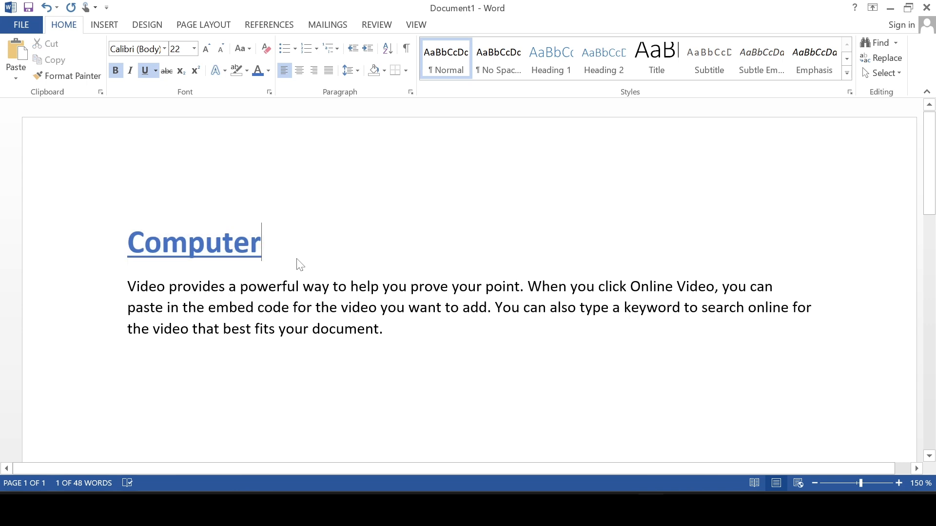
Copy the sample paragraph and paste five copies of it below the original
{"action": "left_click_drag", "start_coordinate": [385, 329], "coordinate": [86, 296]}
{"action": "key", "text": "ctrl+c"}
{"action": "key", "text": "Down"}
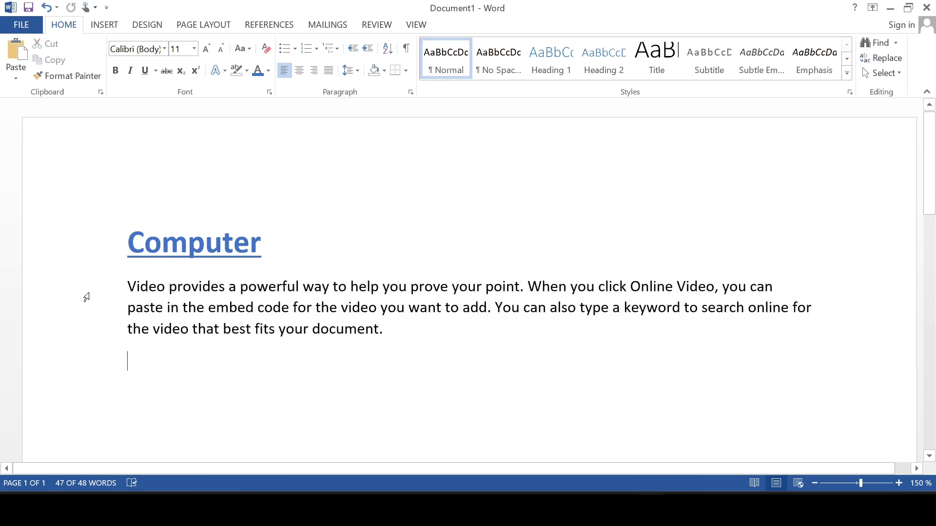
{"action": "key", "text": "Return"}
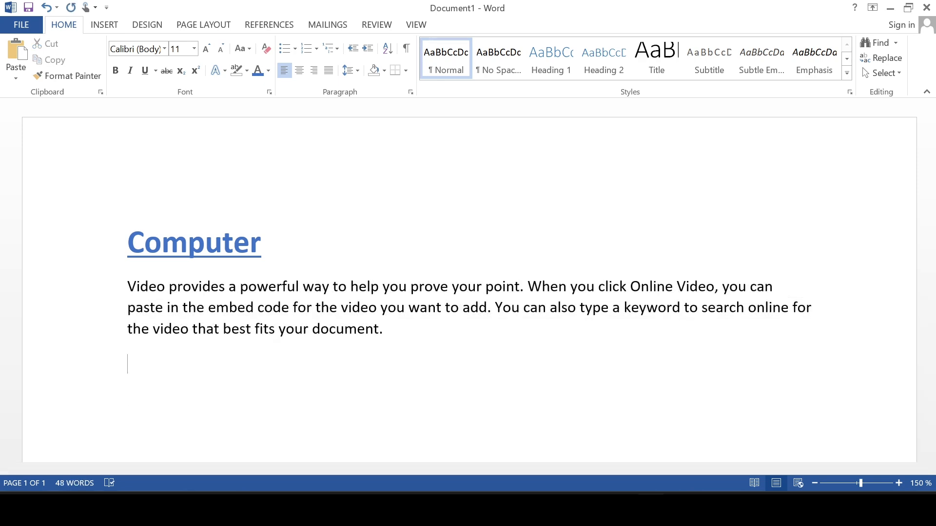
{"action": "key", "text": "ctrl+v"}
{"action": "key", "text": "ctrl+v"}
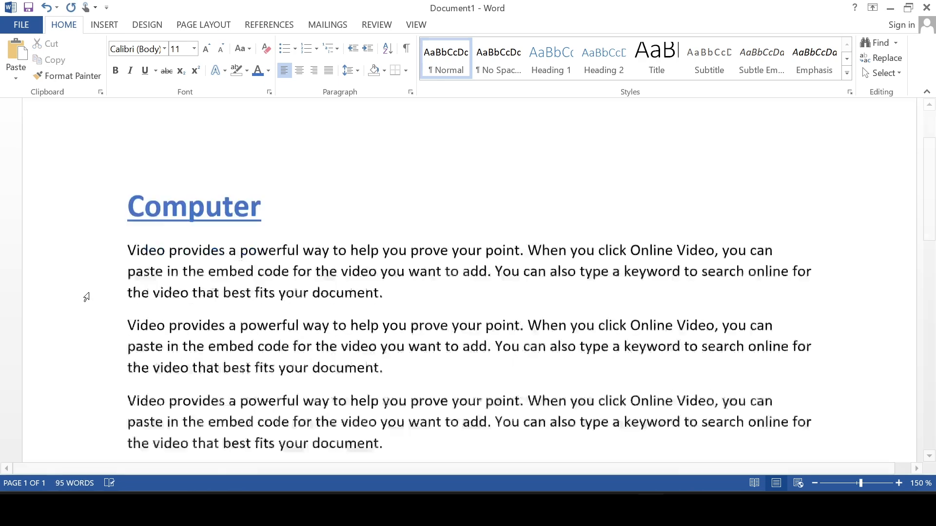
{"action": "key", "text": "ctrl+v"}
{"action": "key", "text": "ctrl+v"}
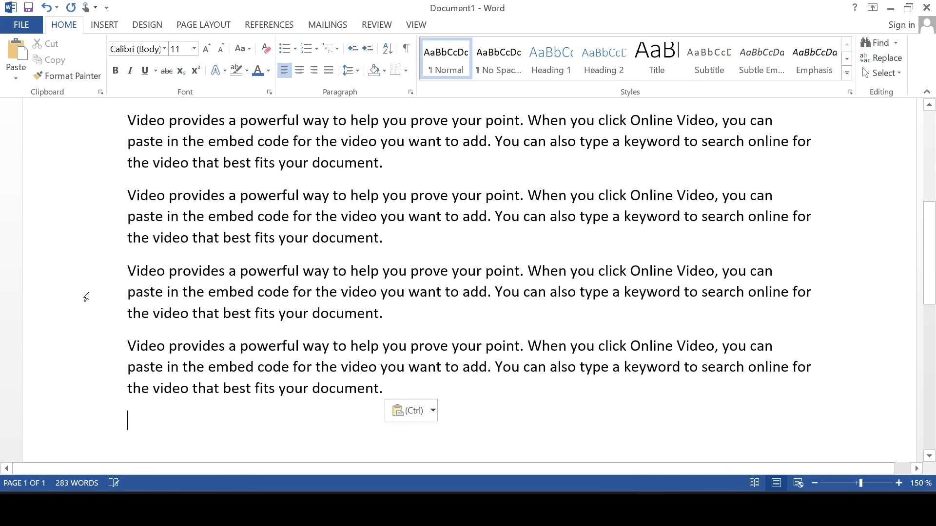
Add the plain heading "LCD" on its own line above the second paragraph
{"action": "scroll", "coordinate": [468, 278], "scroll_direction": "up", "scroll_amount": 5}
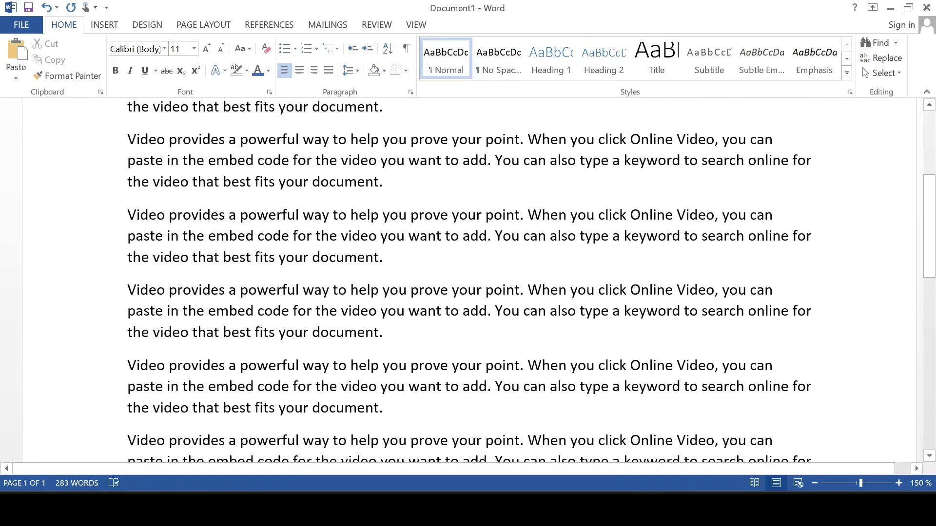
{"action": "scroll", "coordinate": [468, 278], "scroll_direction": "up", "scroll_amount": 3}
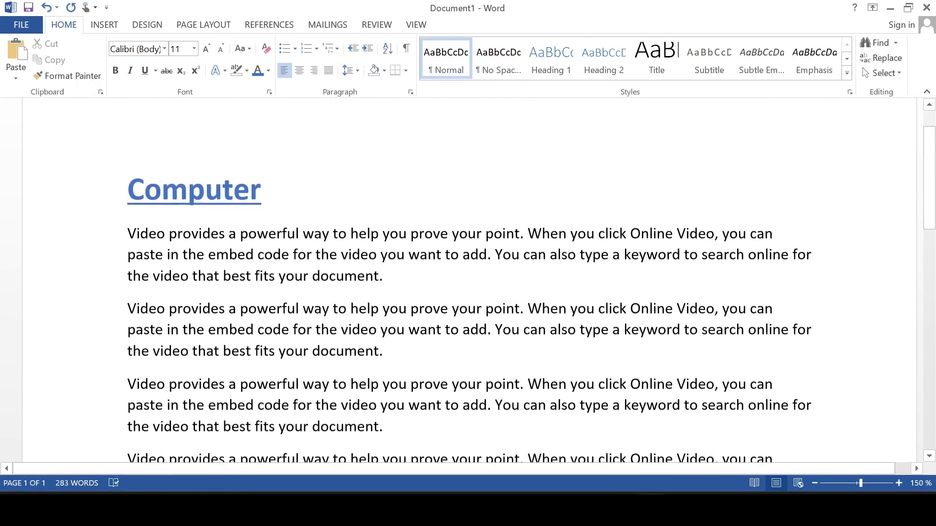
{"action": "left_click", "coordinate": [128, 310]}
{"action": "key", "text": "Return"}
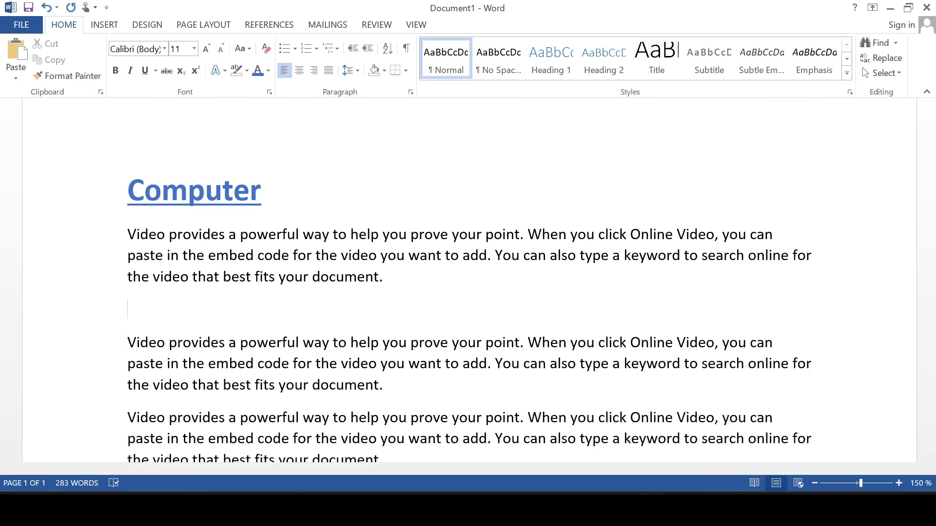
{"action": "type", "text": "LCD"}
Add the plain heading "Mouse" on its own line above the third paragraph
{"action": "left_click", "coordinate": [127, 416]}
{"action": "key", "text": "Return"}
{"action": "key", "text": "Up"}
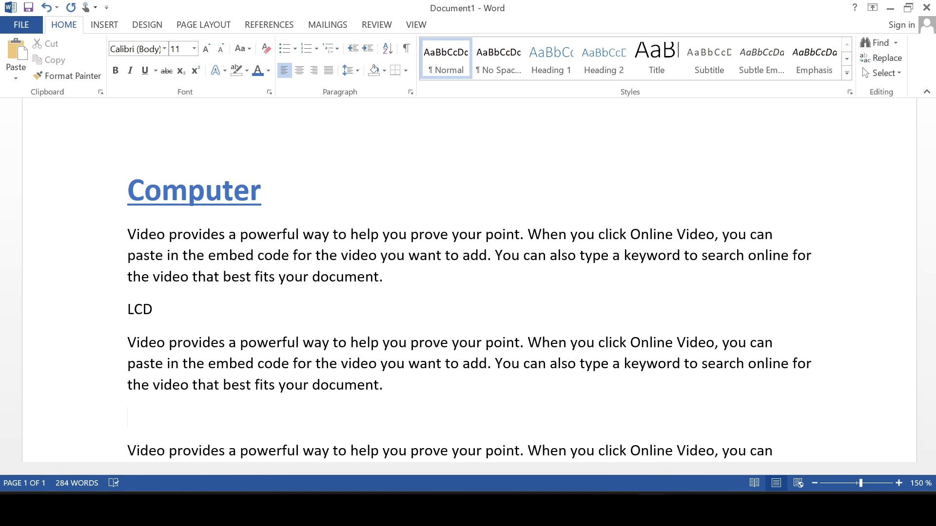
{"action": "type", "text": "Mouse"}
Add the plain heading "Keyboard" on its own line above the fifth paragraph
{"action": "scroll", "coordinate": [171, 452], "scroll_direction": "down", "scroll_amount": 1}
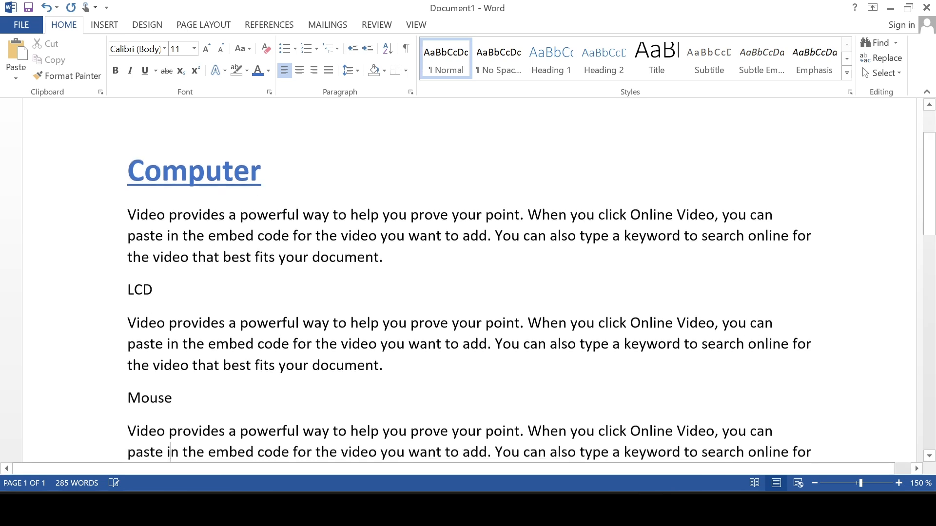
{"action": "scroll", "coordinate": [164, 451], "scroll_direction": "down", "scroll_amount": 2}
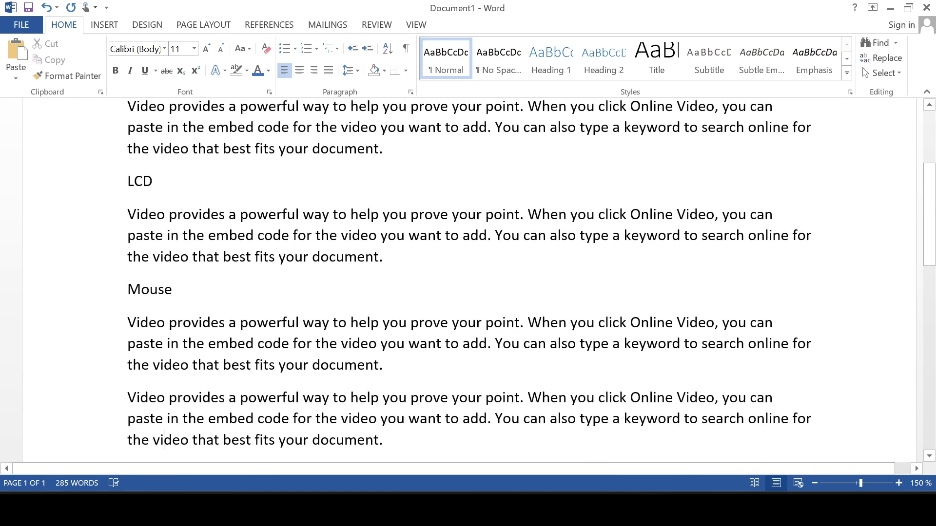
{"action": "scroll", "coordinate": [128, 438], "scroll_direction": "down", "scroll_amount": 1}
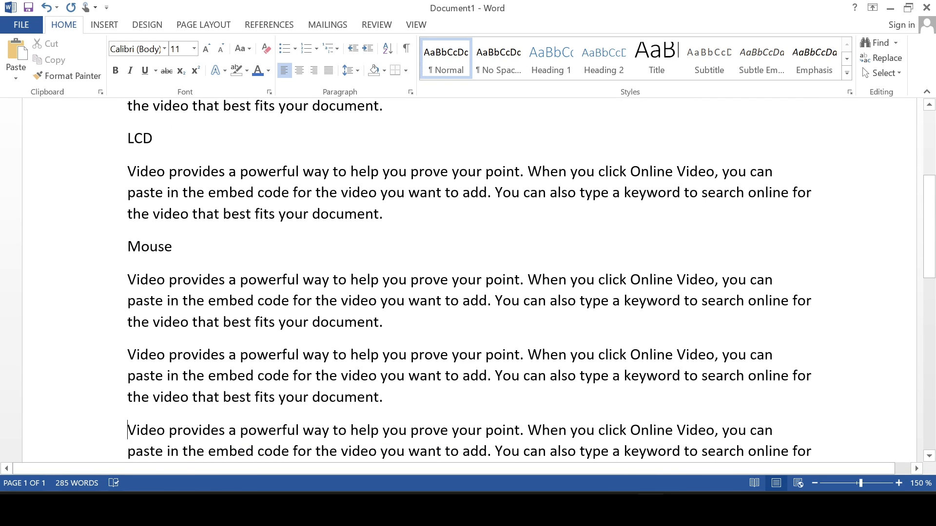
{"action": "key", "text": "Return"}
{"action": "key", "text": "Up"}
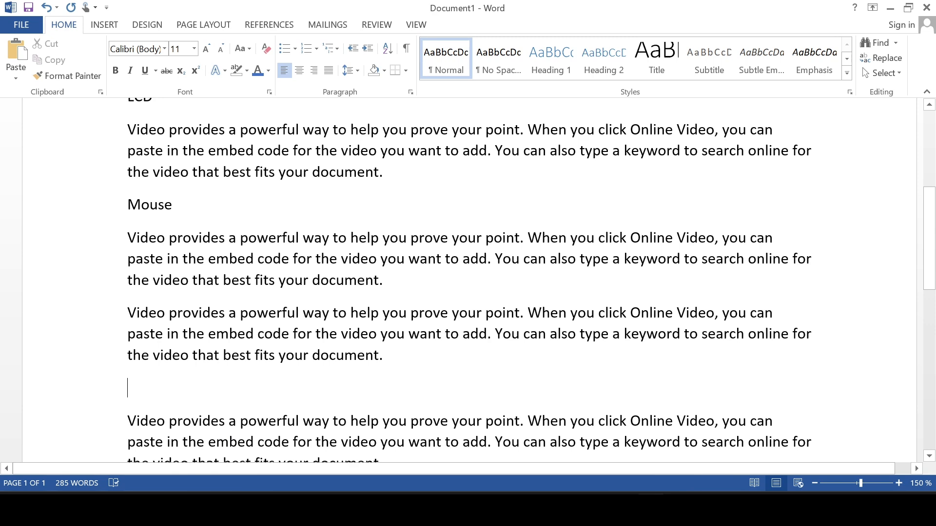
{"action": "type", "text": "Key"}
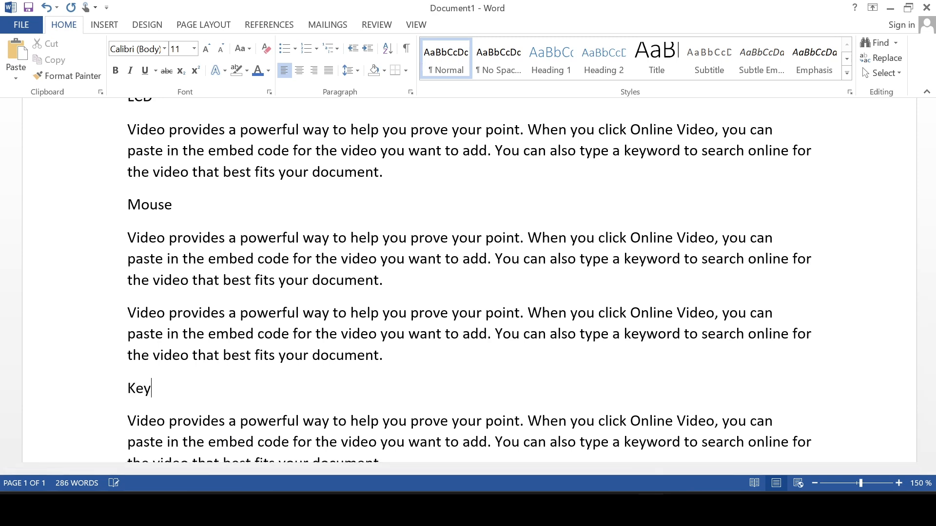
{"action": "type", "text": "board"}
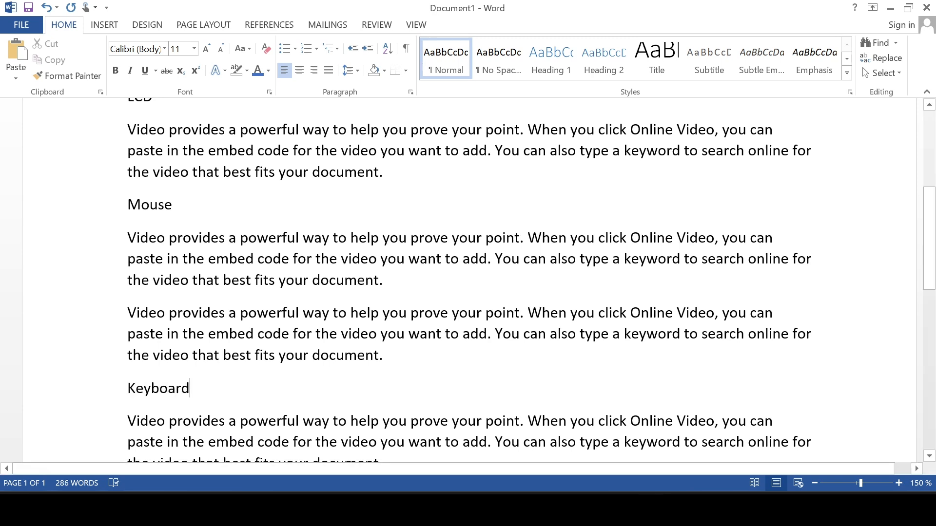
Compare the plain "LCD" heading with the font formatting of the "Computer" heading
{"action": "scroll", "coordinate": [468, 281], "scroll_direction": "up", "scroll_amount": 3}
{"action": "scroll", "coordinate": [468, 281], "scroll_direction": "up", "scroll_amount": 3}
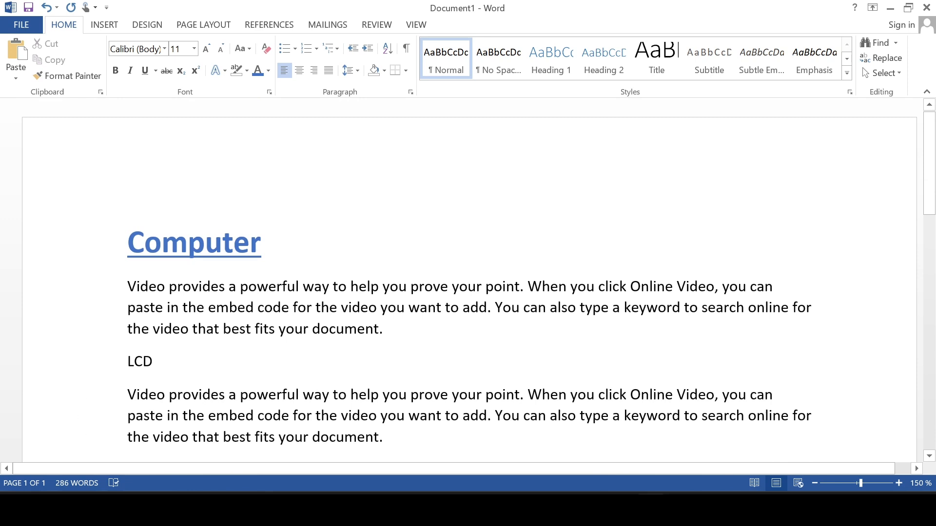
{"action": "triple_click", "coordinate": [140, 361]}
{"action": "scroll", "coordinate": [468, 281], "scroll_direction": "down", "scroll_amount": 1}
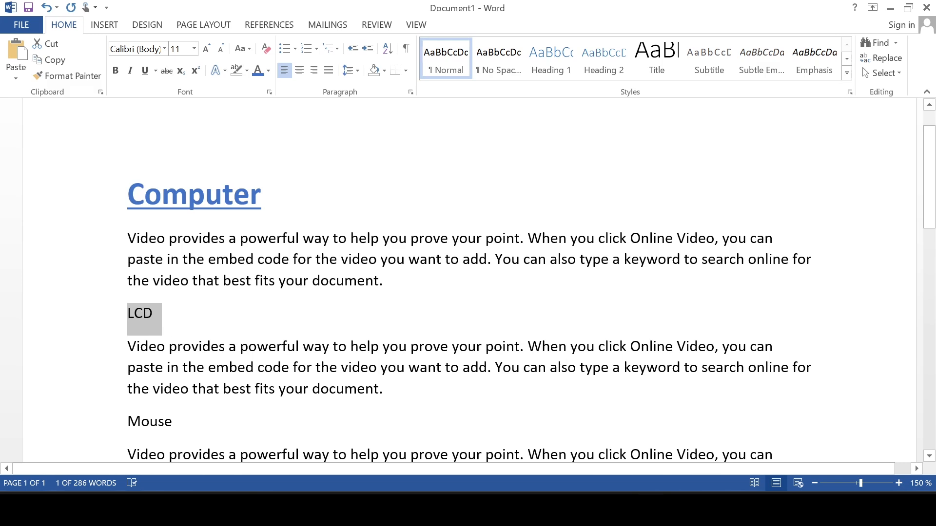
{"action": "scroll", "coordinate": [468, 281], "scroll_direction": "up", "scroll_amount": 1}
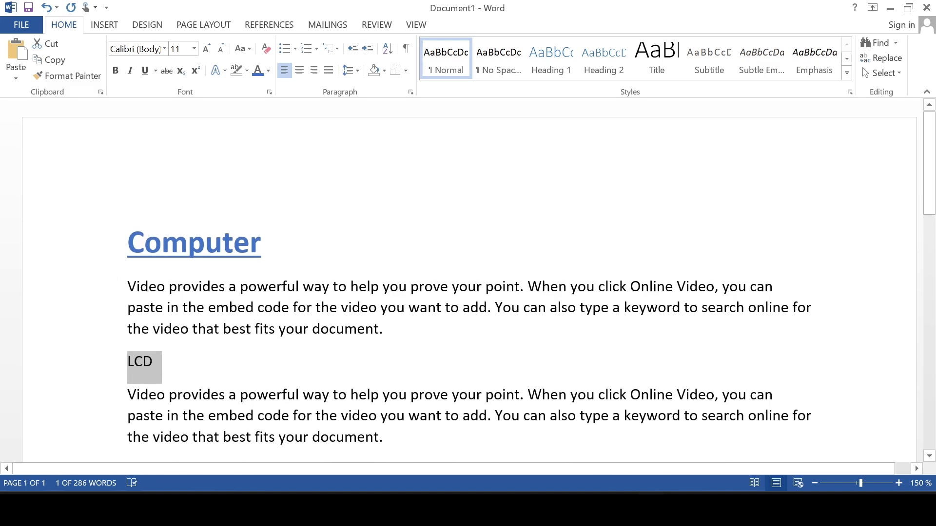
{"action": "left_click_drag", "start_coordinate": [127, 242], "coordinate": [281, 244]}
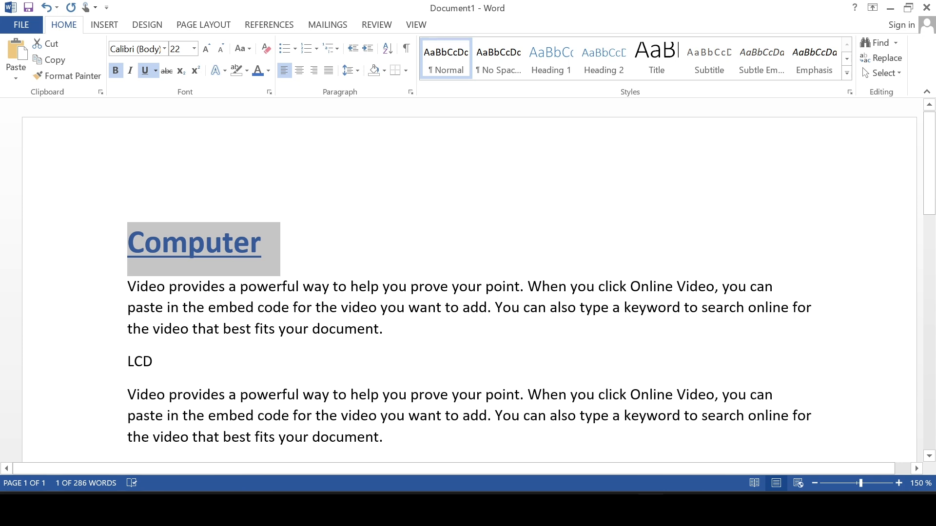
Enlarge the "LCD" heading to font size 20 and apply the blue font color used for "Computer"
{"action": "left_click_drag", "start_coordinate": [154, 363], "coordinate": [126, 363]}
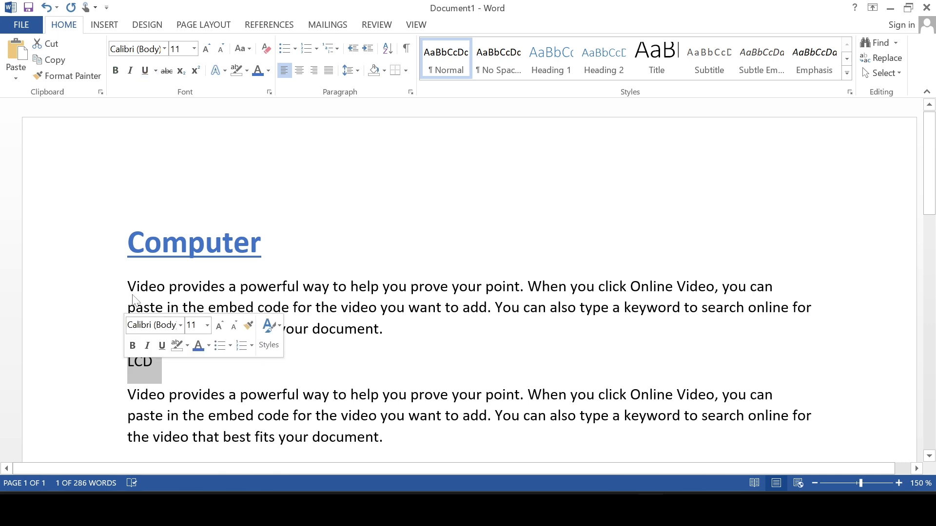
{"action": "left_click", "coordinate": [207, 49]}
{"action": "left_click", "coordinate": [208, 50]}
{"action": "left_click", "coordinate": [207, 50]}
{"action": "left_click", "coordinate": [208, 49]}
{"action": "left_click", "coordinate": [208, 49]}
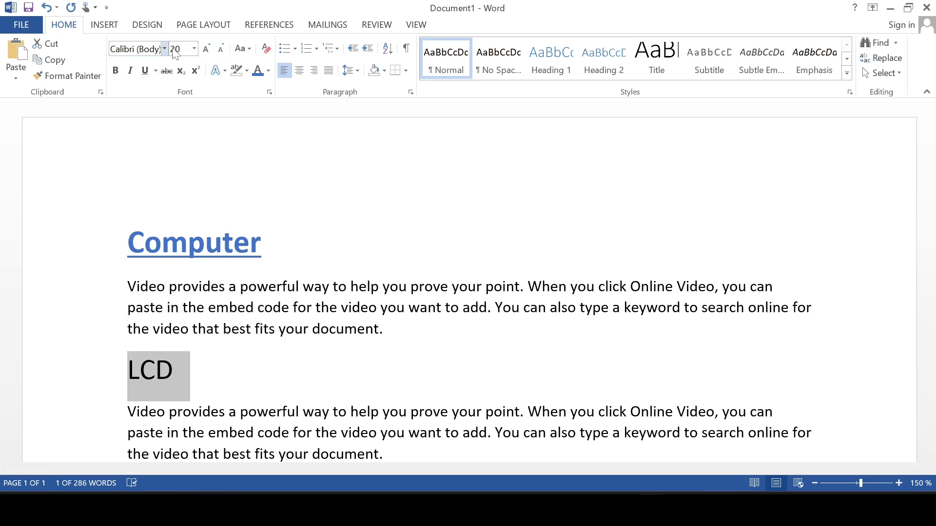
{"action": "left_click", "coordinate": [258, 71]}
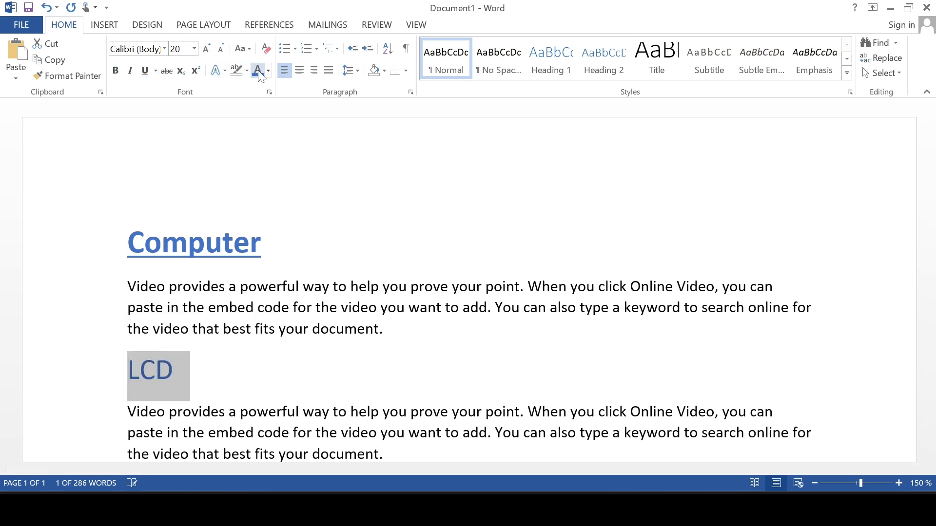
Underline and bold the "LCD" heading, and clear all of its formatting
{"action": "left_click", "coordinate": [145, 71]}
{"action": "left_click", "coordinate": [117, 71]}
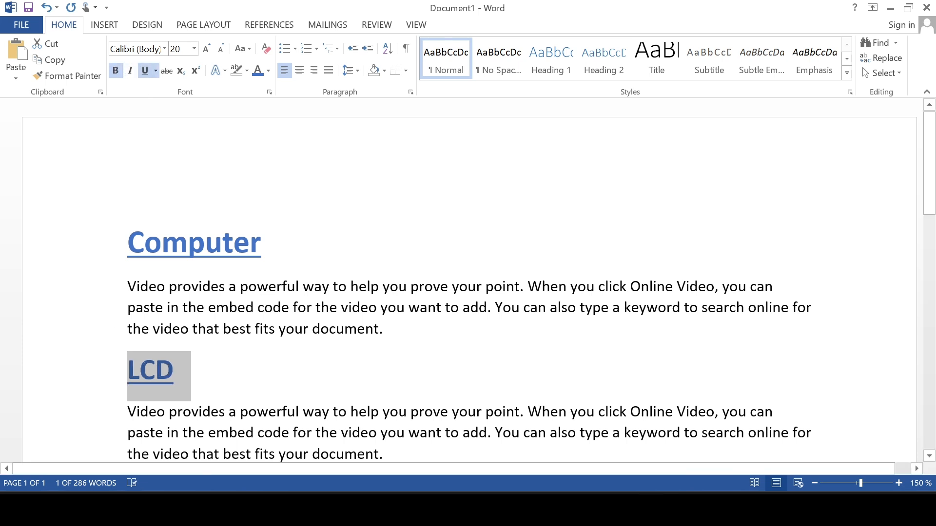
{"action": "left_click", "coordinate": [266, 49]}
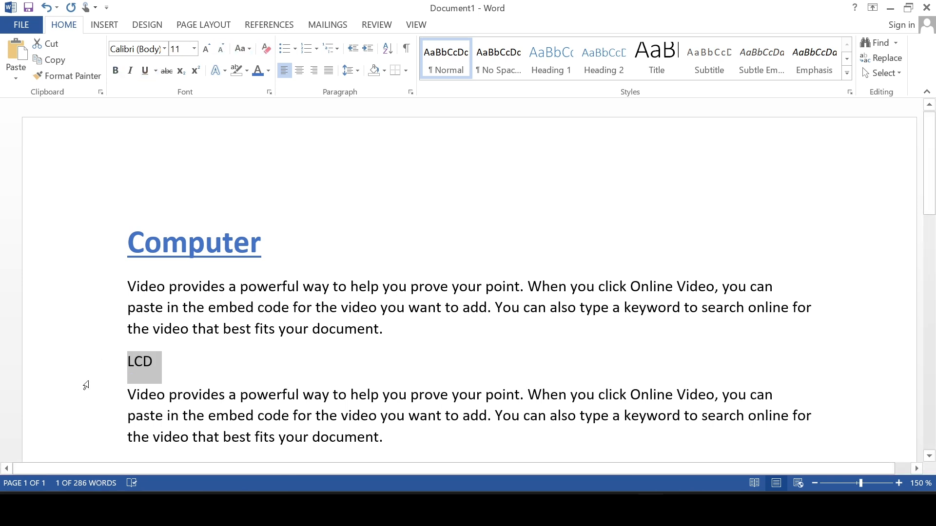
Copy the "Computer" heading's formatting onto the "LCD" heading with Format Painter
{"action": "left_click", "coordinate": [234, 242]}
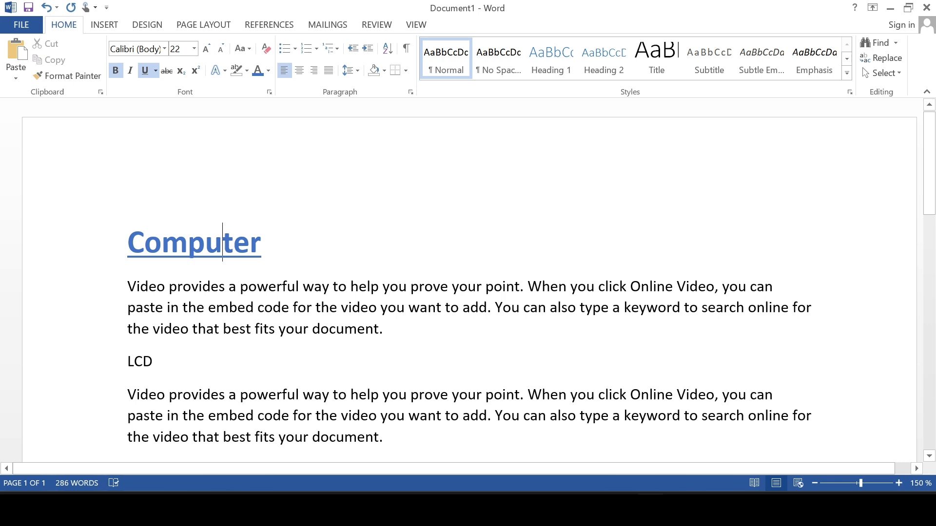
{"action": "left_click", "coordinate": [205, 242]}
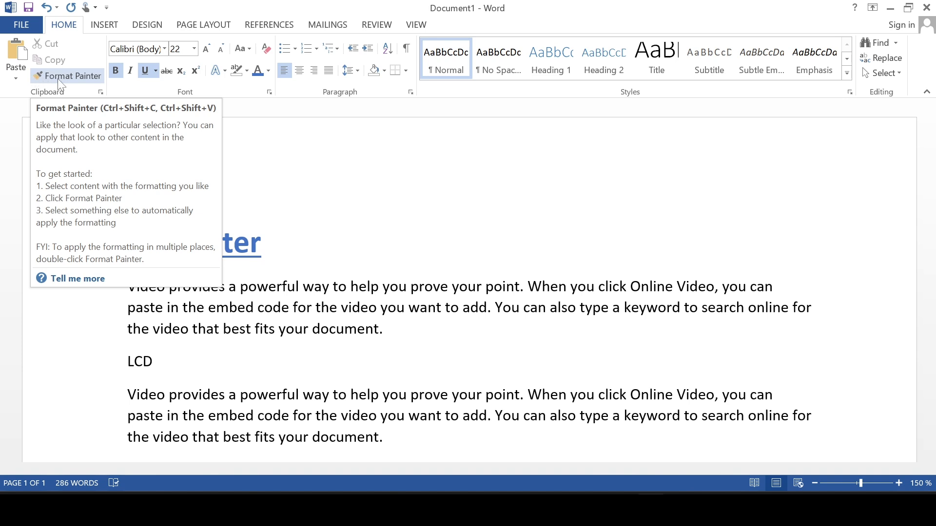
{"action": "left_click", "coordinate": [61, 84]}
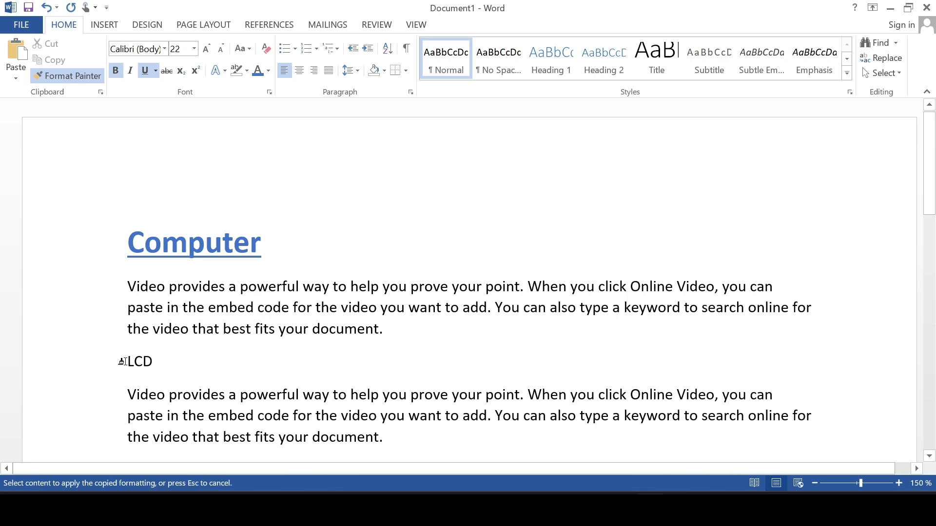
{"action": "left_click_drag", "start_coordinate": [123, 361], "coordinate": [155, 364]}
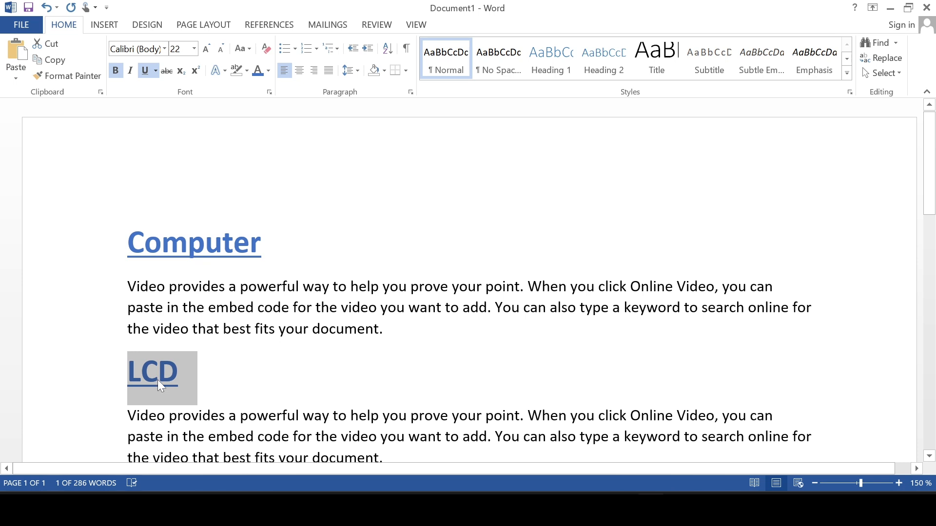
{"action": "left_click", "coordinate": [157, 379]}
Copy the "LCD" heading's formatting onto the "Mouse" heading with Format Painter
{"action": "scroll", "coordinate": [157, 379], "scroll_direction": "down", "scroll_amount": 3}
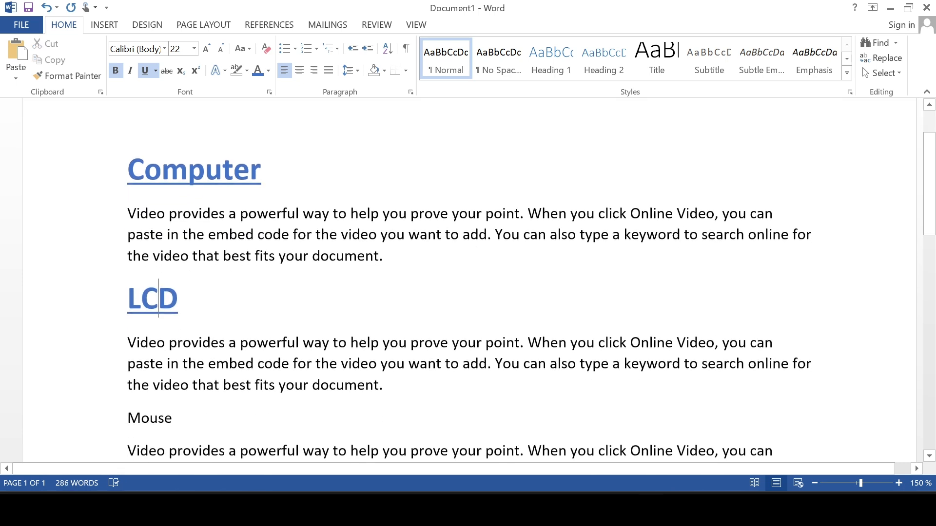
{"action": "left_click", "coordinate": [73, 76]}
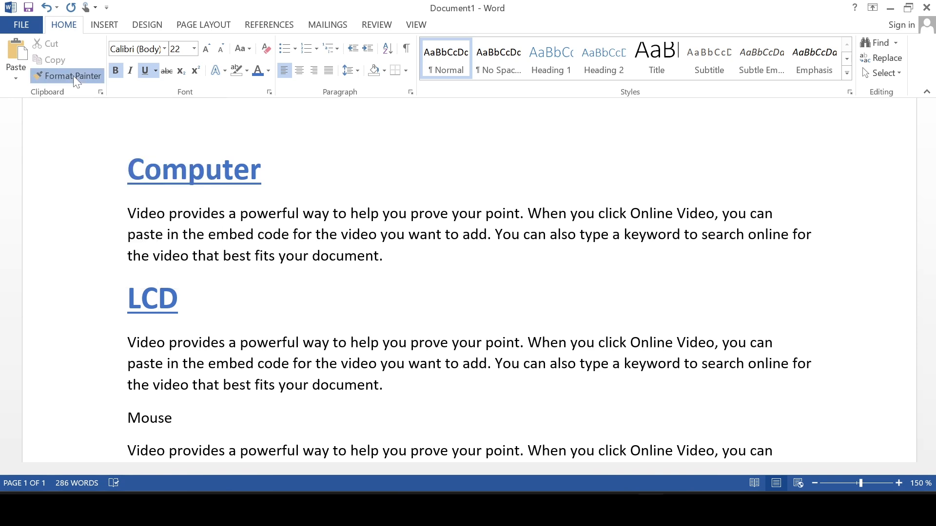
{"action": "left_click", "coordinate": [73, 75]}
{"action": "scroll", "coordinate": [151, 273], "scroll_direction": "down", "scroll_amount": 3}
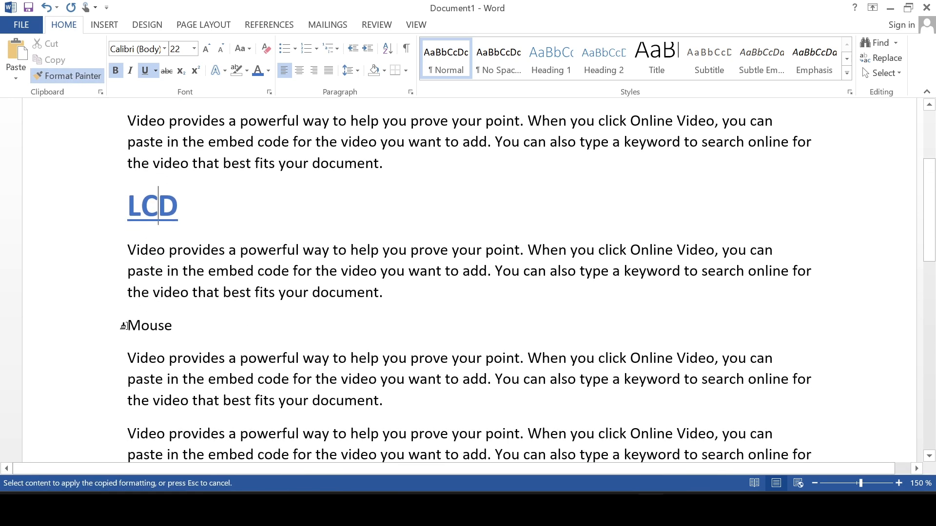
{"action": "left_click_drag", "start_coordinate": [124, 326], "coordinate": [173, 324]}
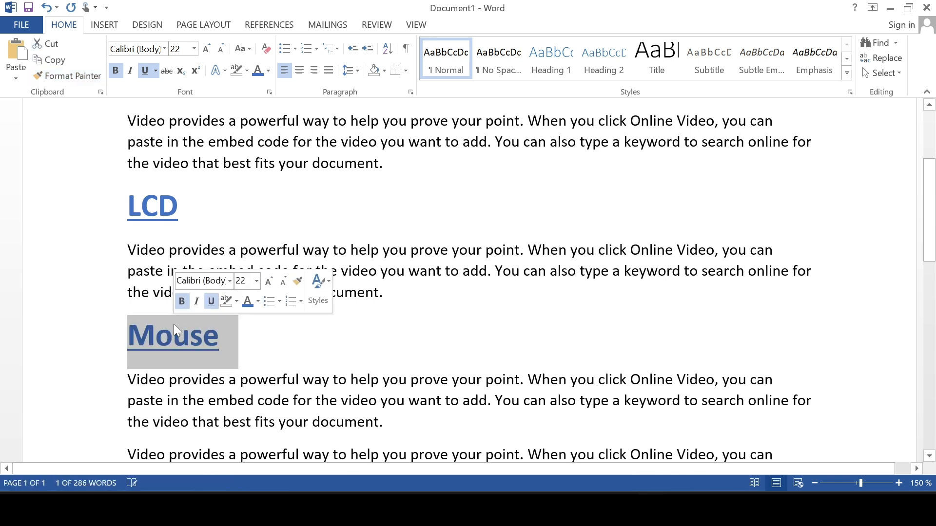
{"action": "left_click", "coordinate": [195, 346]}
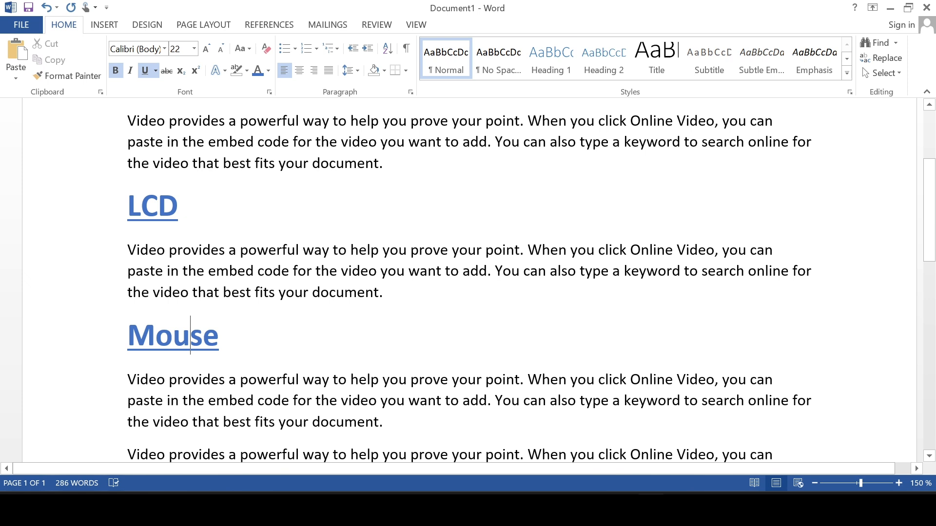
Undo the formatting copied onto the "Mouse" and "LCD" headings
{"action": "key", "text": "ctrl+z"}
{"action": "key", "text": "ctrl+z"}
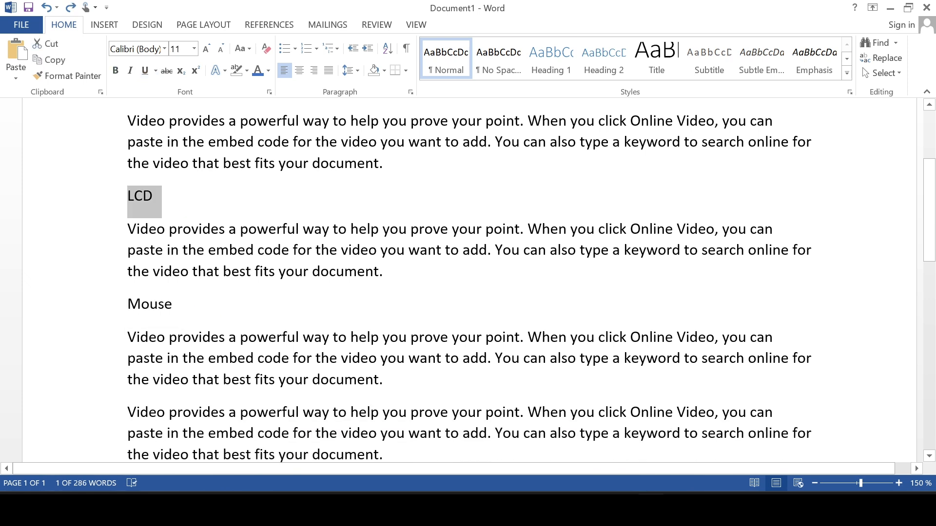
{"action": "scroll", "coordinate": [313, 248], "scroll_direction": "up", "scroll_amount": 3}
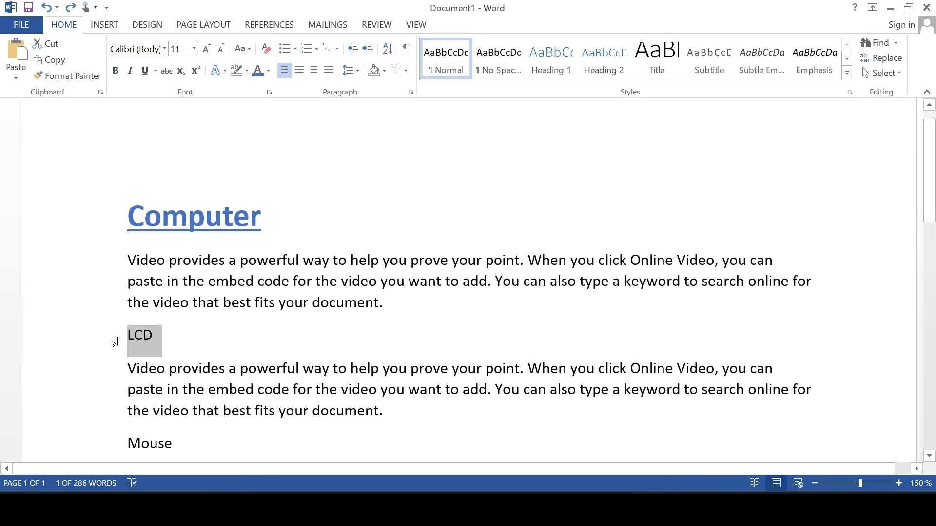
{"action": "left_click", "coordinate": [153, 338]}
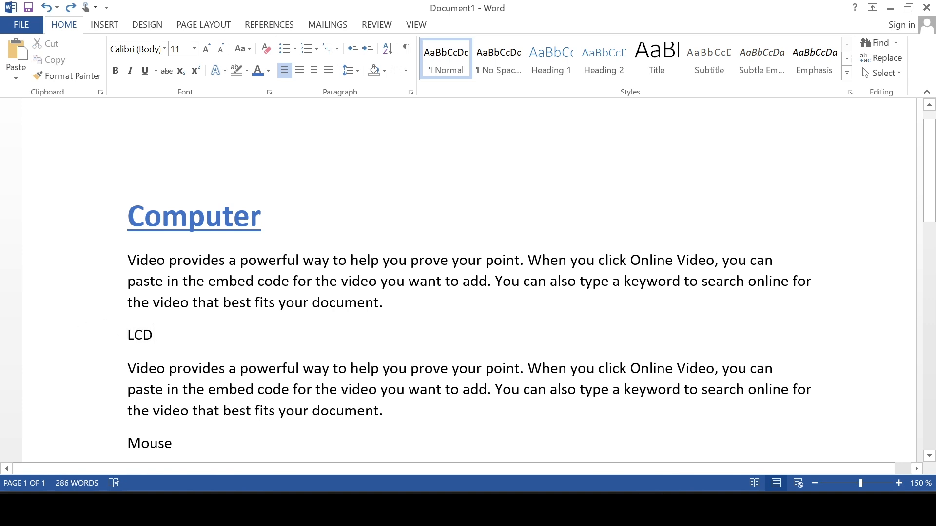
Apply the "Computer" formatting once to the "LCD" heading with a single-use Format Painter, and undo it
{"action": "left_click", "coordinate": [161, 216]}
{"action": "left_click", "coordinate": [64, 74]}
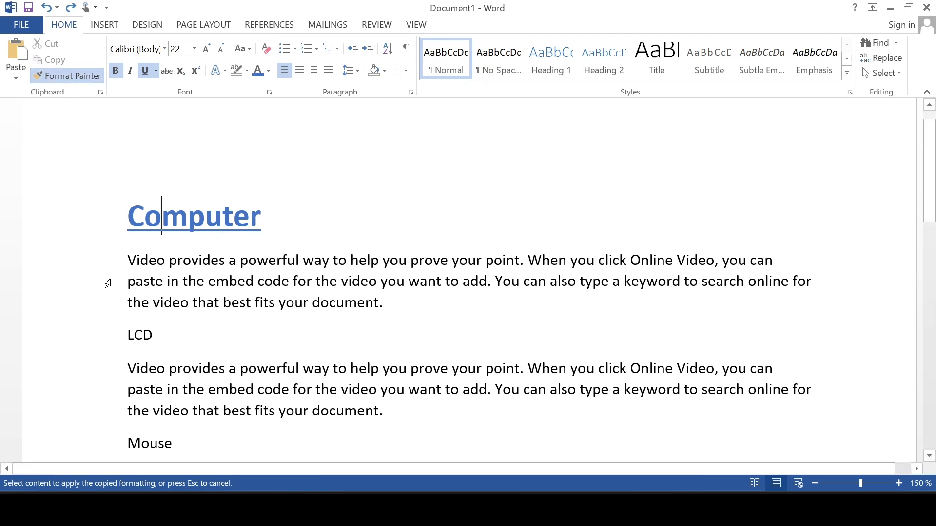
{"action": "left_click_drag", "start_coordinate": [123, 338], "coordinate": [158, 339]}
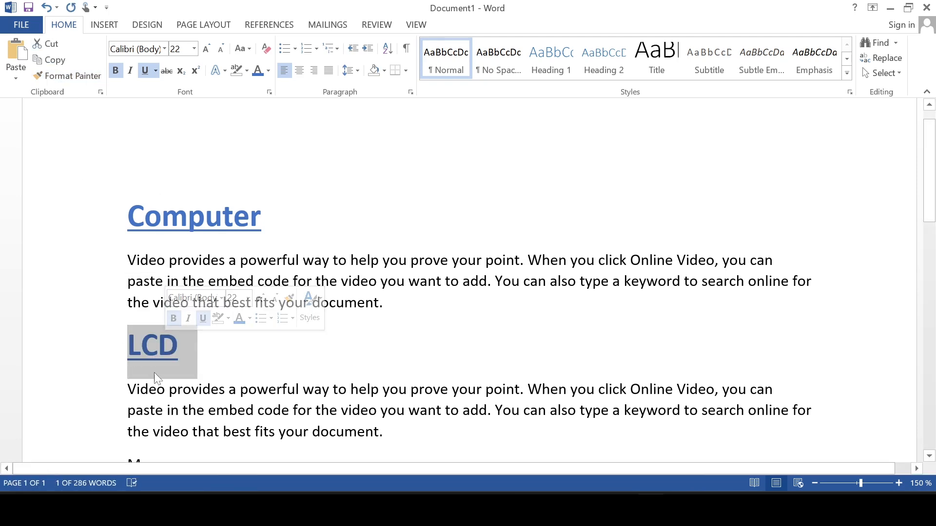
{"action": "scroll", "coordinate": [157, 380], "scroll_direction": "down", "scroll_amount": 1}
{"action": "scroll", "coordinate": [161, 382], "scroll_direction": "up", "scroll_amount": 2}
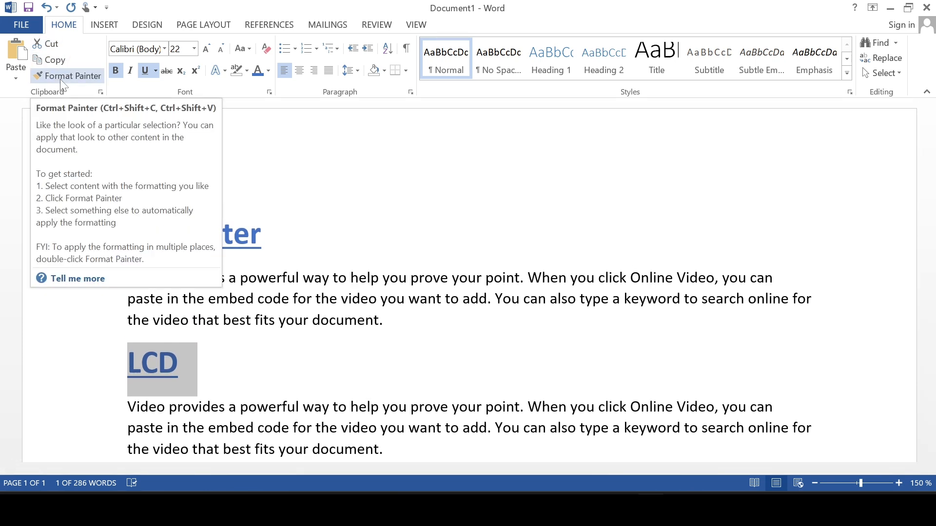
{"action": "key", "text": "ctrl+z"}
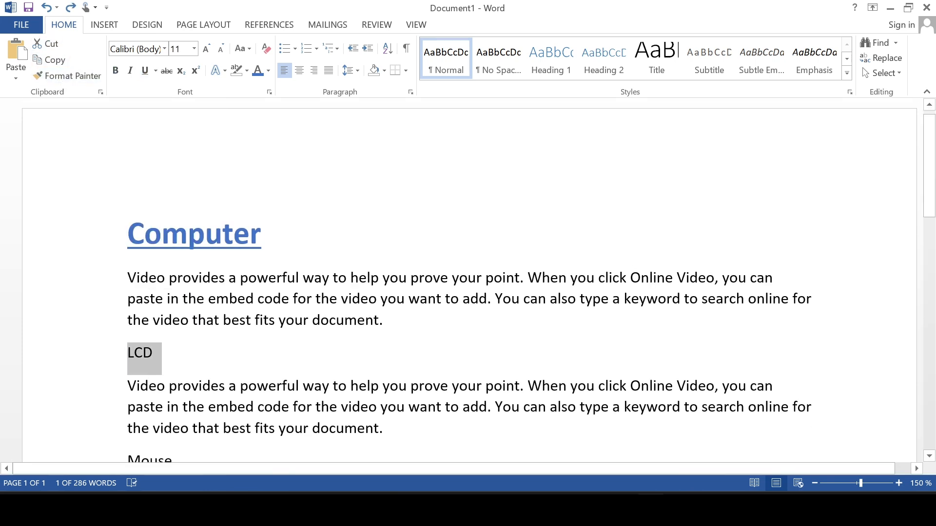
Pick up the "Computer" heading's formatting with Format Painter locked for repeated use, and apply it to the "LCD" heading
{"action": "left_click", "coordinate": [205, 232]}
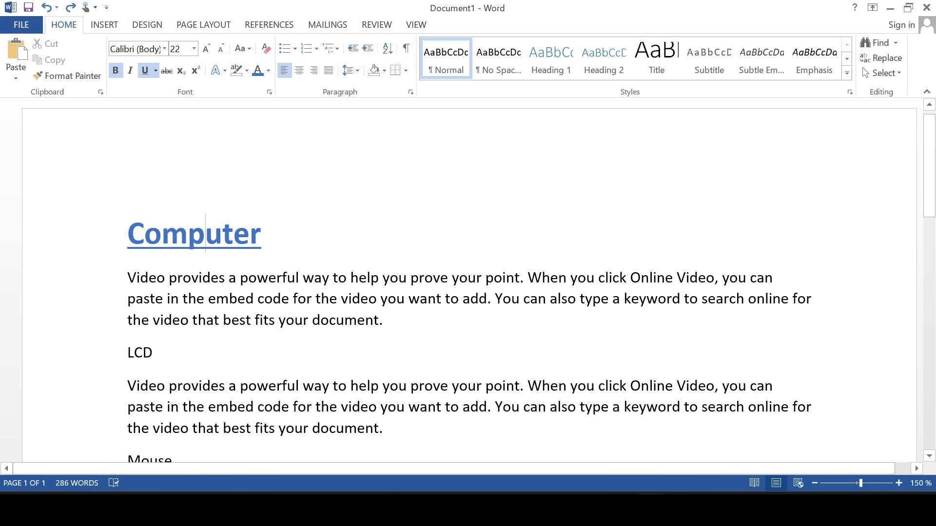
{"action": "left_click", "coordinate": [70, 78]}
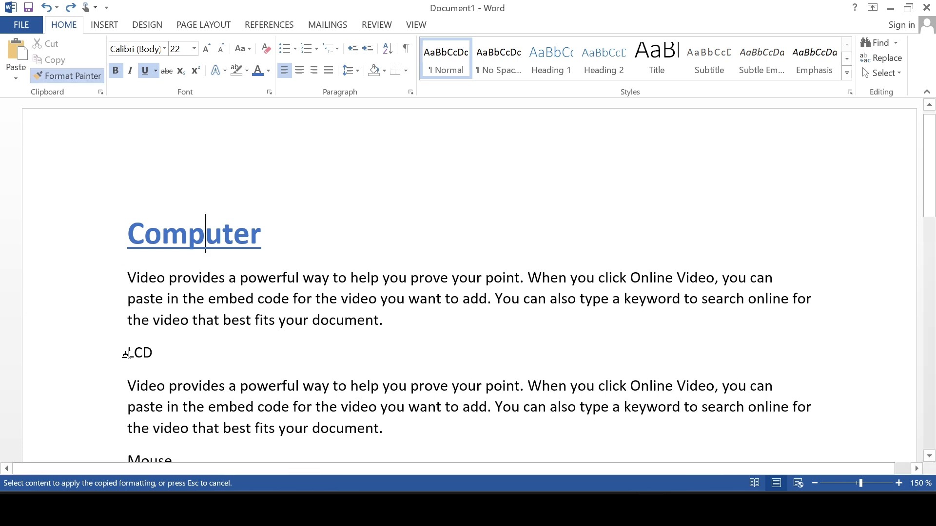
{"action": "left_click_drag", "start_coordinate": [126, 352], "coordinate": [164, 362]}
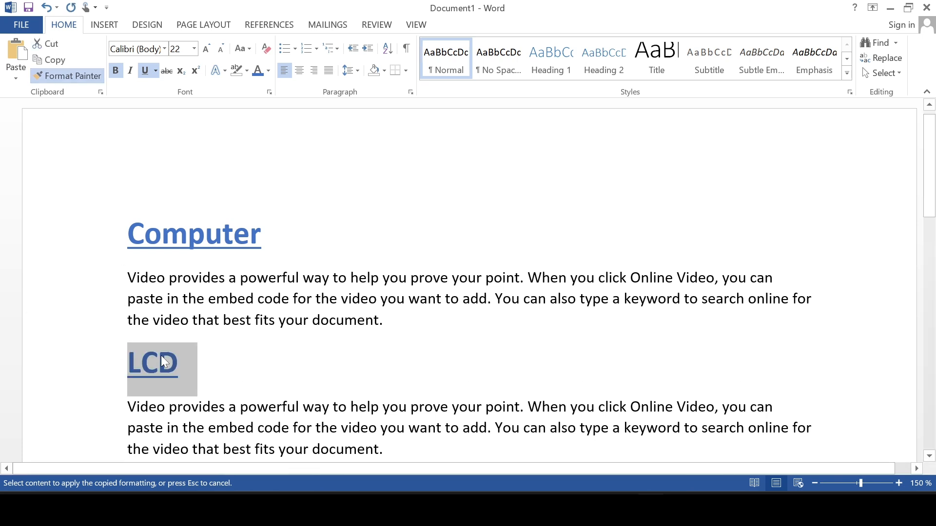
{"action": "left_click", "coordinate": [256, 372]}
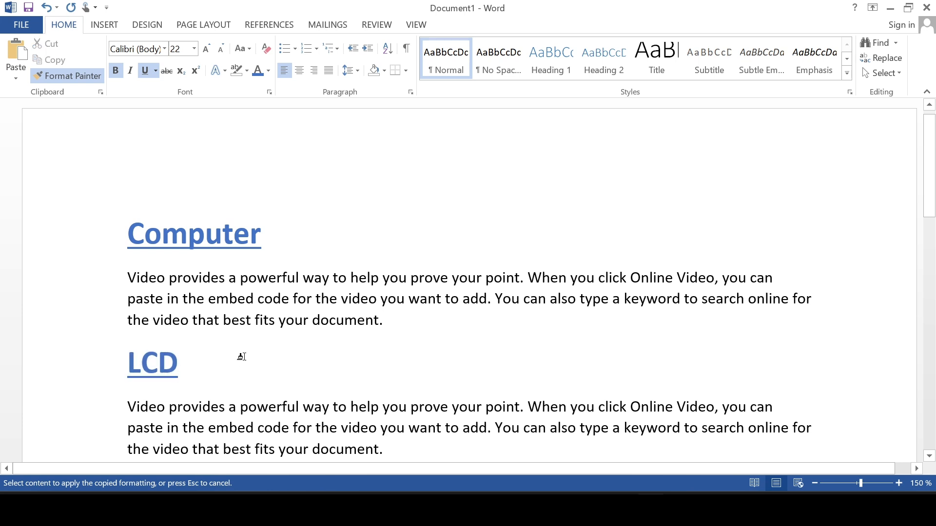
Apply the copied "Computer" formatting to the "Mouse" and "Keyboard" headings, and review the formatted headings
{"action": "scroll", "coordinate": [257, 366], "scroll_direction": "down", "scroll_amount": 3}
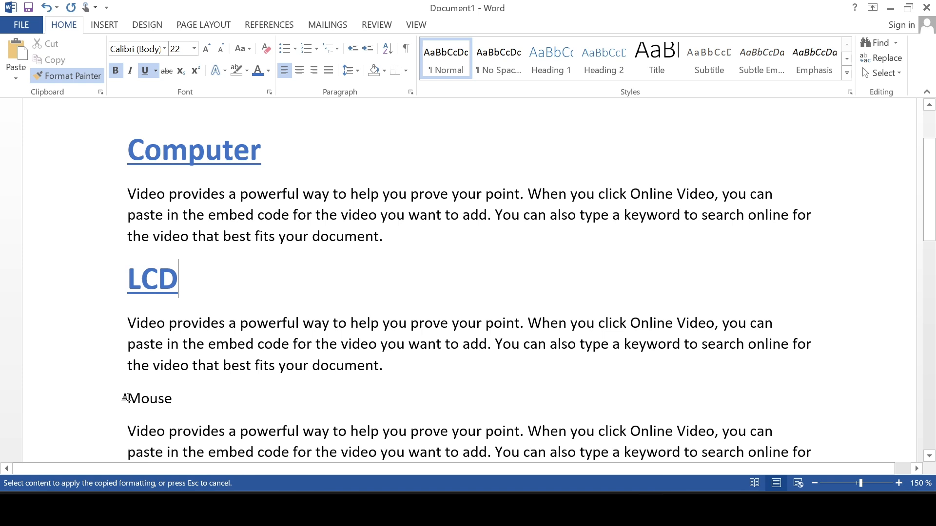
{"action": "left_click_drag", "start_coordinate": [129, 398], "coordinate": [178, 400]}
{"action": "scroll", "coordinate": [273, 402], "scroll_direction": "down", "scroll_amount": 7}
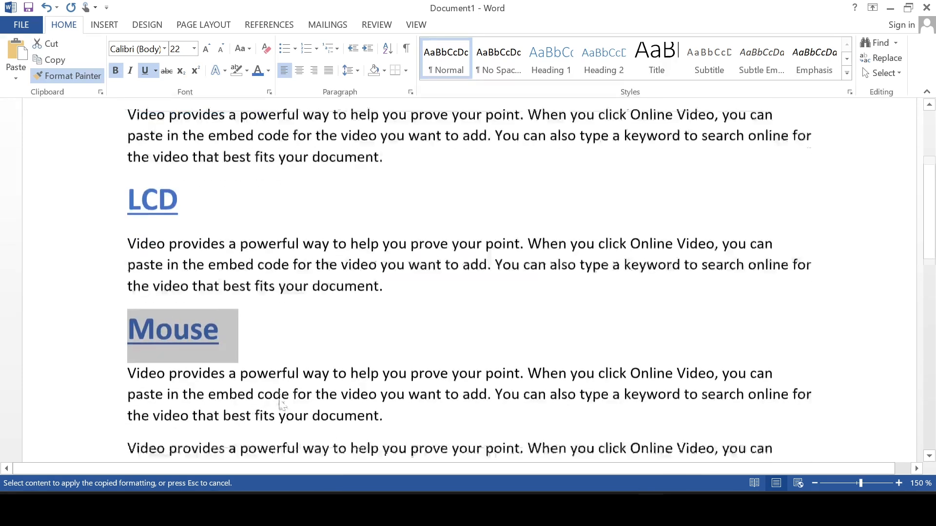
{"action": "left_click_drag", "start_coordinate": [122, 423], "coordinate": [184, 432]}
{"action": "scroll", "coordinate": [272, 396], "scroll_direction": "down", "scroll_amount": 6}
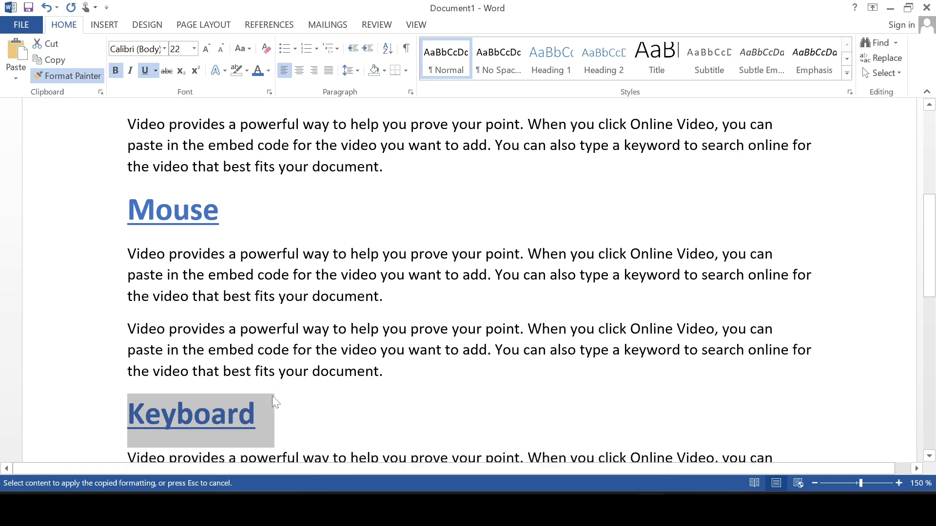
{"action": "scroll", "coordinate": [270, 395], "scroll_direction": "down", "scroll_amount": 2}
{"action": "scroll", "coordinate": [270, 396], "scroll_direction": "up", "scroll_amount": 7}
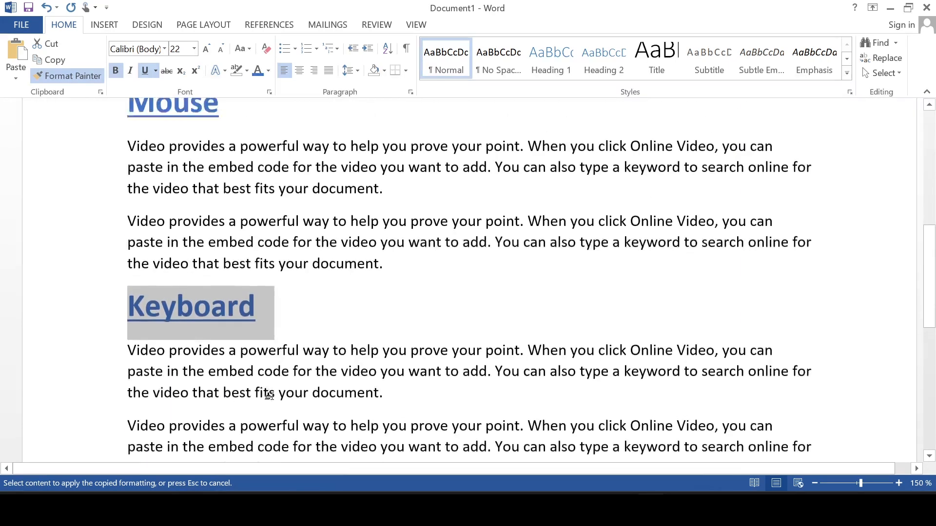
{"action": "scroll", "coordinate": [272, 396], "scroll_direction": "up", "scroll_amount": 7}
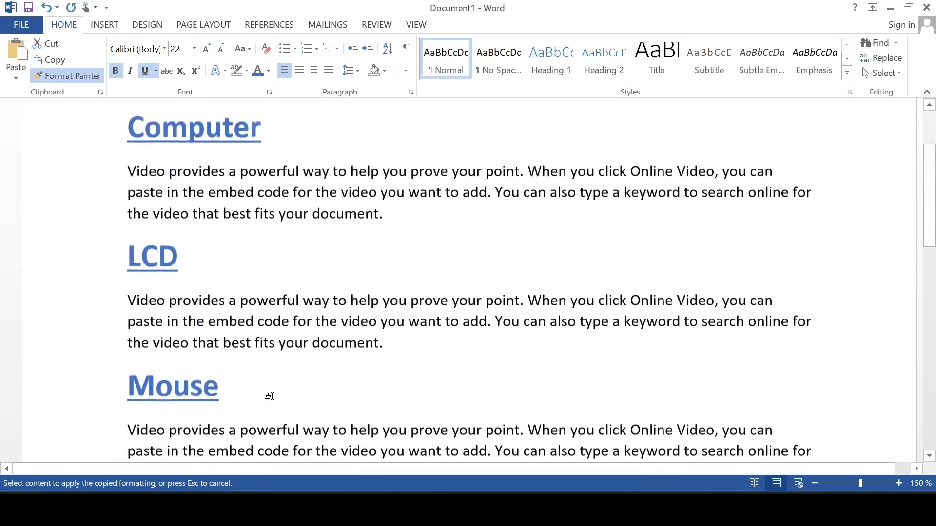
{"action": "scroll", "coordinate": [270, 396], "scroll_direction": "up", "scroll_amount": 3}
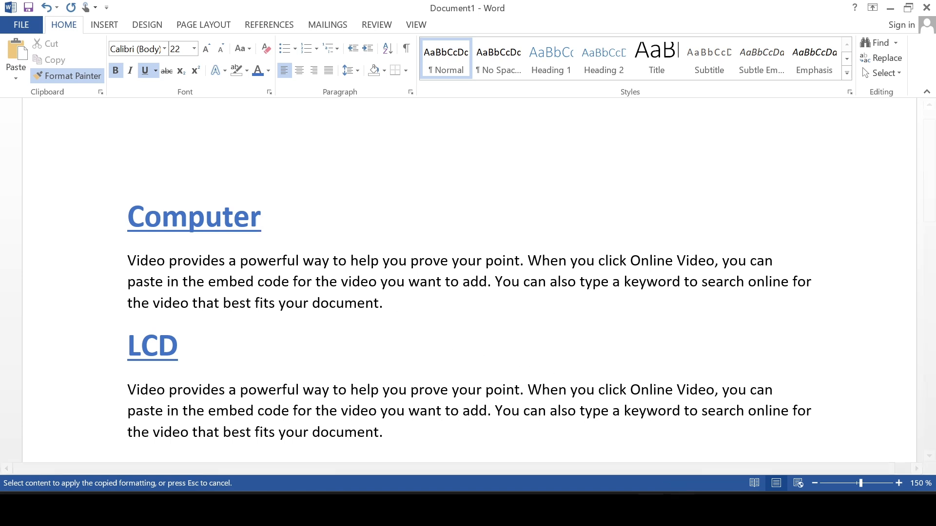
Display the On-Screen Keyboard briefly, close it, and turn off the repeated Format Painter mode
{"action": "mouse_move", "coordinate": [683, 510]}
{"action": "left_click", "coordinate": [683, 456]}
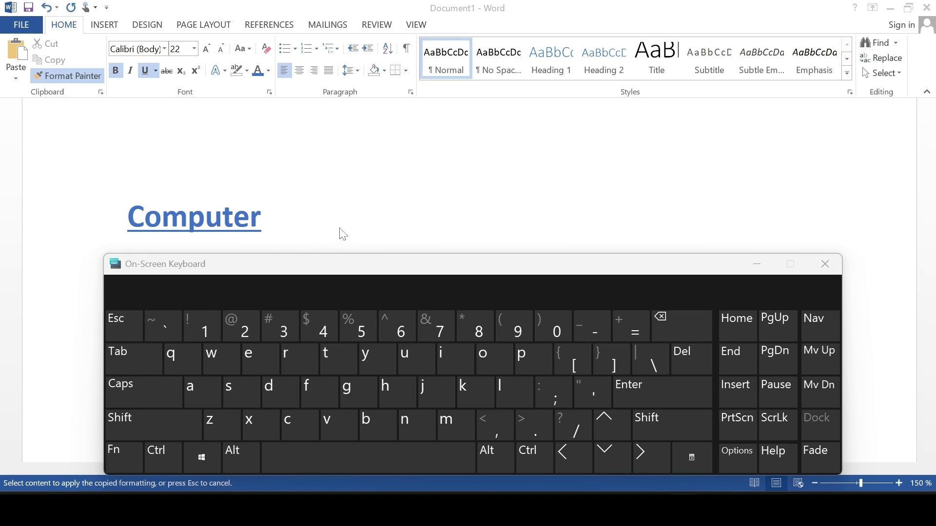
{"action": "left_click", "coordinate": [819, 268]}
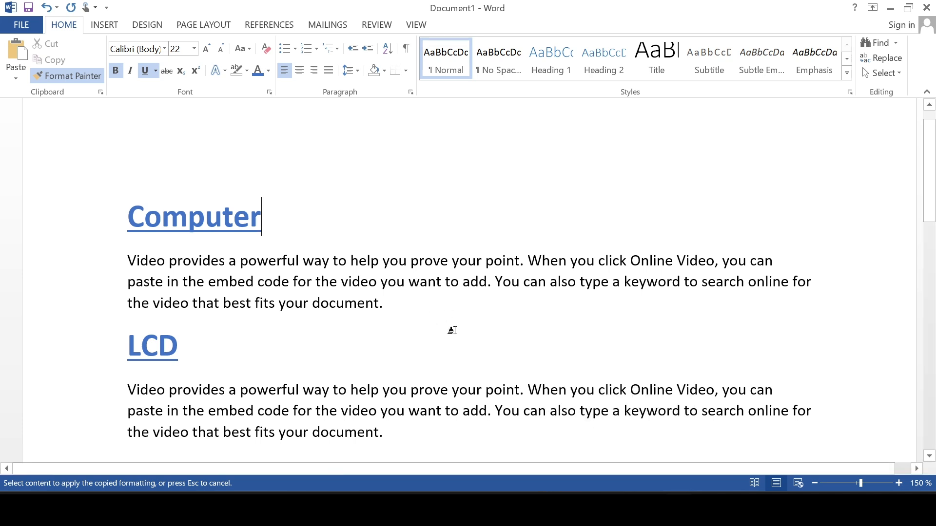
{"action": "key", "text": "Escape"}
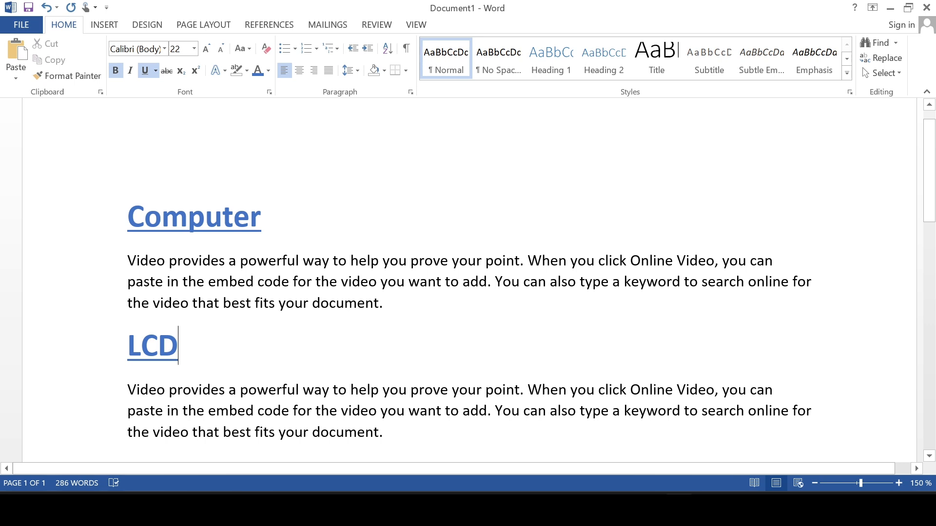